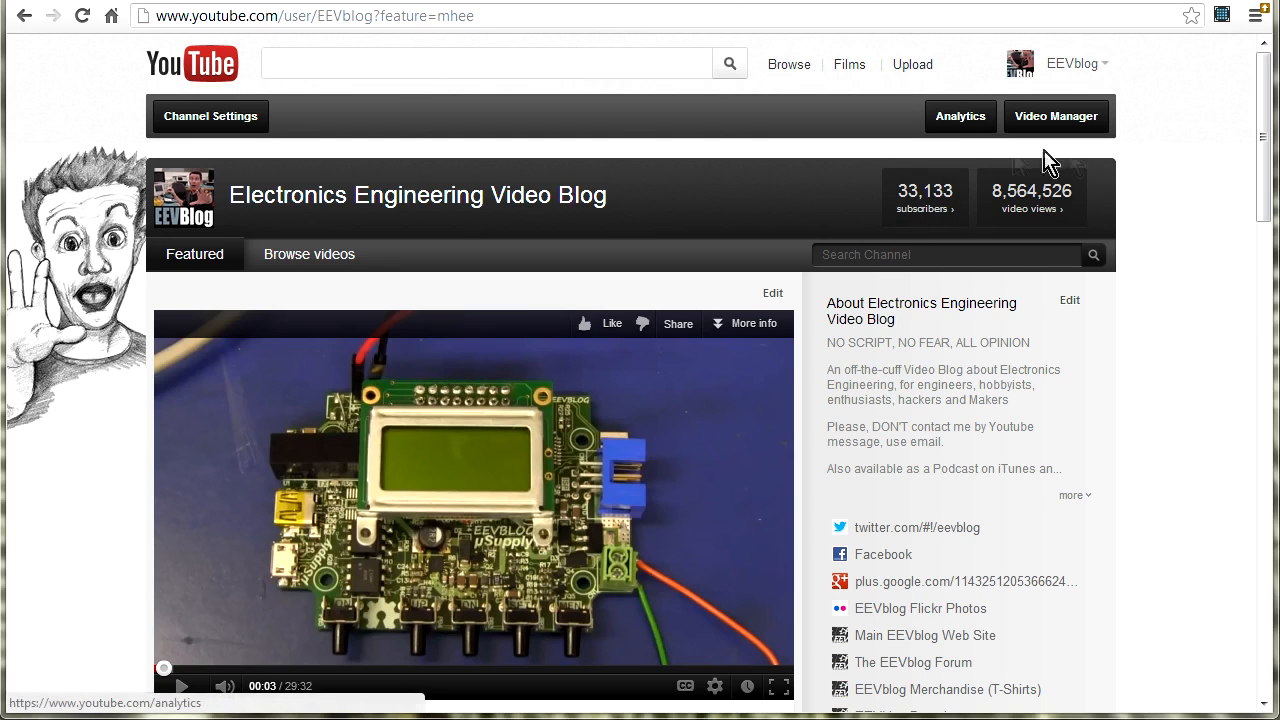
- Highlight the channel's web address, then view all of the channel's playlists from the Featured tab
{"action": "left_click", "coordinate": [1268, 112]}
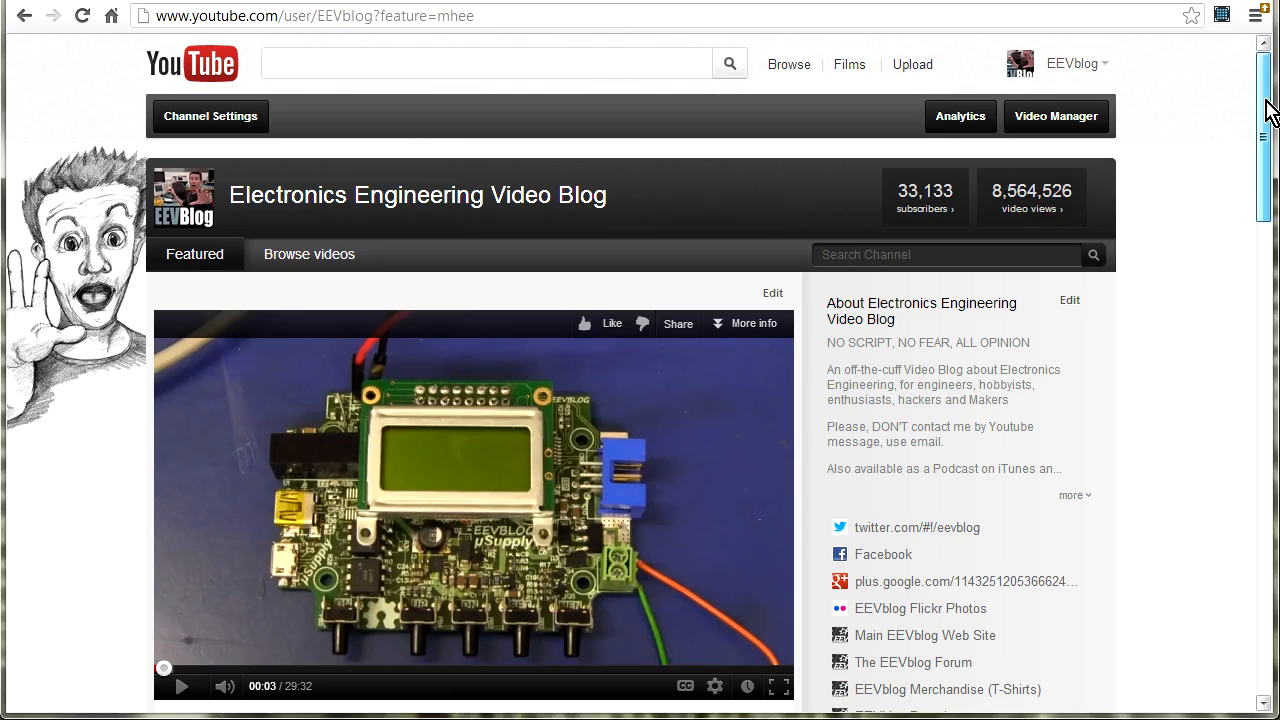
{"action": "left_click_drag", "start_coordinate": [1268, 112], "coordinate": [1272, 175]}
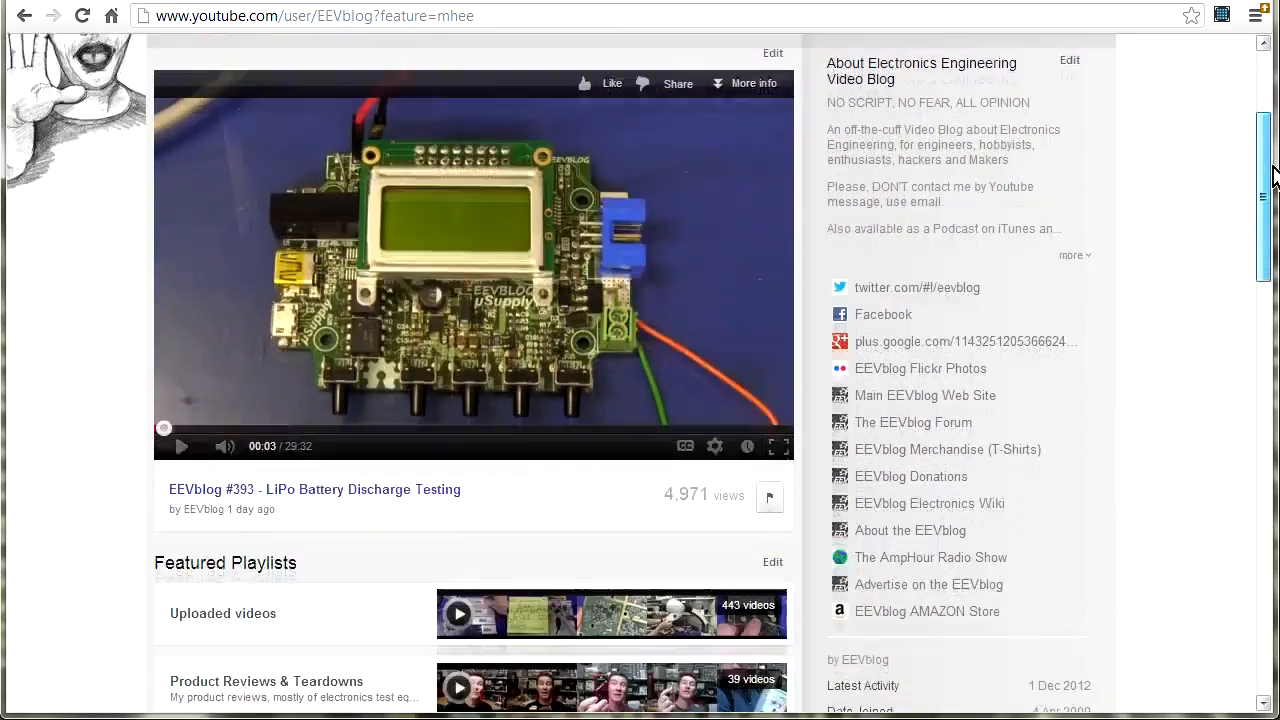
{"action": "left_click_drag", "start_coordinate": [1272, 175], "coordinate": [1268, 112]}
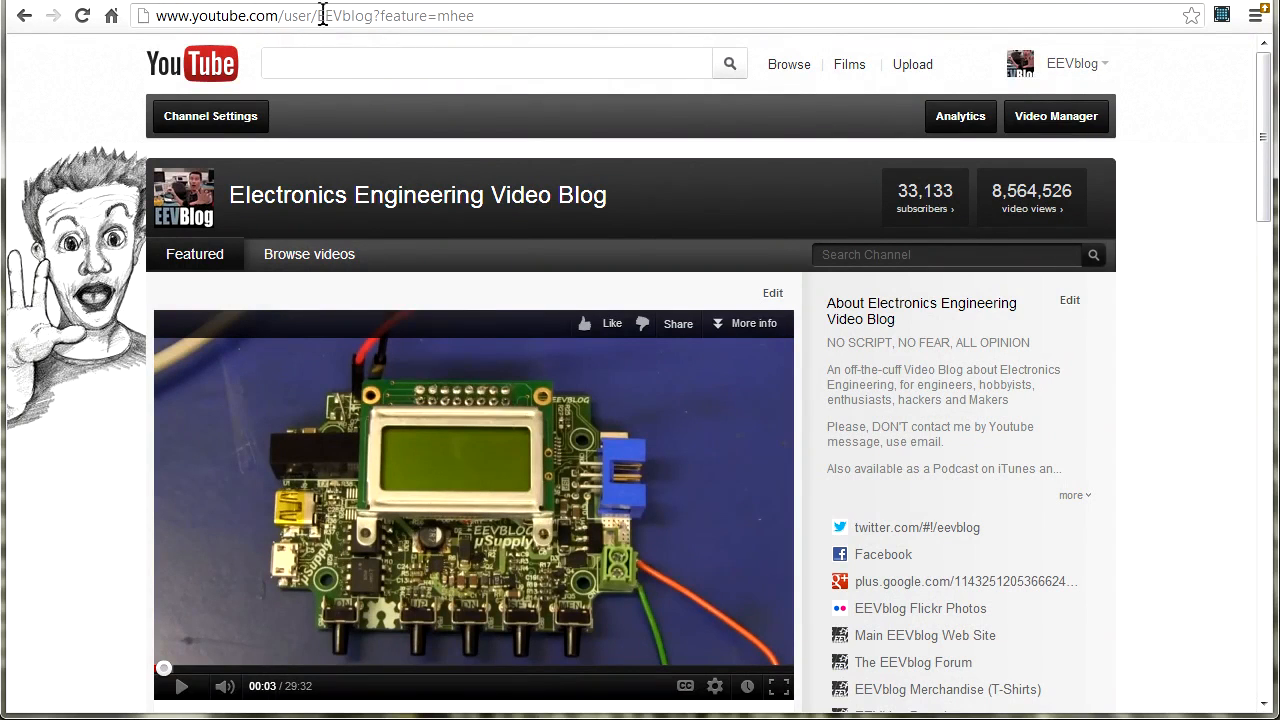
{"action": "left_click_drag", "start_coordinate": [376, 16], "coordinate": [130, 18]}
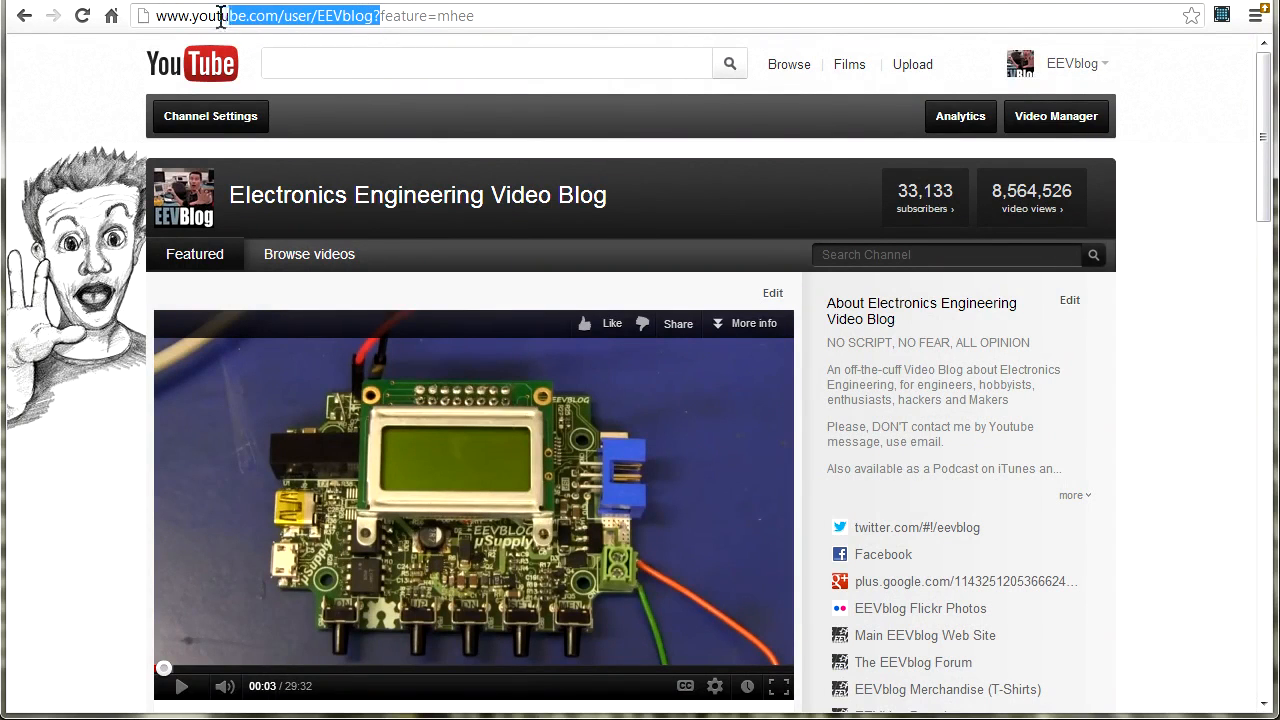
{"action": "left_click", "coordinate": [107, 436]}
{"action": "scroll", "coordinate": [106, 436], "scroll_direction": "down", "scroll_amount": 3}
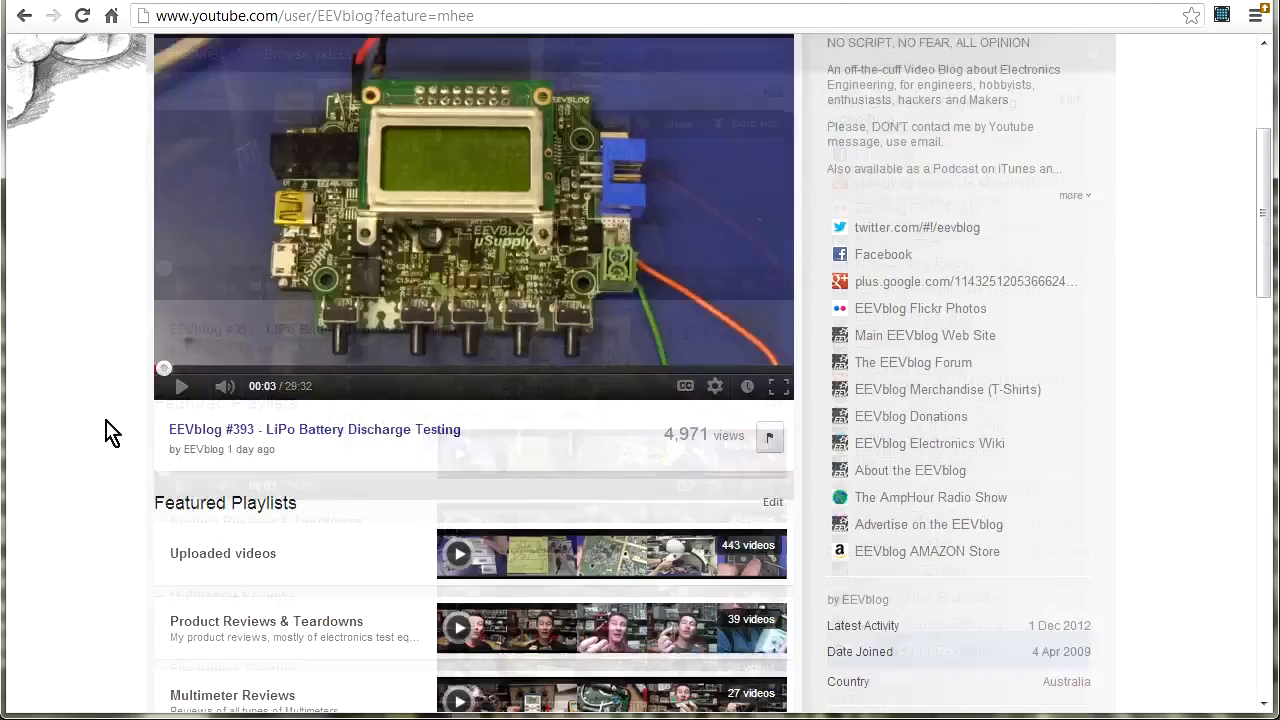
{"action": "scroll", "coordinate": [106, 436], "scroll_direction": "down", "scroll_amount": 1}
{"action": "scroll", "coordinate": [110, 434], "scroll_direction": "down", "scroll_amount": 2}
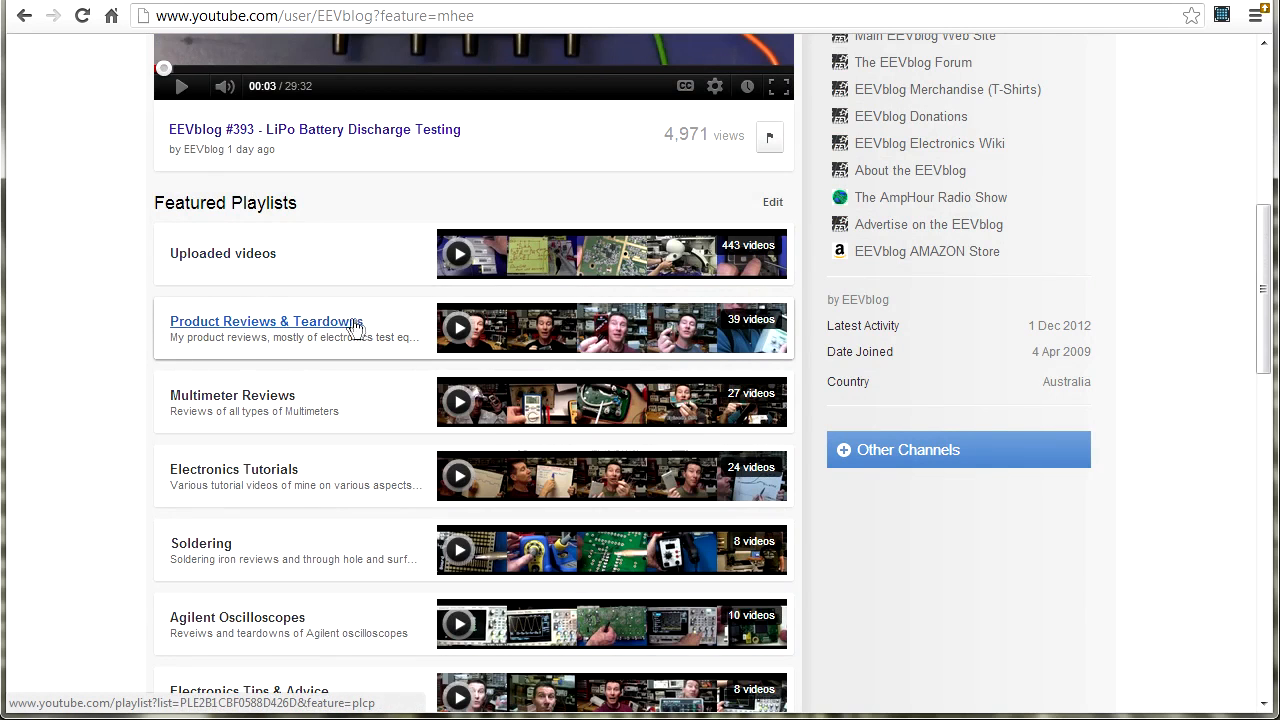
{"action": "scroll", "coordinate": [251, 482], "scroll_direction": "down", "scroll_amount": 1}
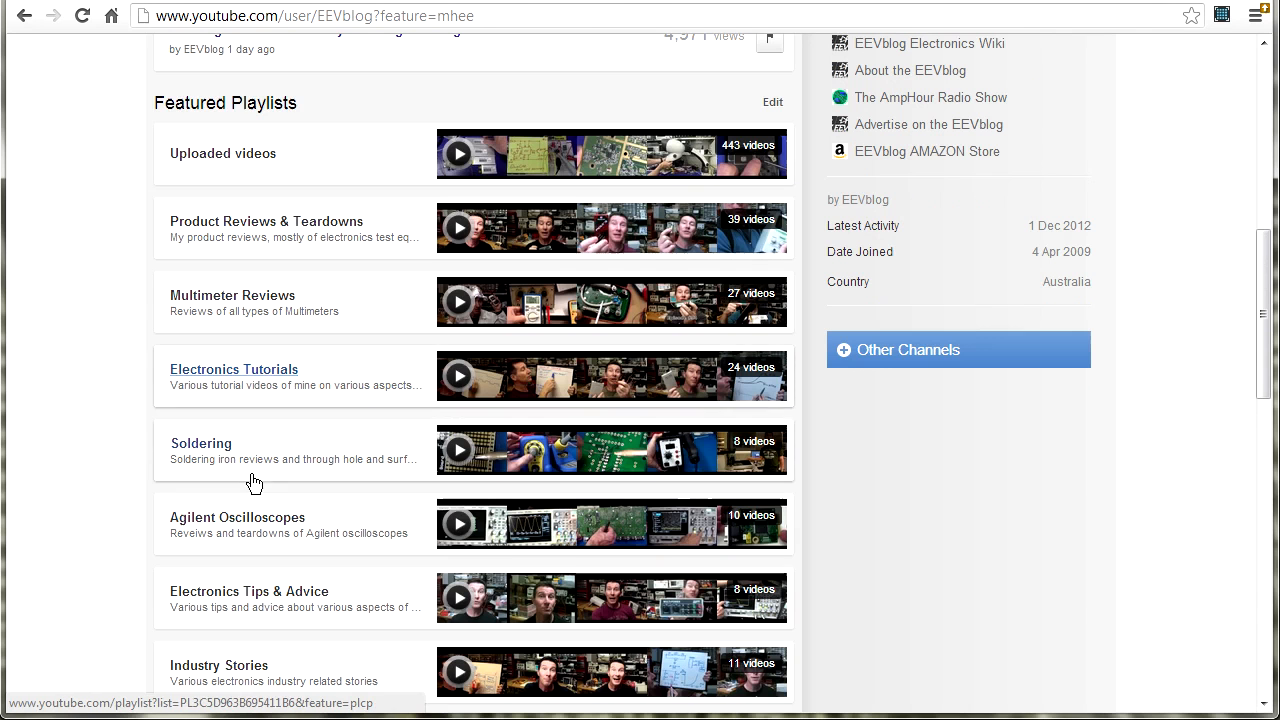
{"action": "scroll", "coordinate": [257, 514], "scroll_direction": "down", "scroll_amount": 2}
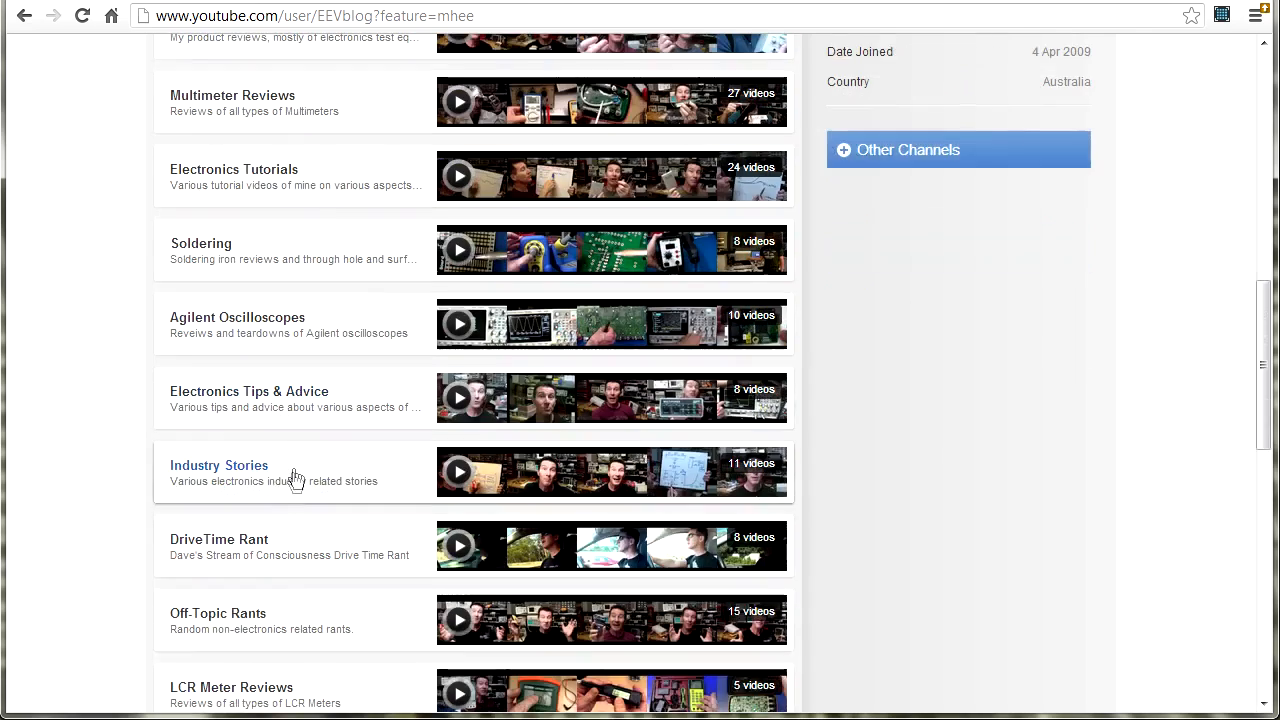
{"action": "scroll", "coordinate": [291, 477], "scroll_direction": "down", "scroll_amount": 1}
{"action": "scroll", "coordinate": [277, 446], "scroll_direction": "down", "scroll_amount": 1}
{"action": "scroll", "coordinate": [220, 452], "scroll_direction": "down", "scroll_amount": 2}
{"action": "mouse_move", "coordinate": [290, 516]}
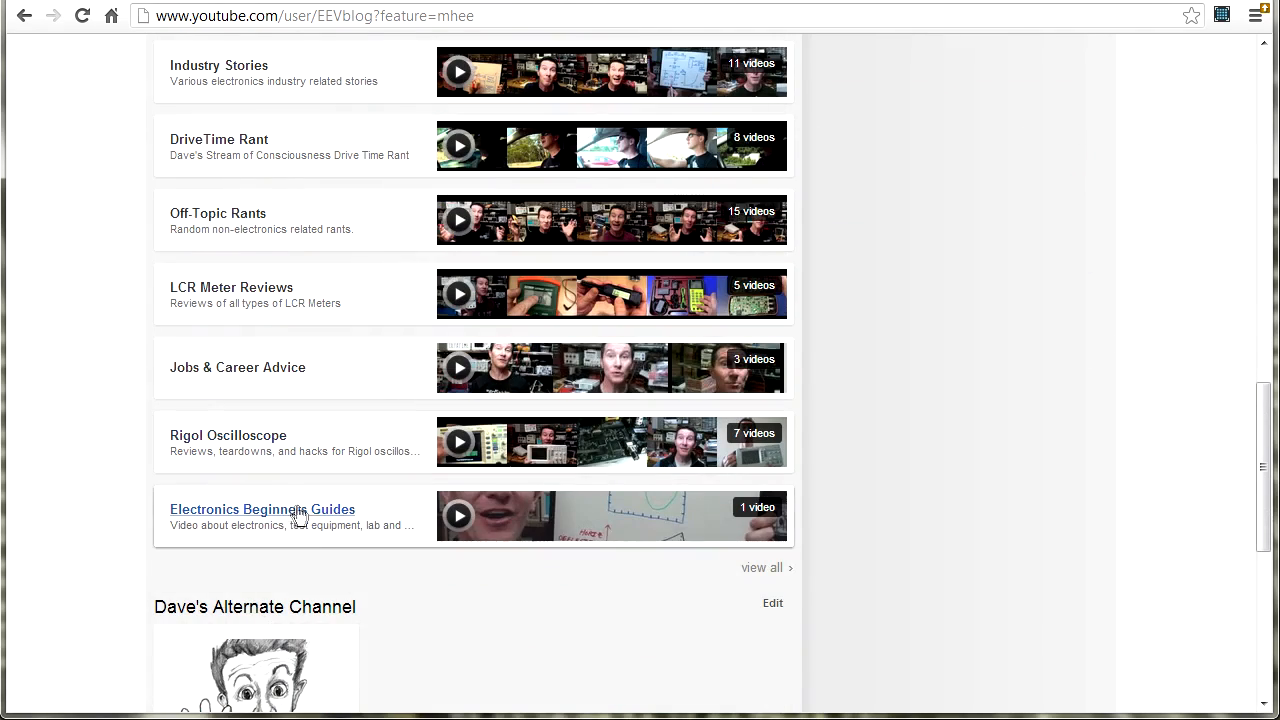
{"action": "left_click", "coordinate": [757, 570]}
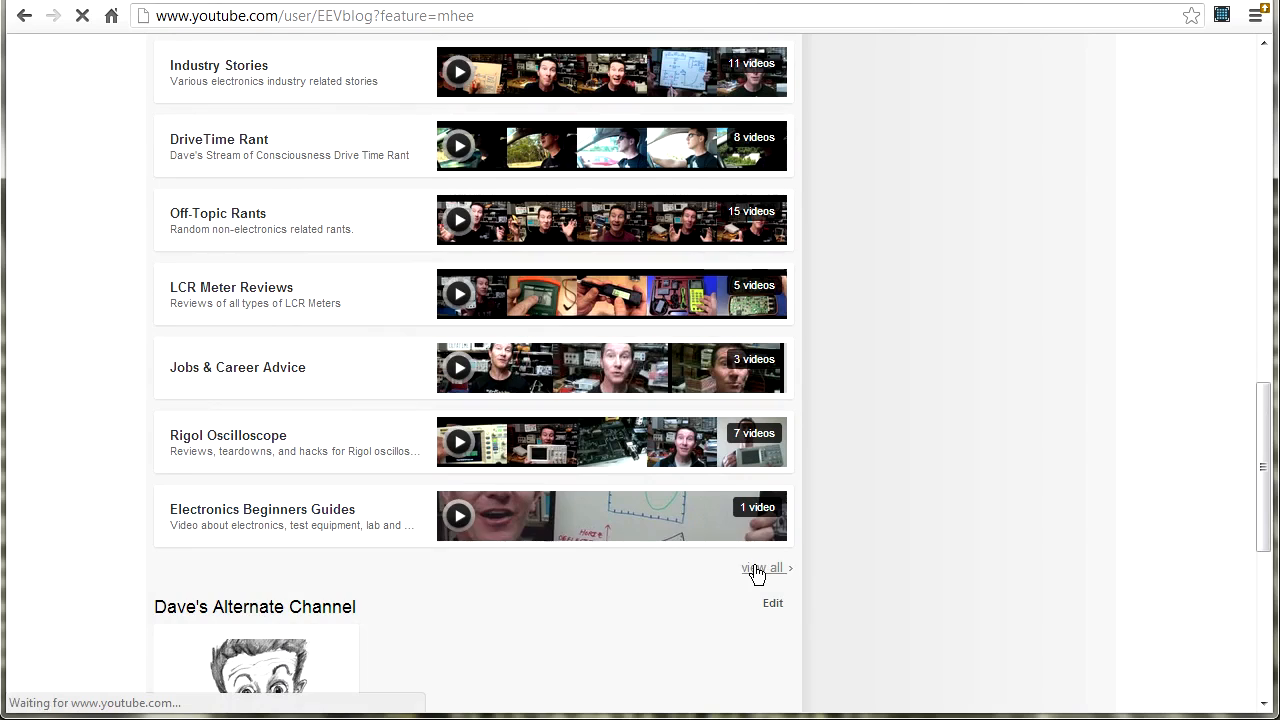
{"action": "scroll", "coordinate": [390, 355], "scroll_direction": "down", "scroll_amount": 3}
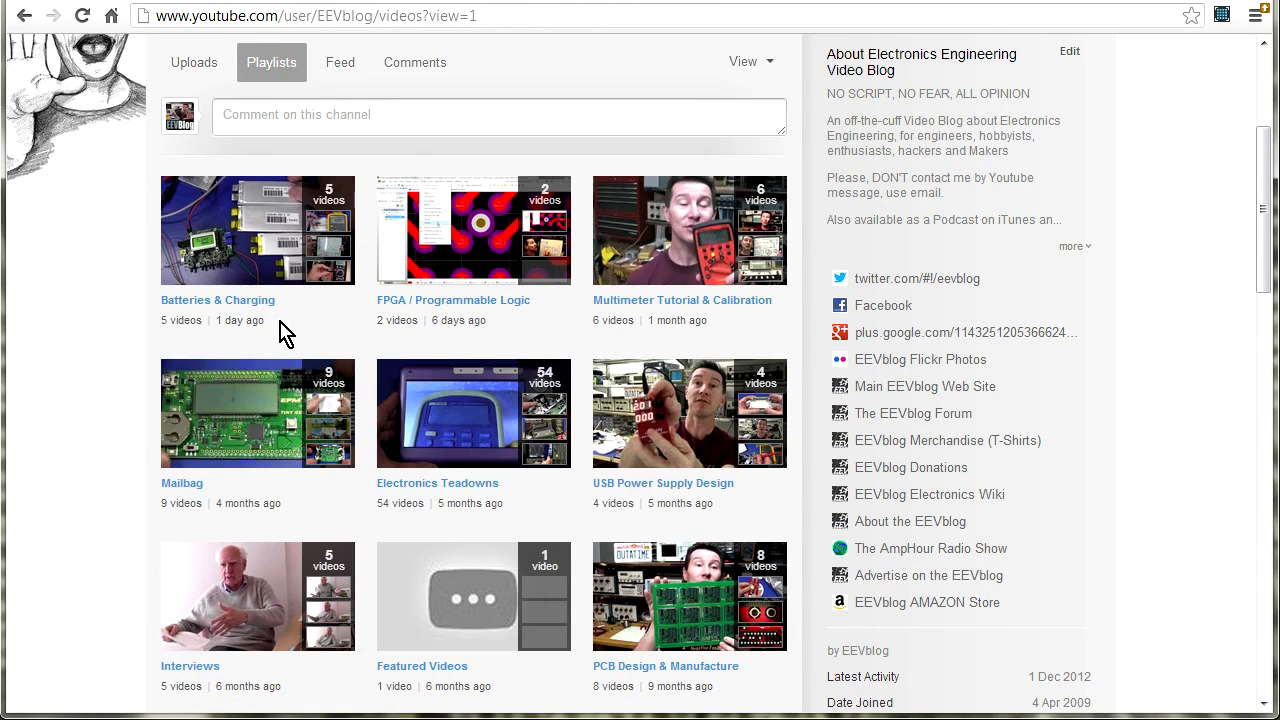
{"action": "scroll", "coordinate": [281, 330], "scroll_direction": "up", "scroll_amount": 3}
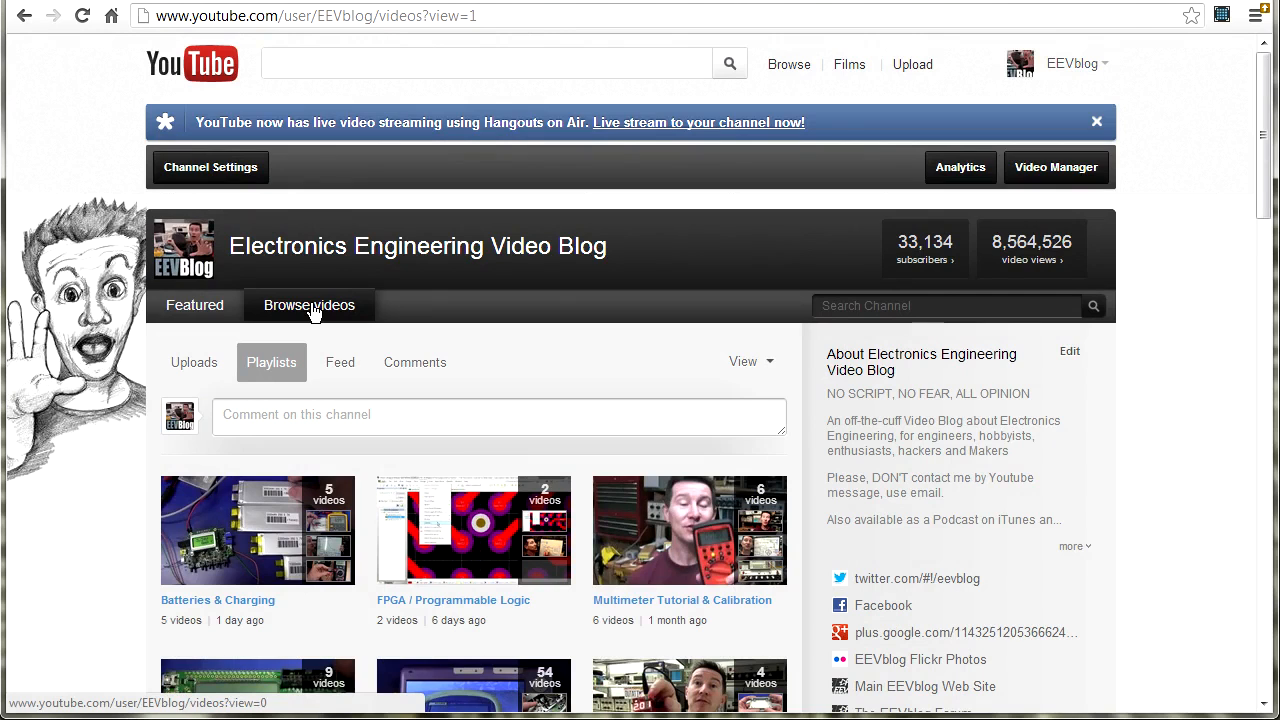
- Switch to the Uploads grid and focus the comment box and Search Channel field
{"action": "left_click", "coordinate": [190, 363]}
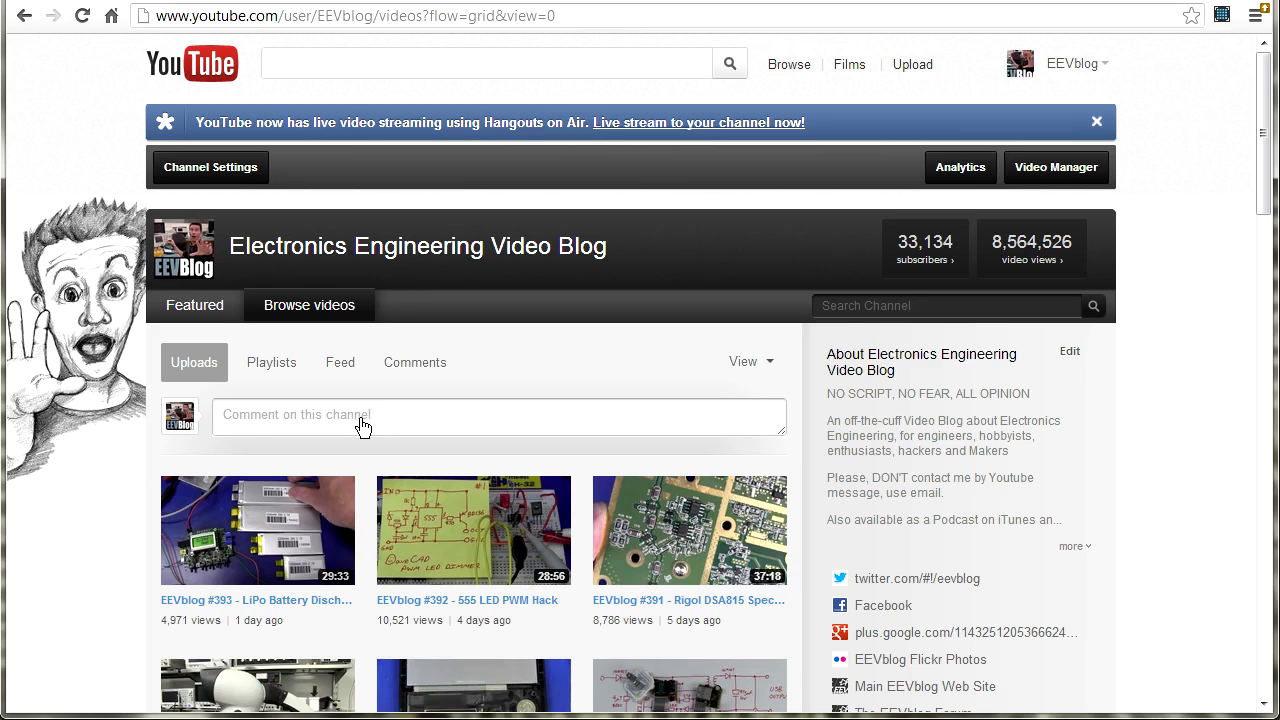
{"action": "left_click", "coordinate": [391, 426]}
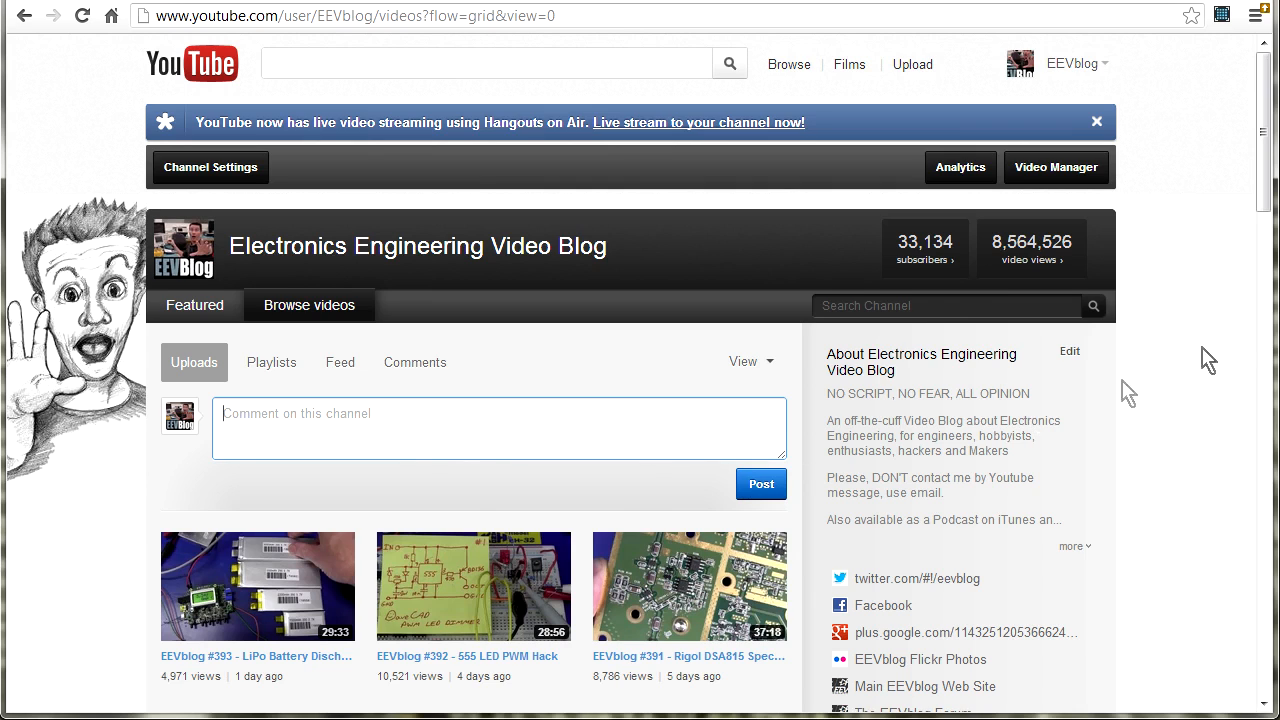
{"action": "left_click", "coordinate": [944, 305]}
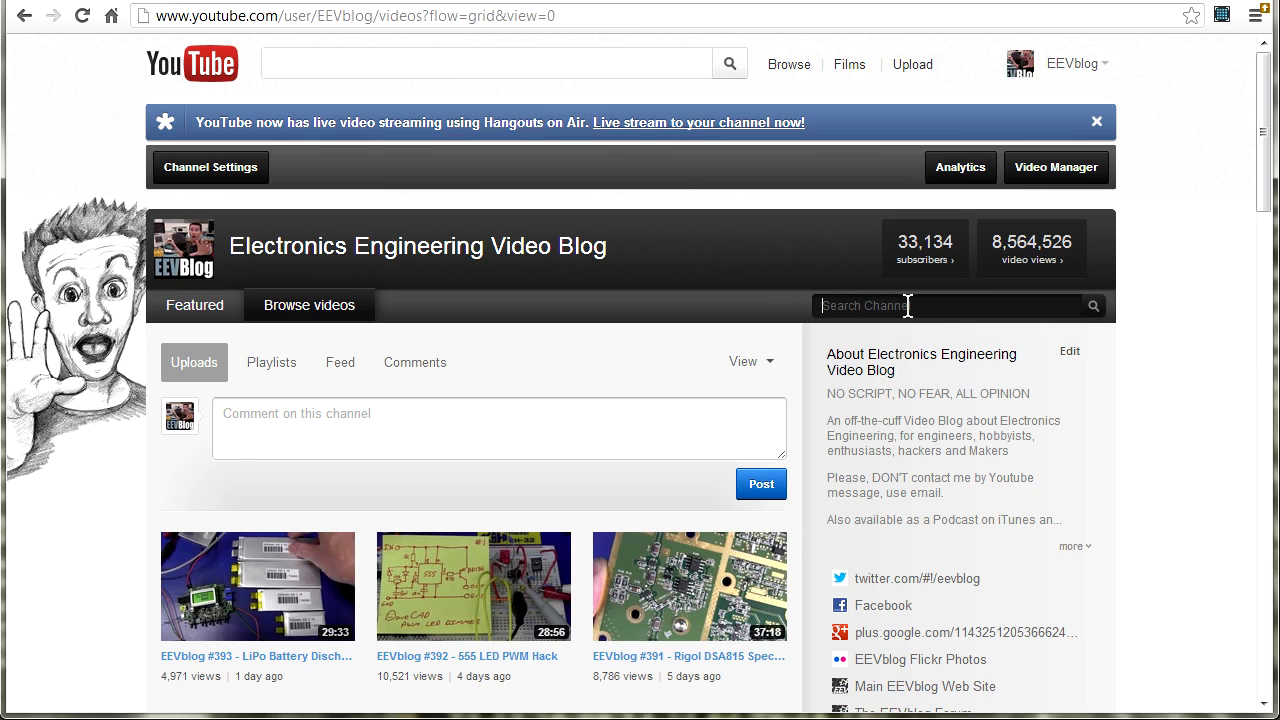
{"action": "type", "text": "psu"}
- Run the channel search for 'psu' to list power supply videos
{"action": "key", "text": "Return"}
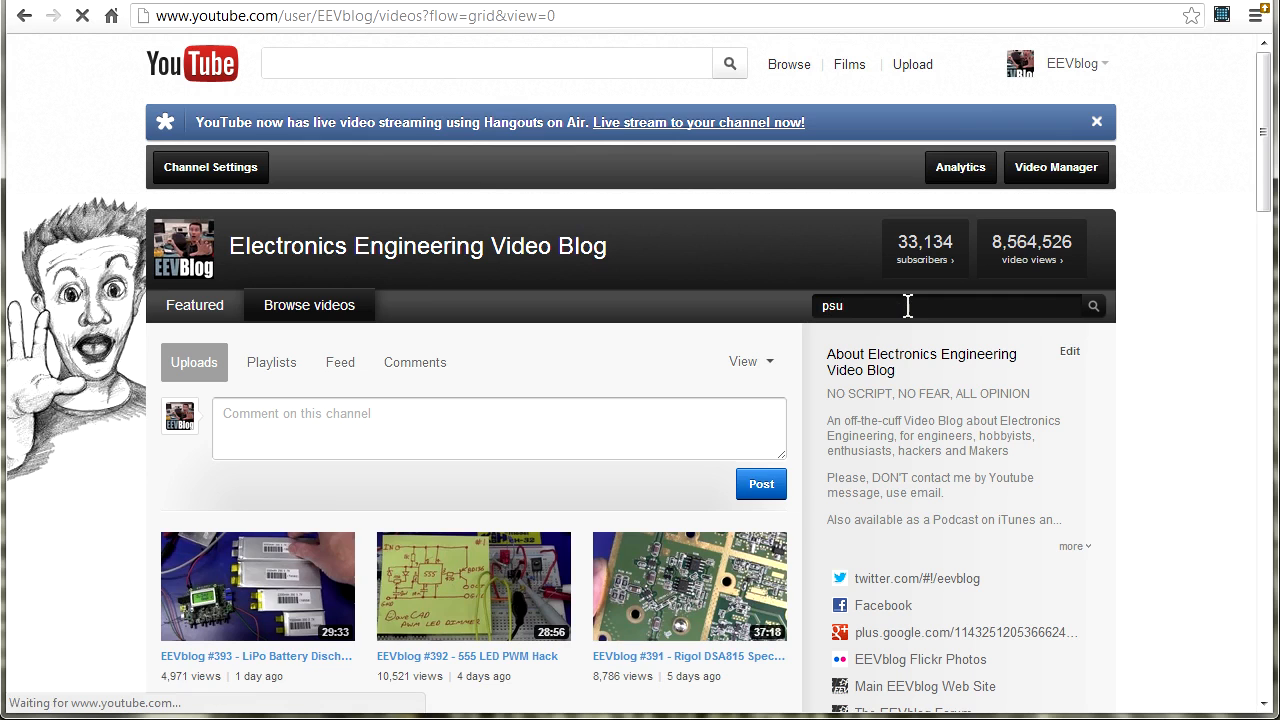
{"action": "scroll", "coordinate": [497, 410], "scroll_direction": "down", "scroll_amount": 1}
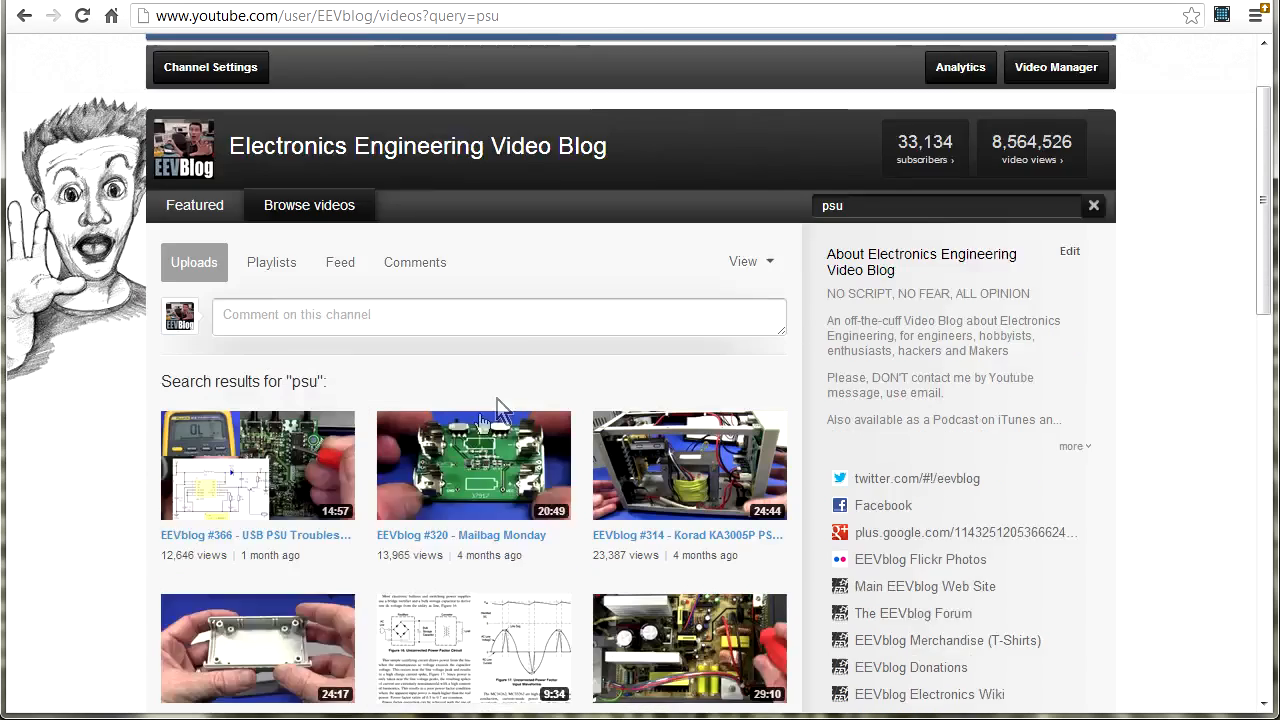
{"action": "scroll", "coordinate": [497, 410], "scroll_direction": "down", "scroll_amount": 2}
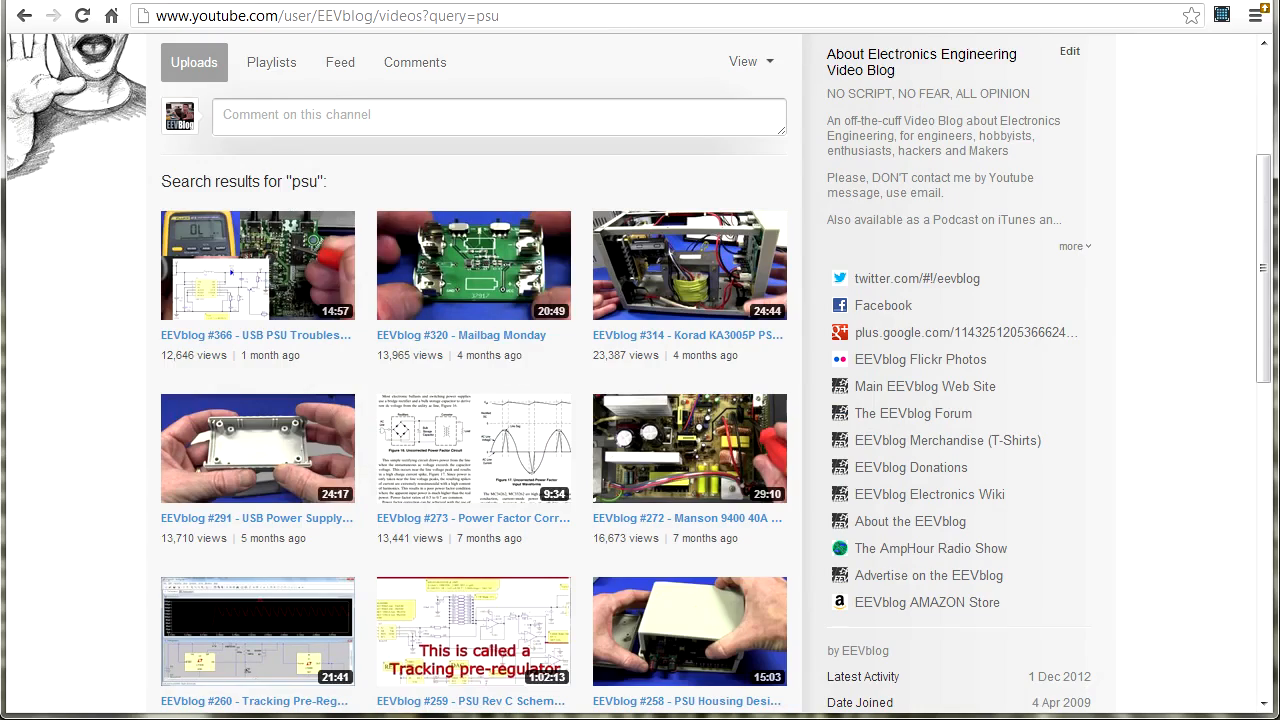
{"action": "scroll", "coordinate": [386, 443], "scroll_direction": "down", "scroll_amount": 8}
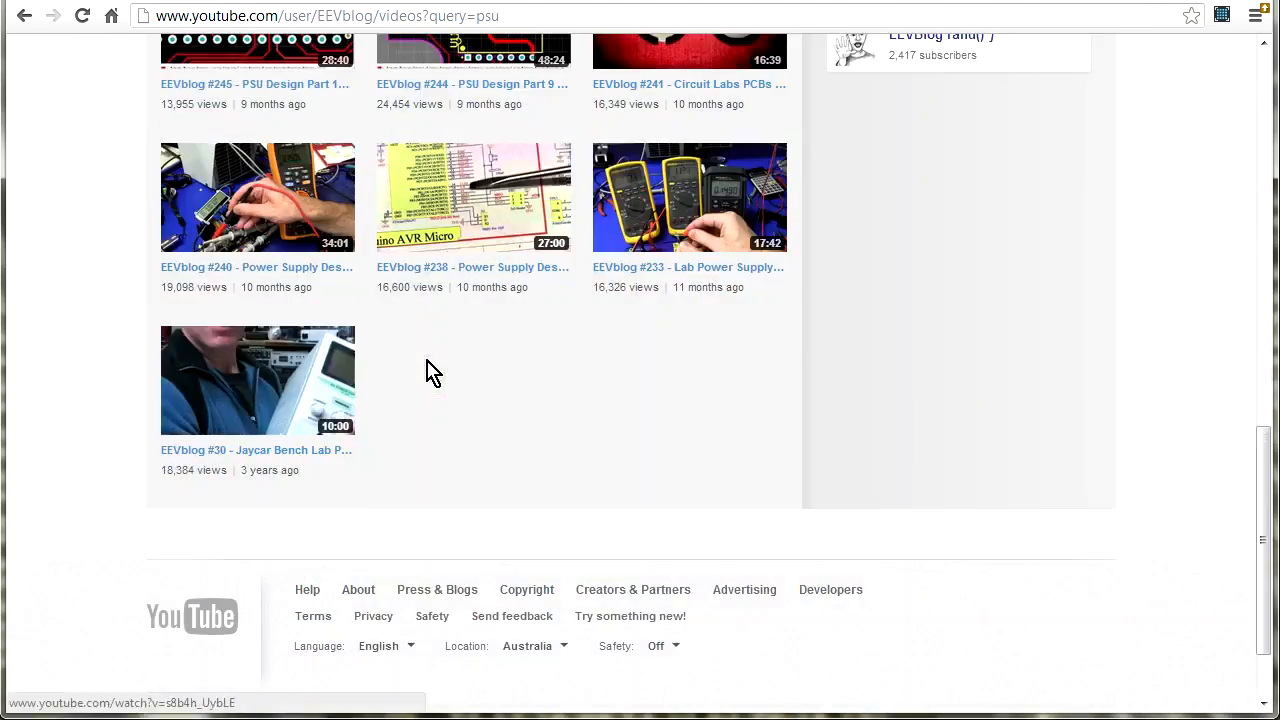
{"action": "scroll", "coordinate": [428, 373], "scroll_direction": "up", "scroll_amount": 2}
{"action": "scroll", "coordinate": [428, 373], "scroll_direction": "up", "scroll_amount": 3}
{"action": "scroll", "coordinate": [428, 373], "scroll_direction": "up", "scroll_amount": 3}
{"action": "scroll", "coordinate": [428, 373], "scroll_direction": "up", "scroll_amount": 2}
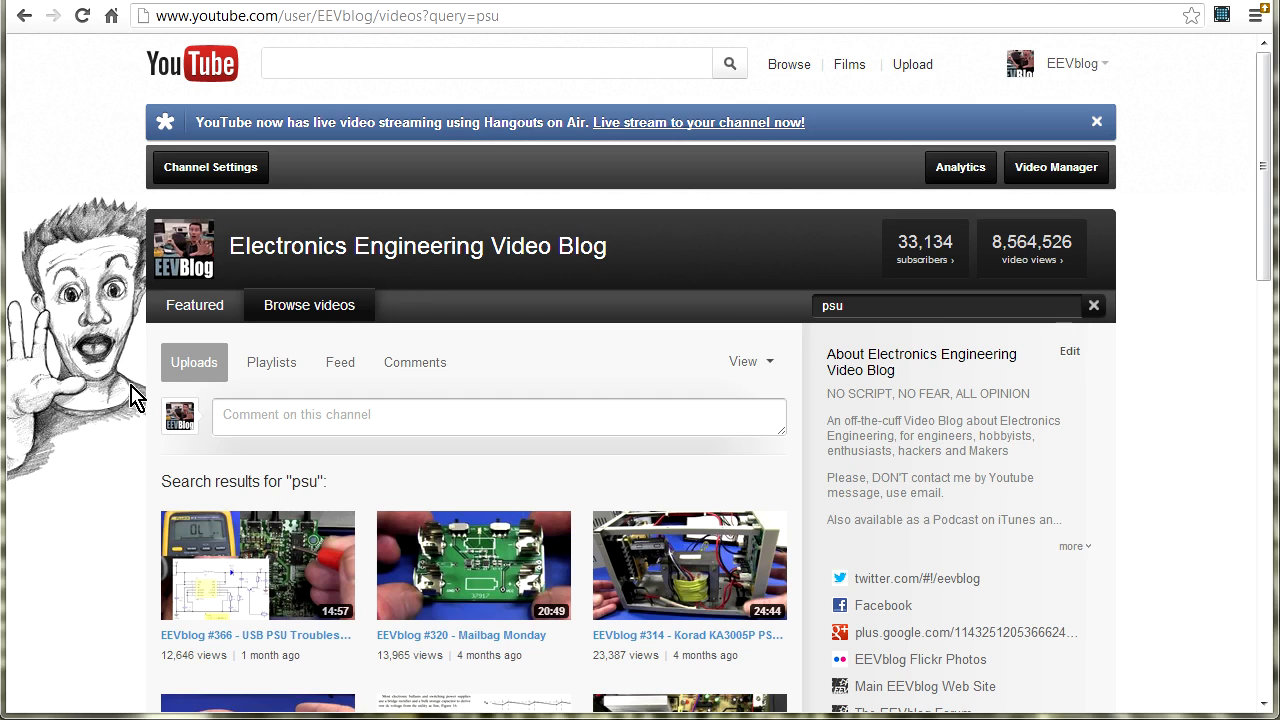
{"action": "scroll", "coordinate": [945, 257], "scroll_direction": "down", "scroll_amount": 3}
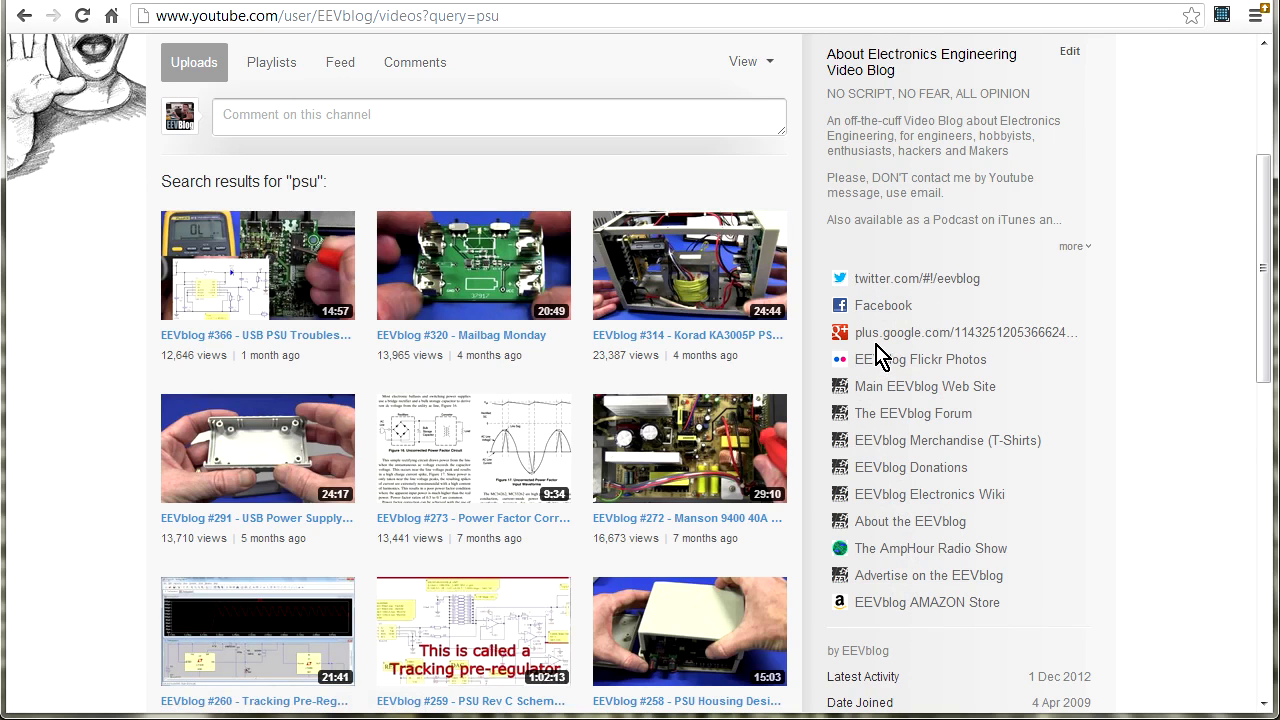
{"action": "scroll", "coordinate": [880, 350], "scroll_direction": "down", "scroll_amount": 2}
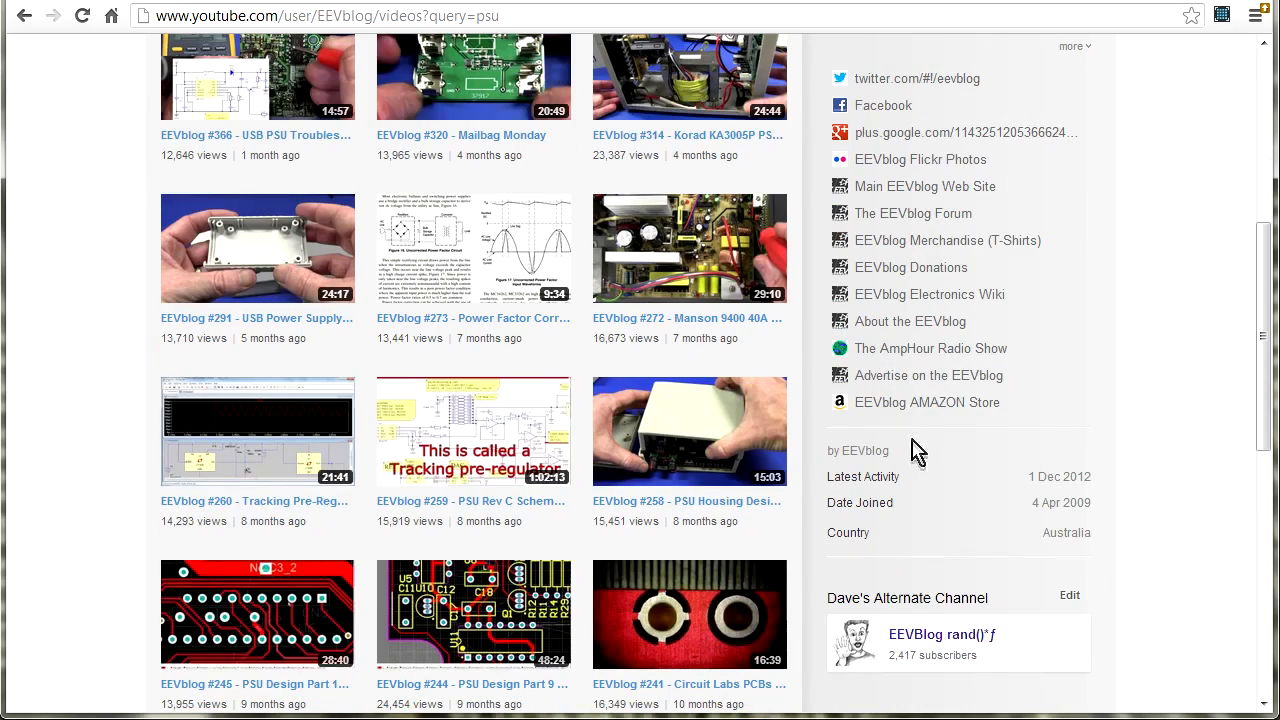
{"action": "scroll", "coordinate": [880, 170], "scroll_direction": "down", "scroll_amount": 3}
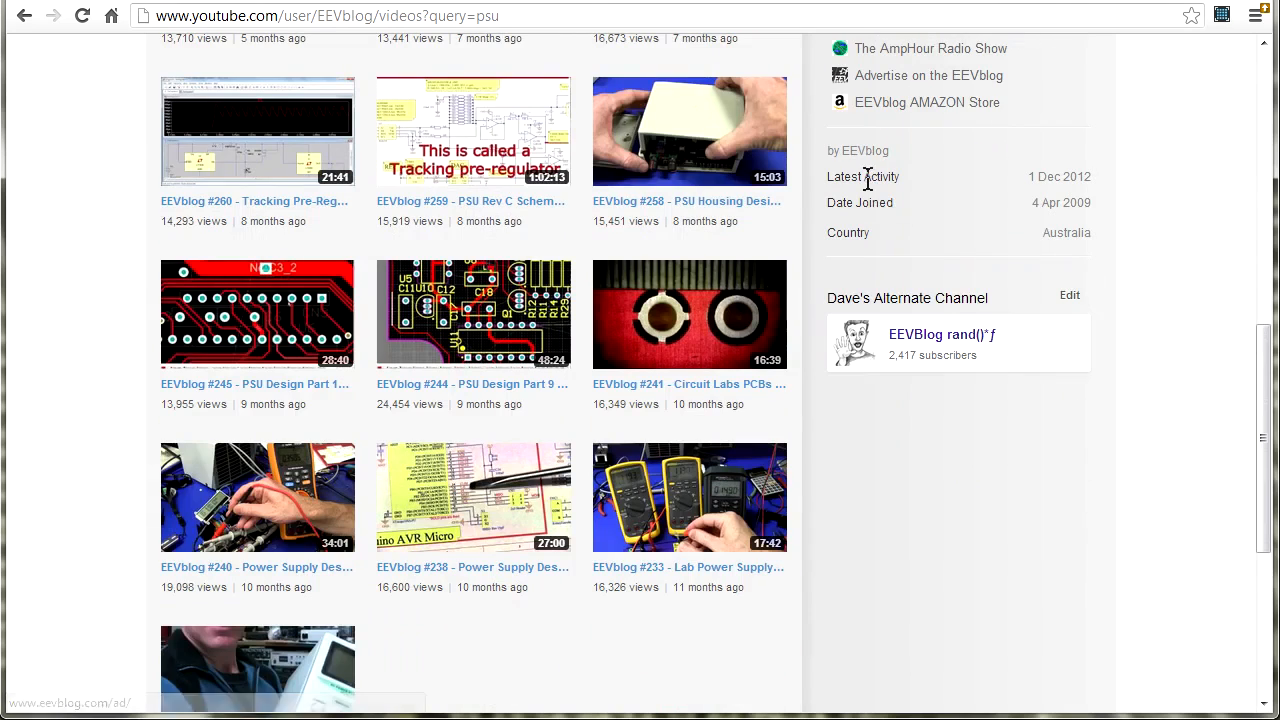
{"action": "left_click", "coordinate": [938, 342]}
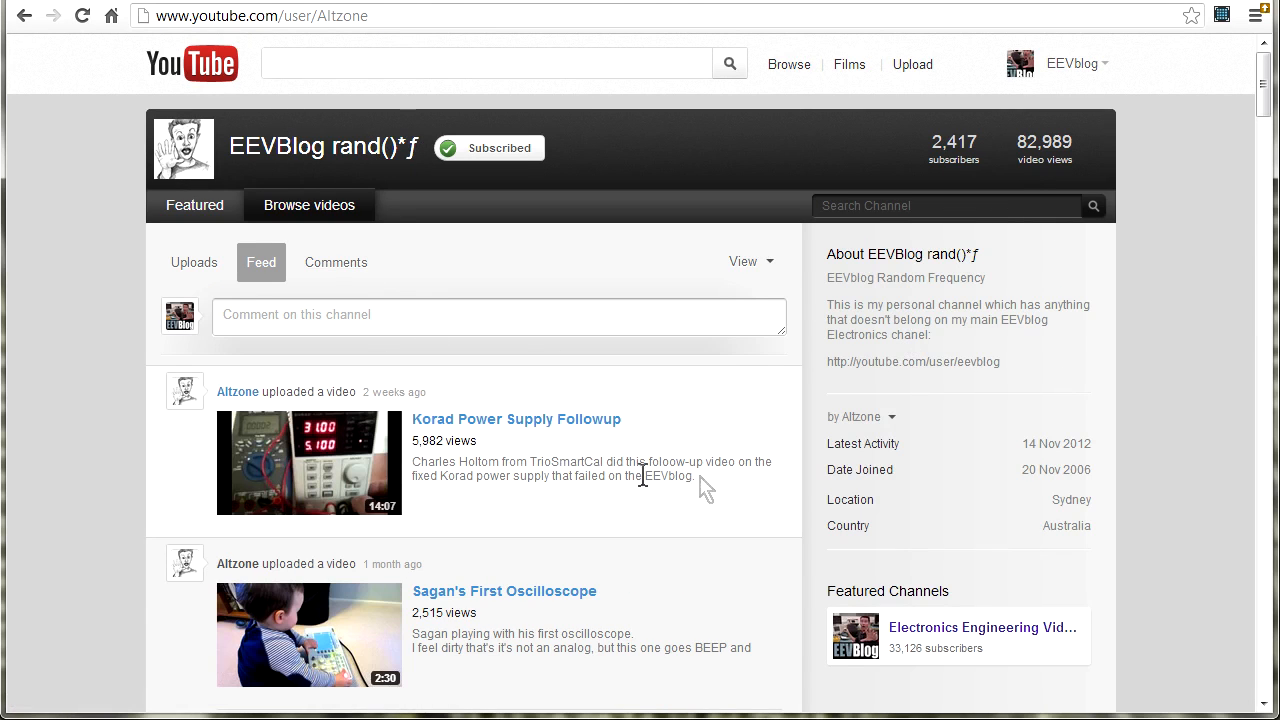
{"action": "scroll", "coordinate": [540, 470], "scroll_direction": "down", "scroll_amount": 1}
{"action": "scroll", "coordinate": [540, 470], "scroll_direction": "down", "scroll_amount": 4}
{"action": "scroll", "coordinate": [540, 480], "scroll_direction": "down", "scroll_amount": 3}
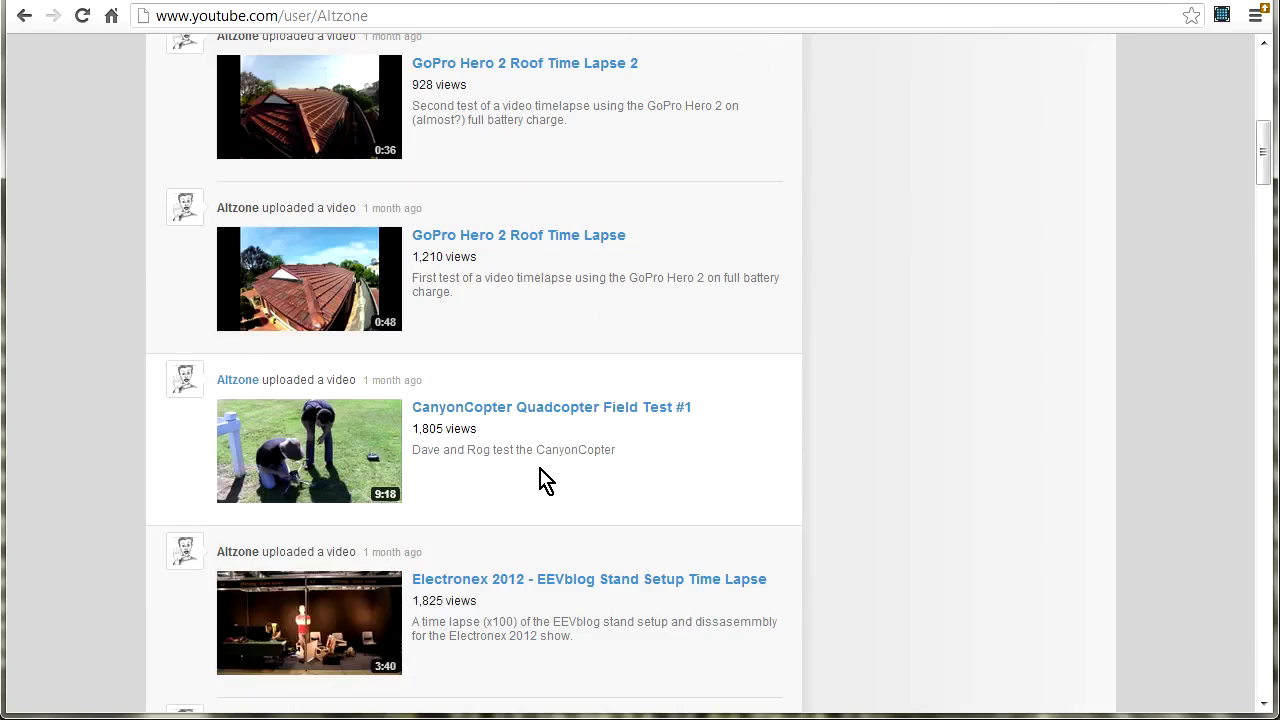
{"action": "scroll", "coordinate": [540, 480], "scroll_direction": "down", "scroll_amount": 4}
{"action": "scroll", "coordinate": [540, 478], "scroll_direction": "down", "scroll_amount": 2}
{"action": "scroll", "coordinate": [540, 478], "scroll_direction": "down", "scroll_amount": 2}
{"action": "scroll", "coordinate": [540, 477], "scroll_direction": "down", "scroll_amount": 3}
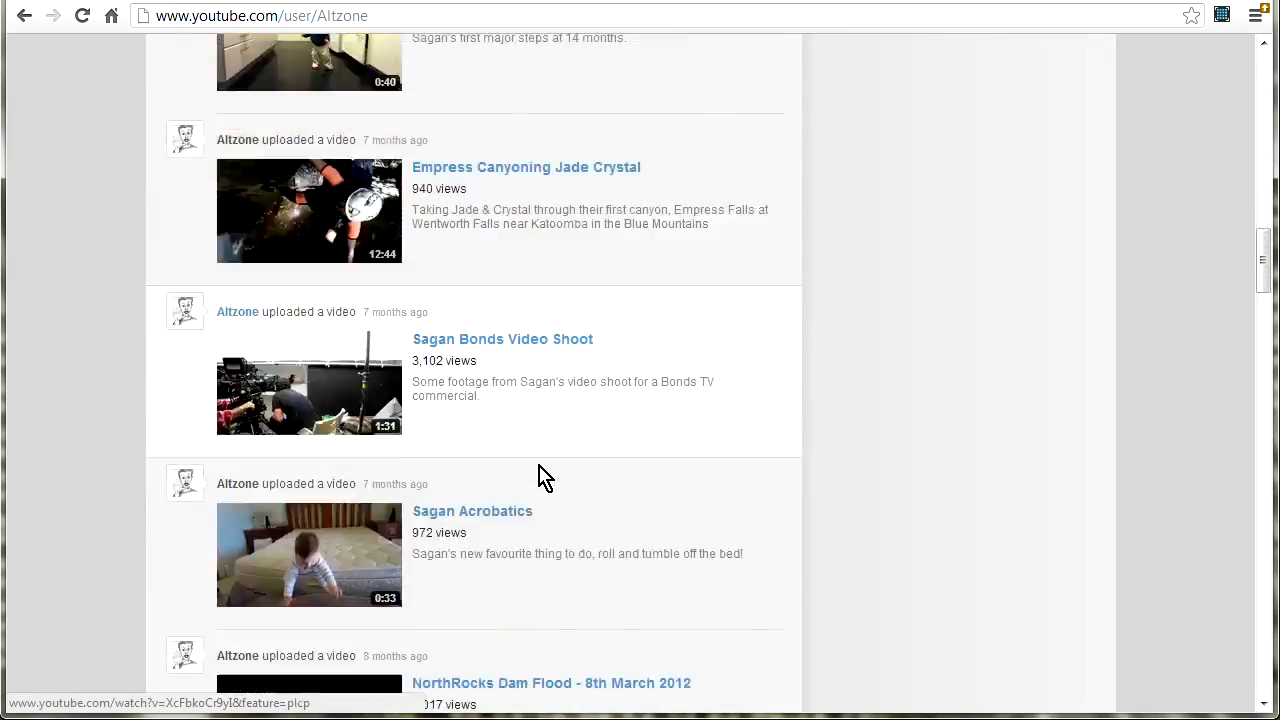
{"action": "scroll", "coordinate": [540, 477], "scroll_direction": "down", "scroll_amount": 1}
{"action": "scroll", "coordinate": [540, 477], "scroll_direction": "down", "scroll_amount": 3}
{"action": "scroll", "coordinate": [540, 477], "scroll_direction": "up", "scroll_amount": 5}
{"action": "scroll", "coordinate": [540, 477], "scroll_direction": "up", "scroll_amount": 10}
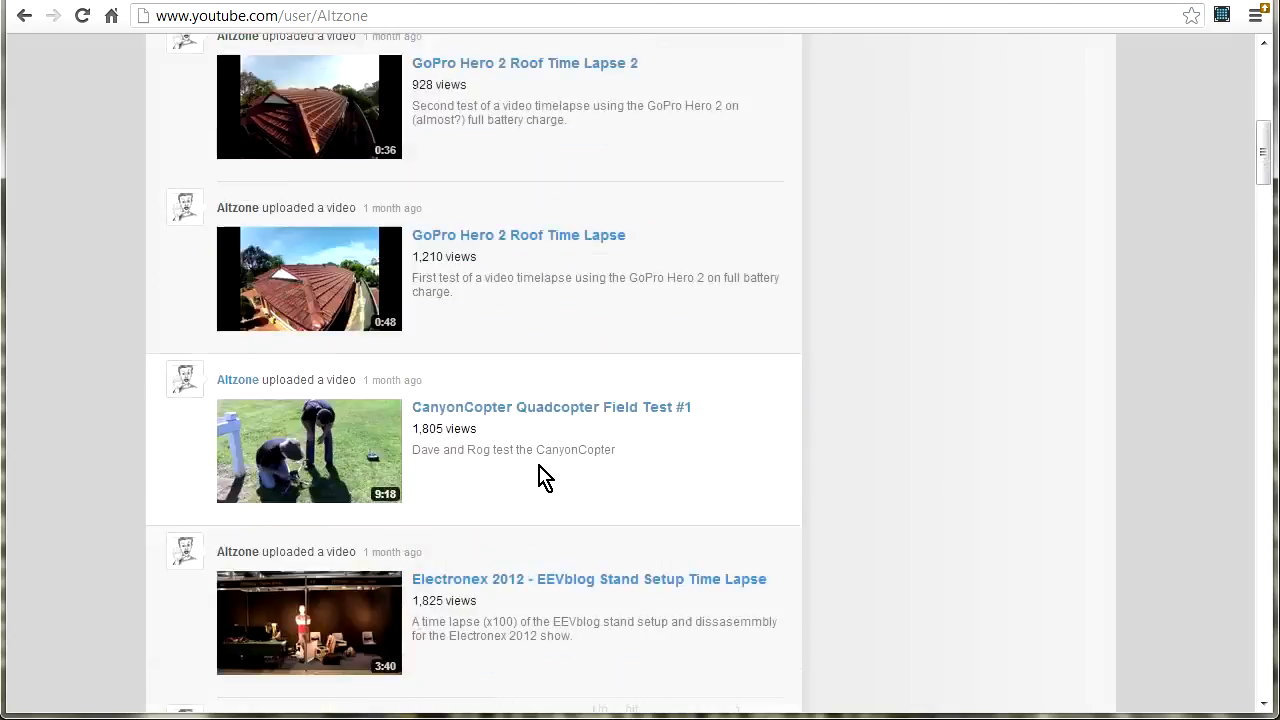
{"action": "scroll", "coordinate": [540, 477], "scroll_direction": "up", "scroll_amount": 5}
{"action": "scroll", "coordinate": [537, 463], "scroll_direction": "up", "scroll_amount": 2}
{"action": "scroll", "coordinate": [540, 470], "scroll_direction": "down", "scroll_amount": 4}
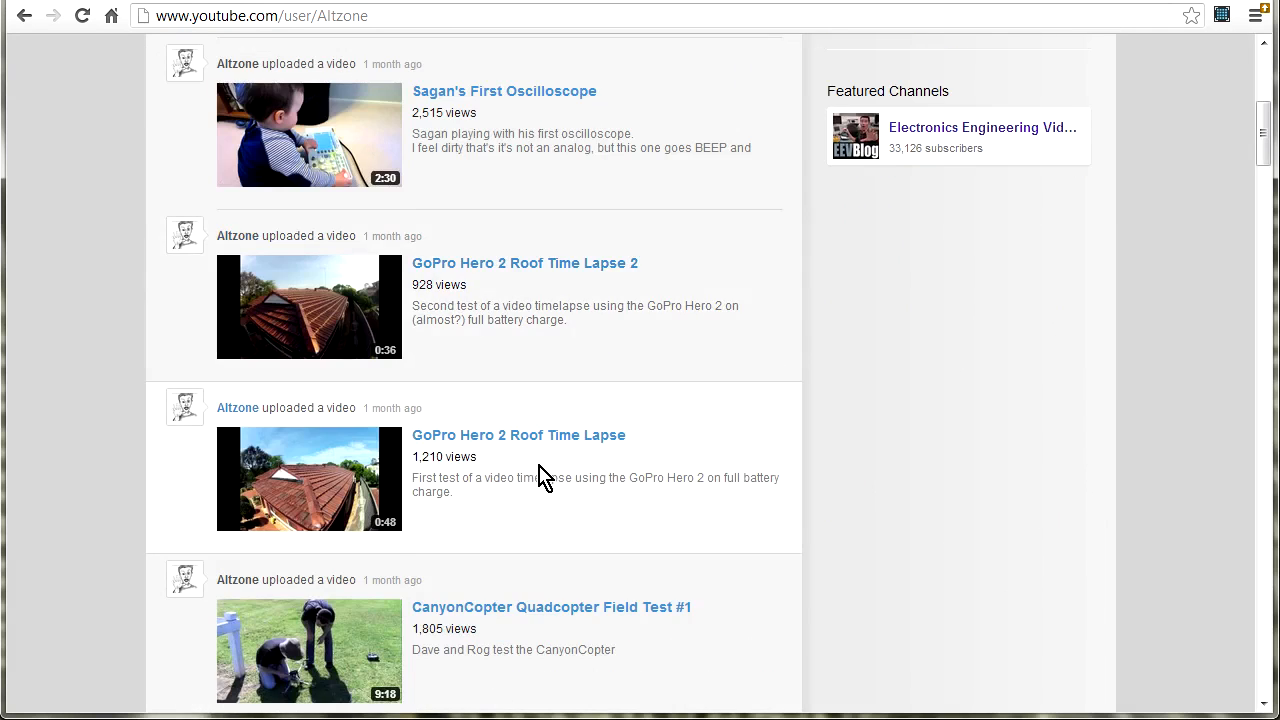
{"action": "scroll", "coordinate": [543, 477], "scroll_direction": "up", "scroll_amount": 3}
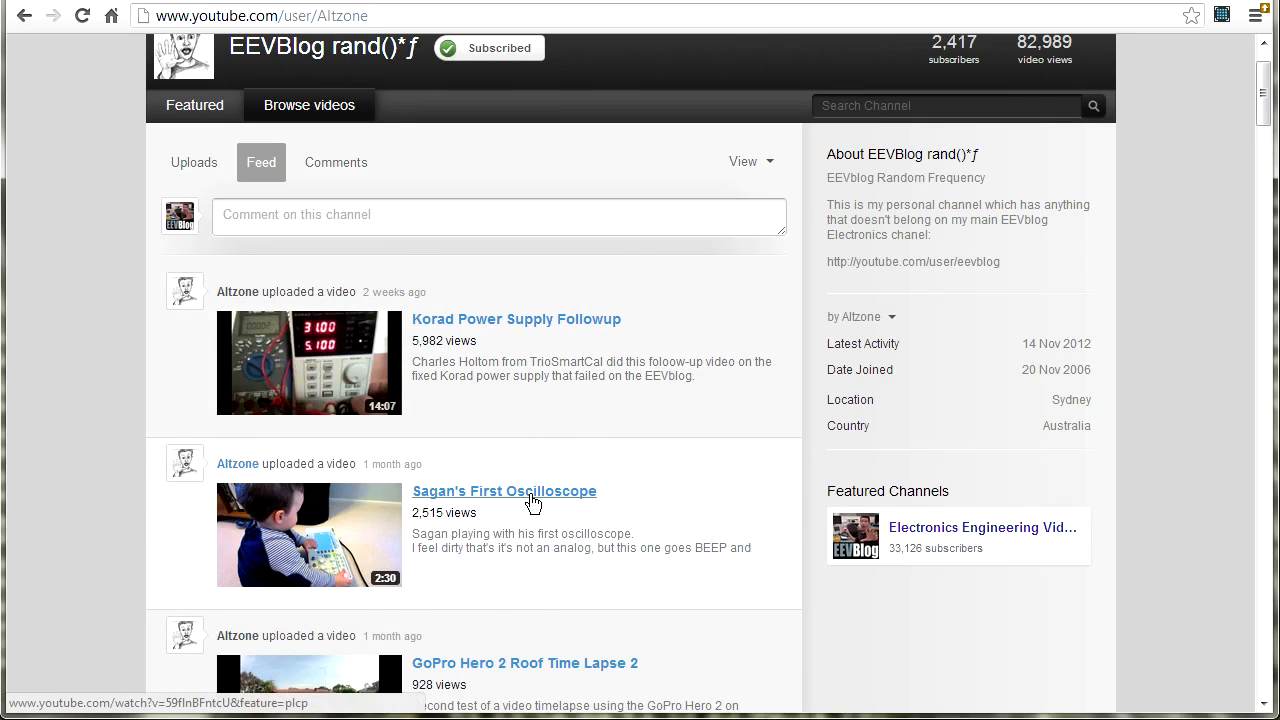
{"action": "scroll", "coordinate": [530, 505], "scroll_direction": "down", "scroll_amount": 2}
{"action": "scroll", "coordinate": [548, 557], "scroll_direction": "down", "scroll_amount": 4}
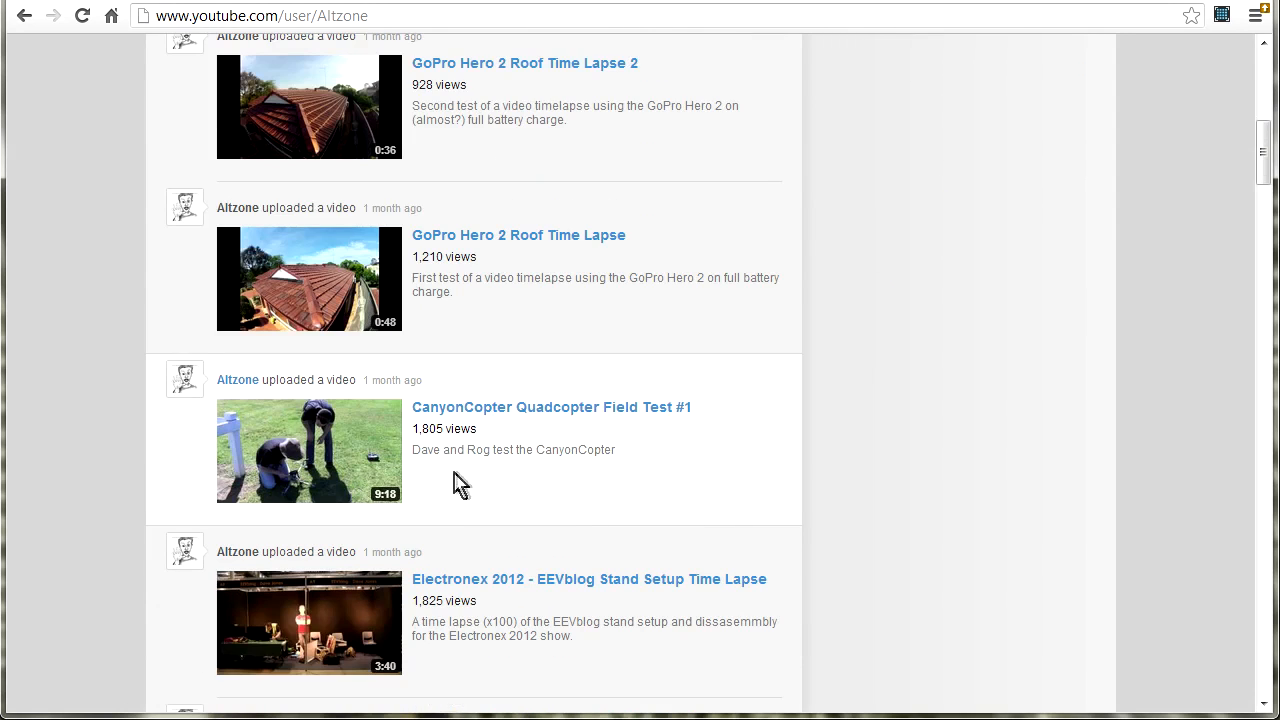
{"action": "scroll", "coordinate": [512, 512], "scroll_direction": "down", "scroll_amount": 4}
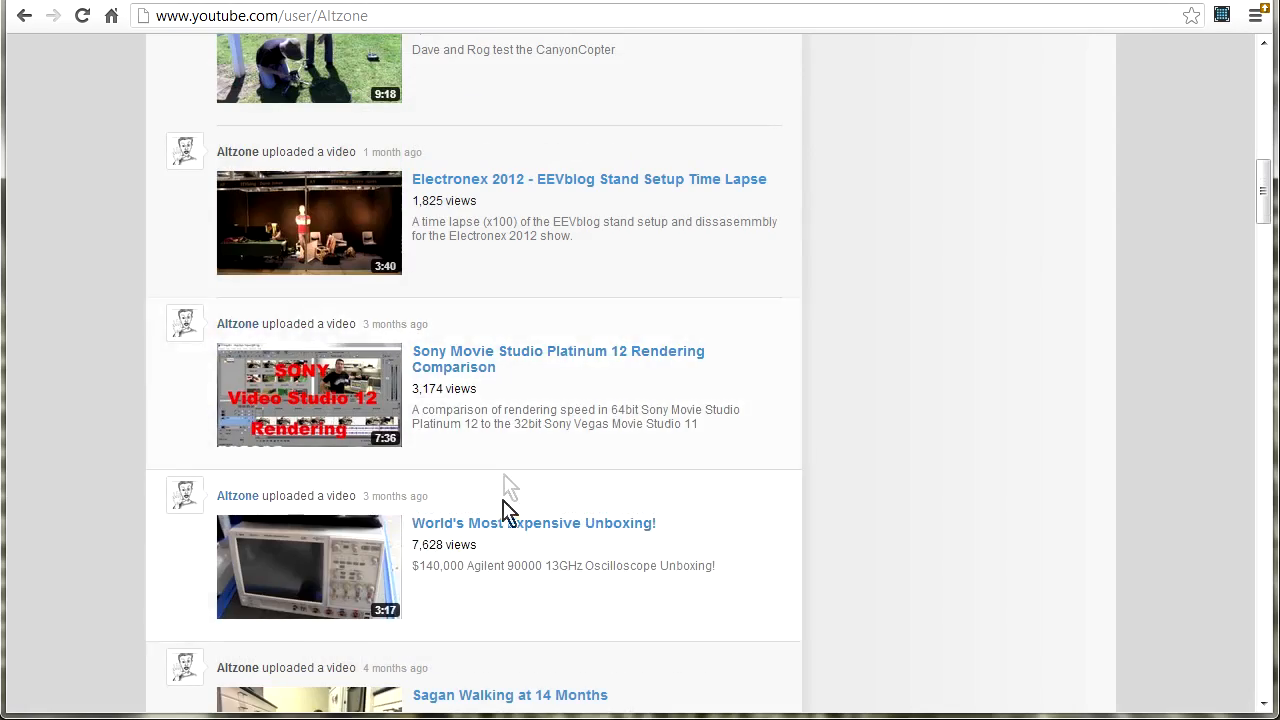
{"action": "scroll", "coordinate": [505, 500], "scroll_direction": "down", "scroll_amount": 5}
{"action": "scroll", "coordinate": [505, 495], "scroll_direction": "up", "scroll_amount": 8}
{"action": "scroll", "coordinate": [505, 490], "scroll_direction": "up", "scroll_amount": 8}
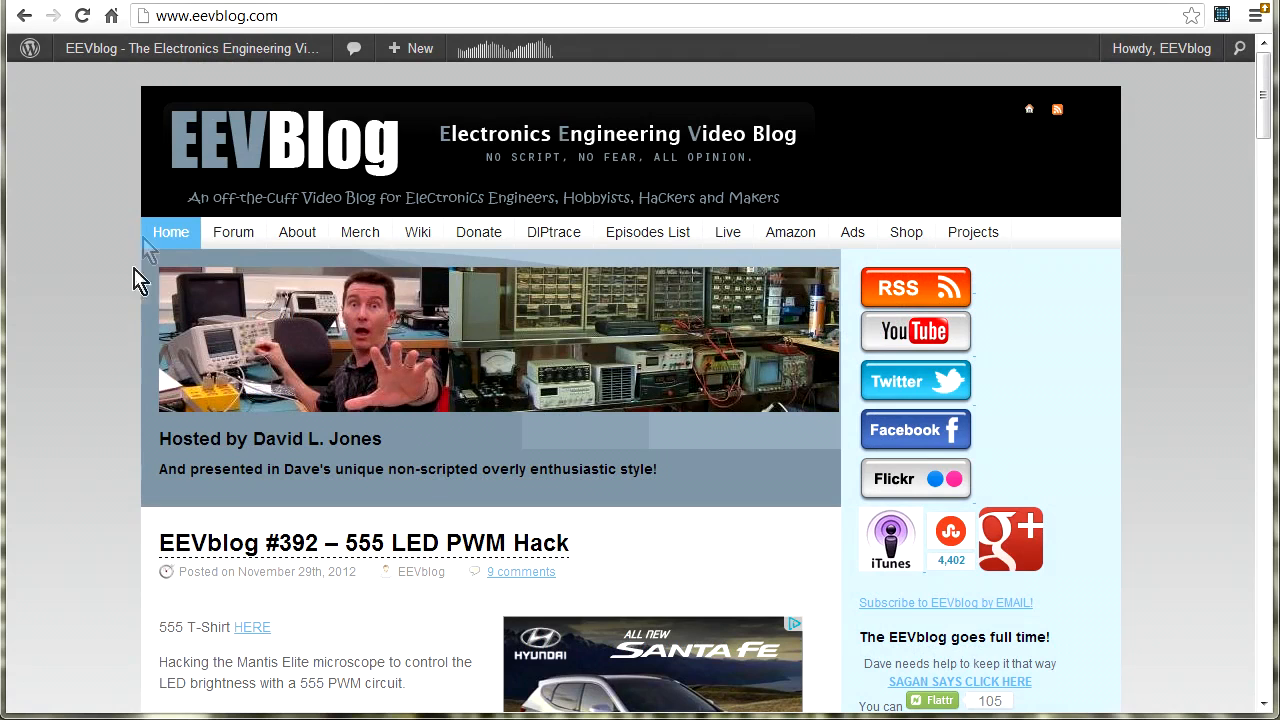
- Select the home page address, then go to the Episodes List headed by EEVblog #393
{"action": "left_click", "coordinate": [277, 20]}
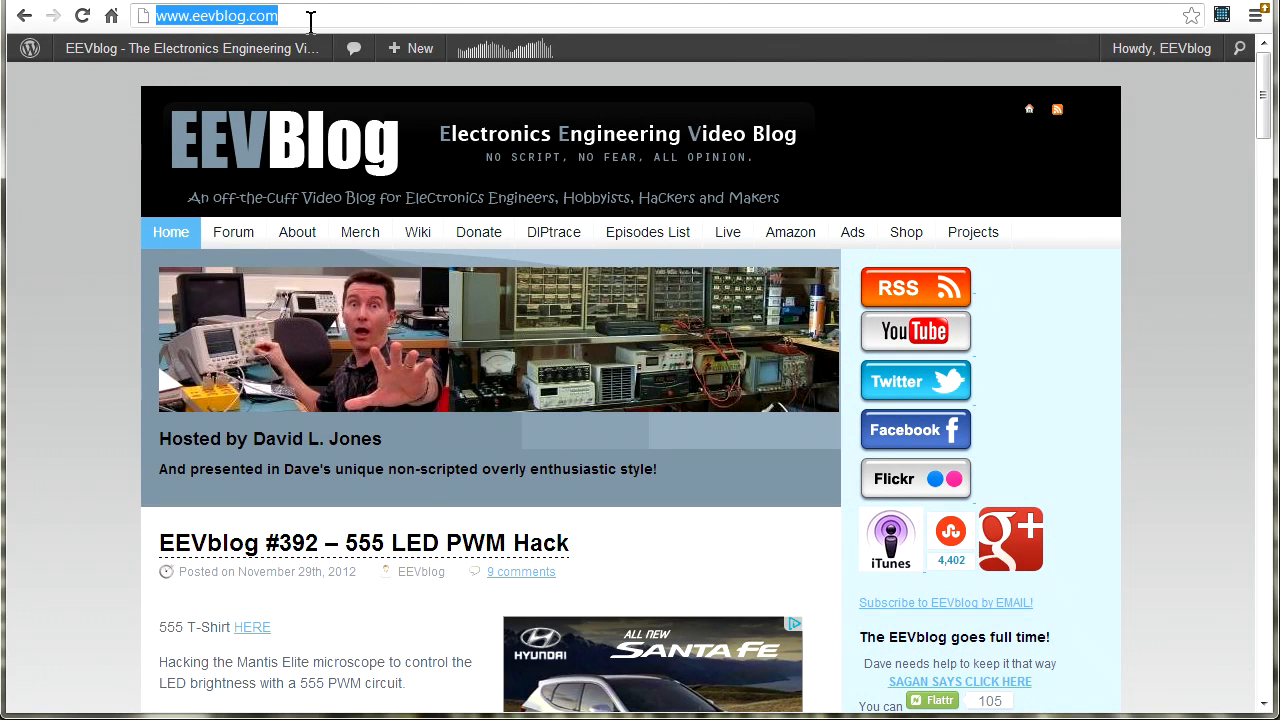
{"action": "left_click", "coordinate": [95, 318]}
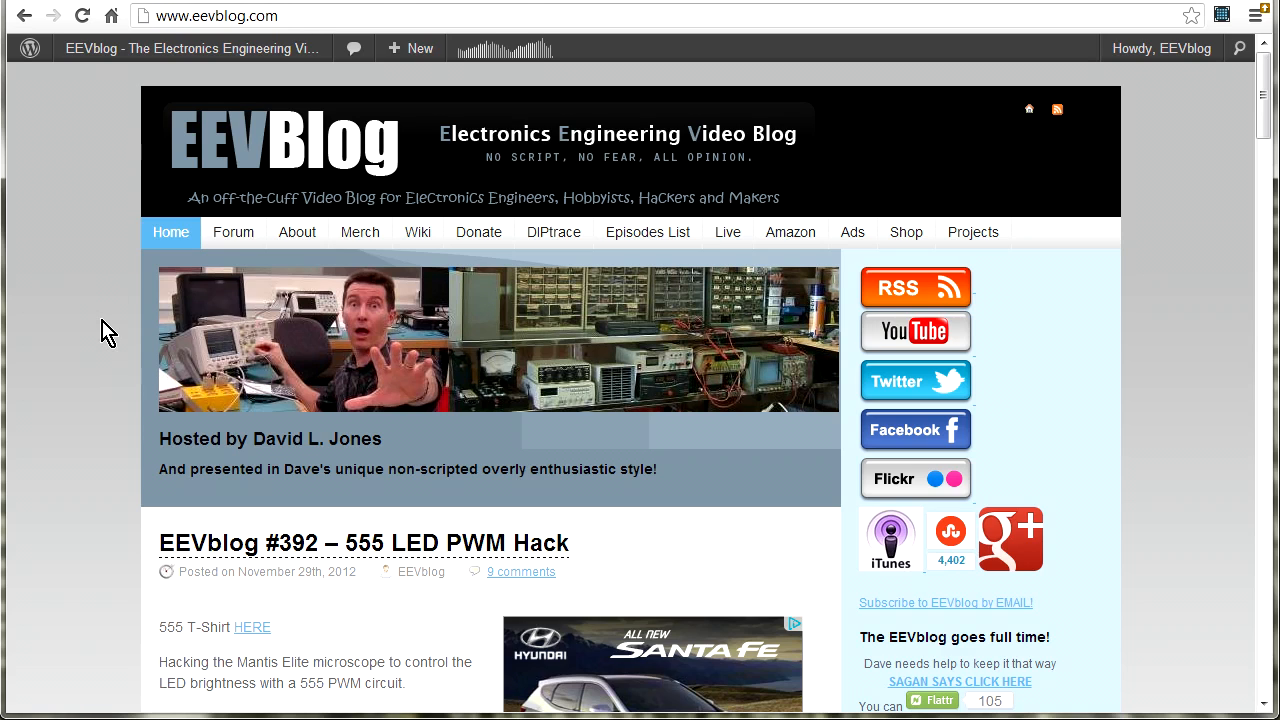
{"action": "scroll", "coordinate": [140, 276], "scroll_direction": "down", "scroll_amount": 1}
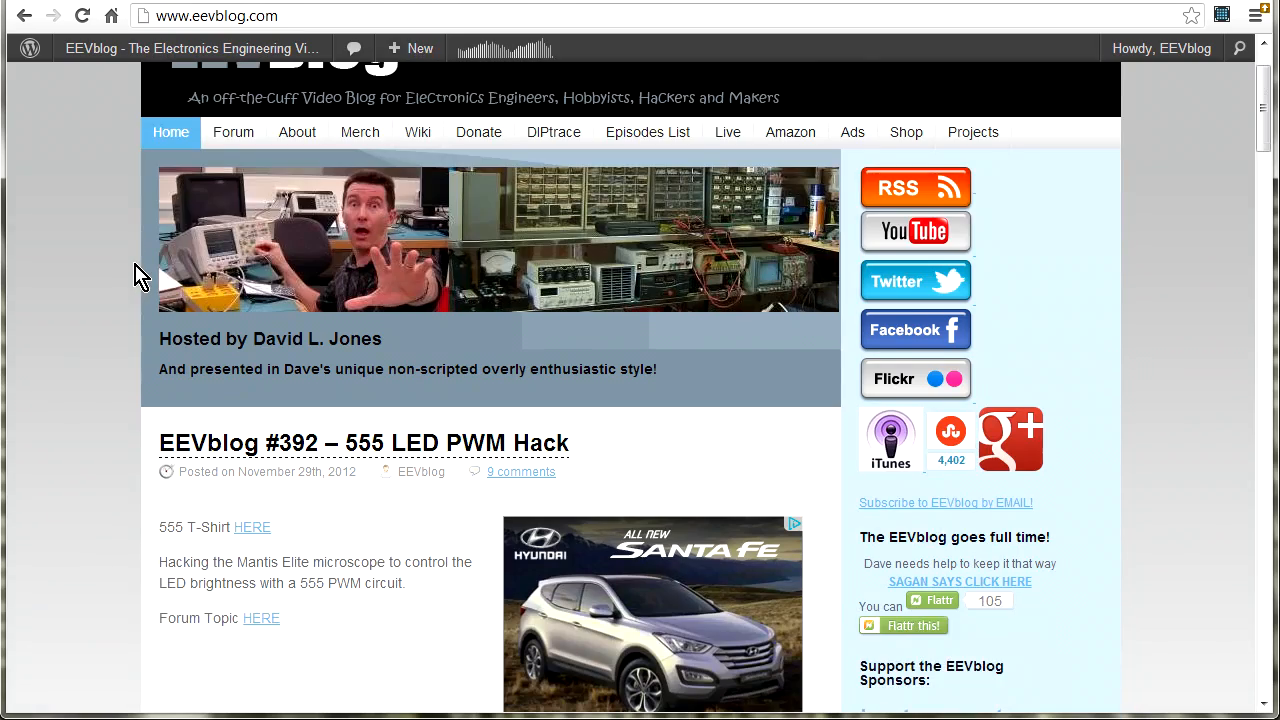
{"action": "scroll", "coordinate": [614, 329], "scroll_direction": "down", "scroll_amount": 1}
{"action": "scroll", "coordinate": [614, 329], "scroll_direction": "down", "scroll_amount": 1}
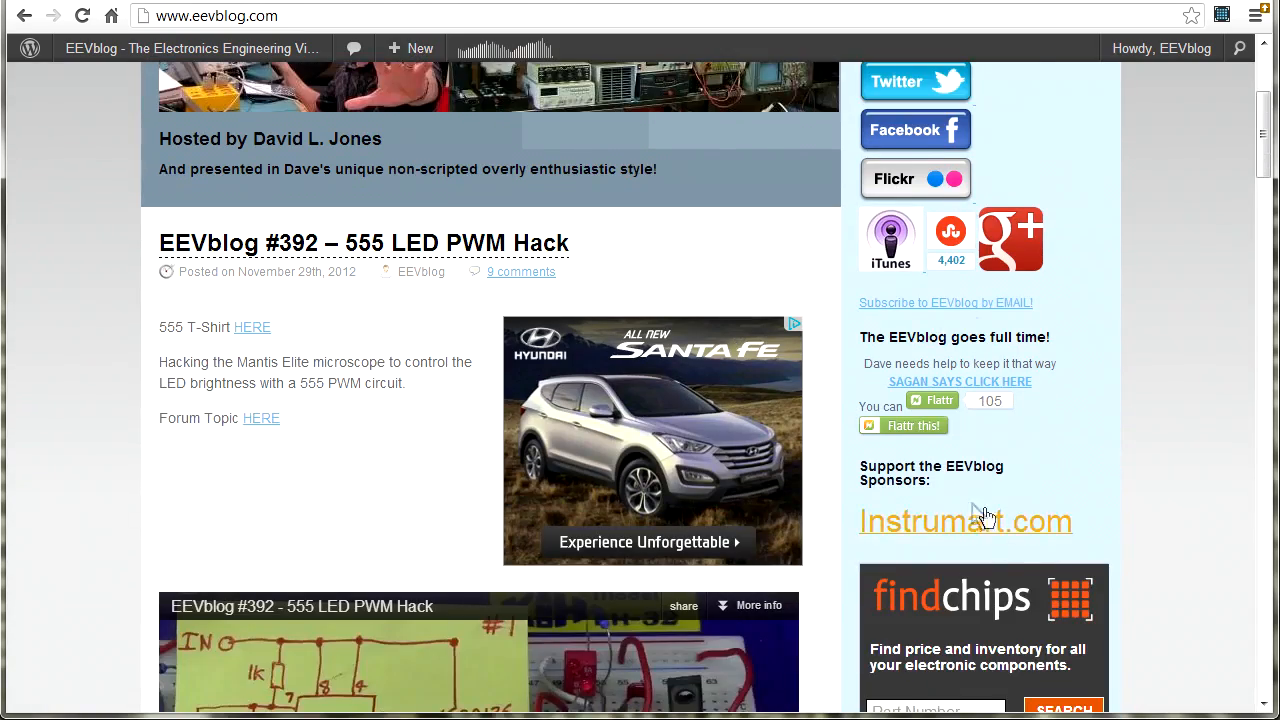
{"action": "scroll", "coordinate": [414, 294], "scroll_direction": "down", "scroll_amount": 2}
{"action": "scroll", "coordinate": [237, 329], "scroll_direction": "up", "scroll_amount": 2}
{"action": "scroll", "coordinate": [457, 449], "scroll_direction": "down", "scroll_amount": 1}
{"action": "scroll", "coordinate": [575, 405], "scroll_direction": "down", "scroll_amount": 2}
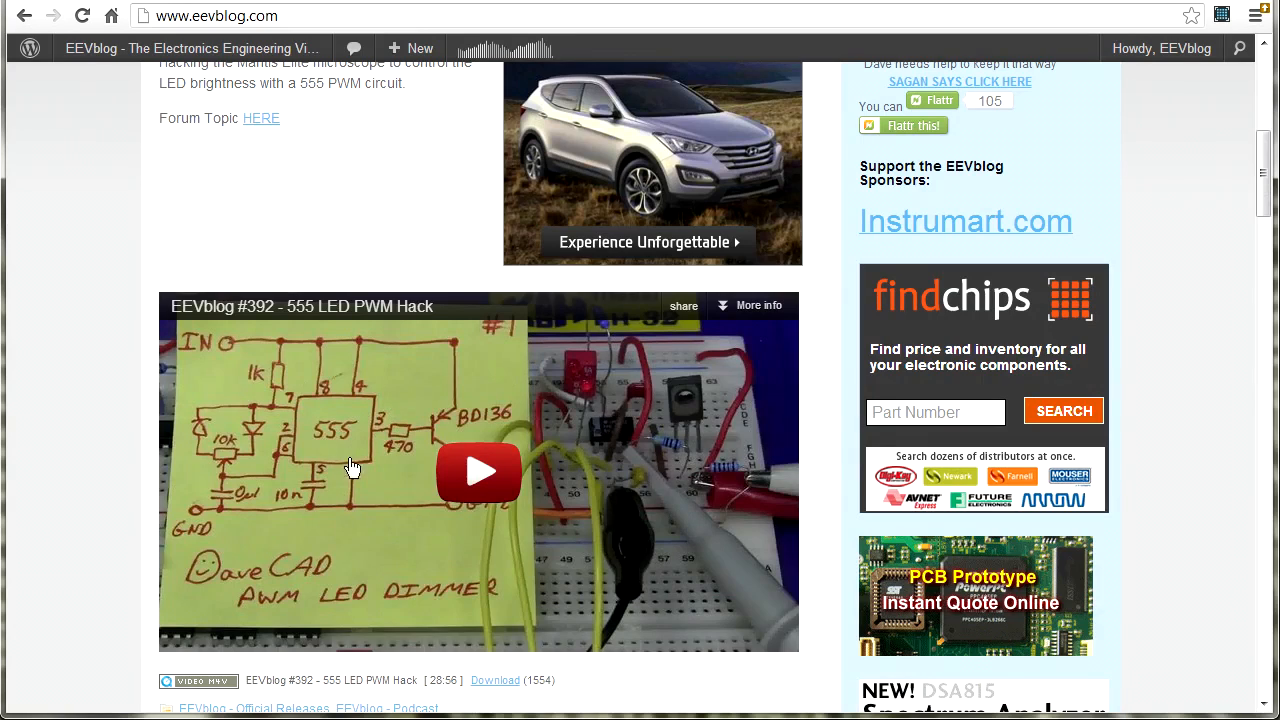
{"action": "scroll", "coordinate": [294, 343], "scroll_direction": "up", "scroll_amount": 4}
{"action": "scroll", "coordinate": [420, 330], "scroll_direction": "up", "scroll_amount": 2}
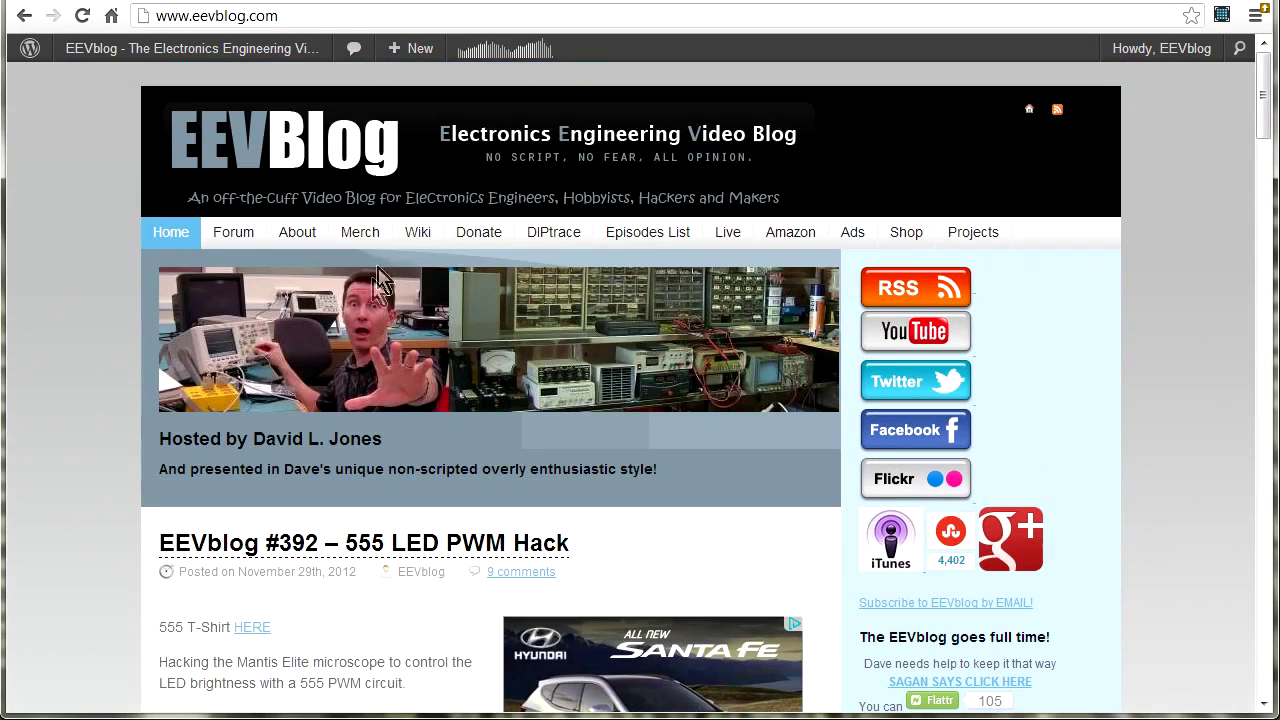
{"action": "left_click", "coordinate": [649, 237]}
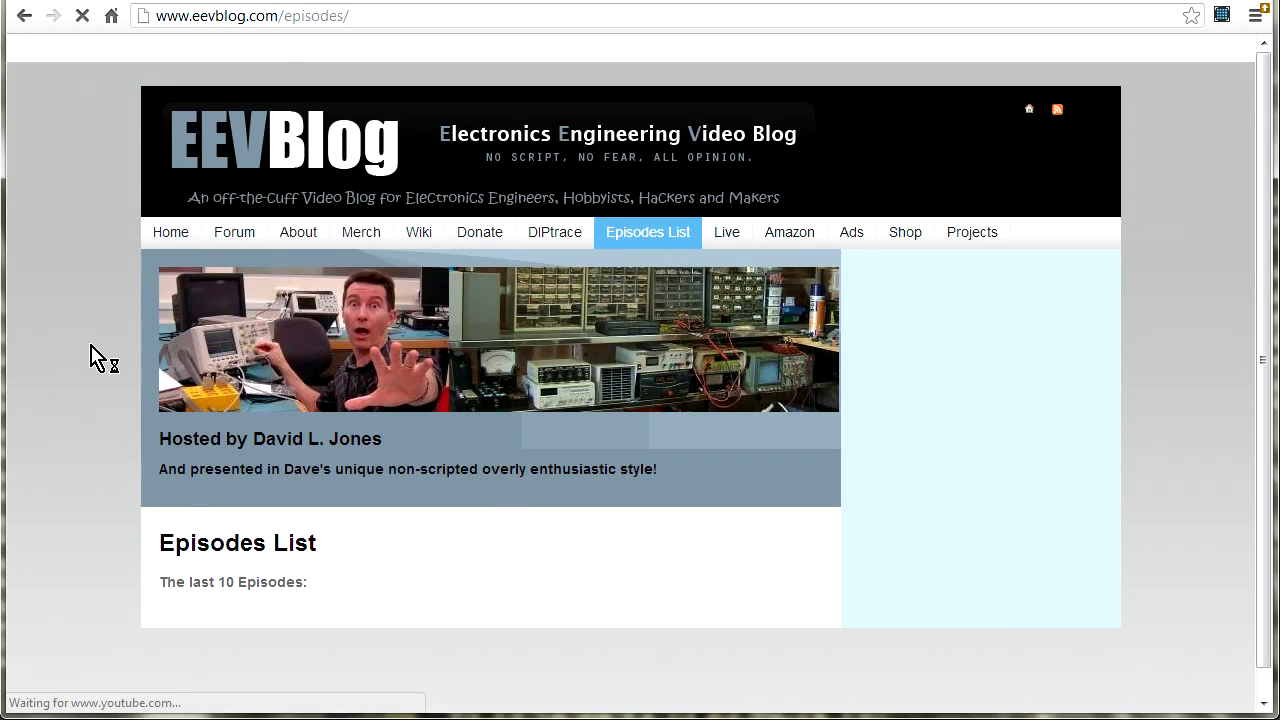
{"action": "scroll", "coordinate": [90, 355], "scroll_direction": "down", "scroll_amount": 1}
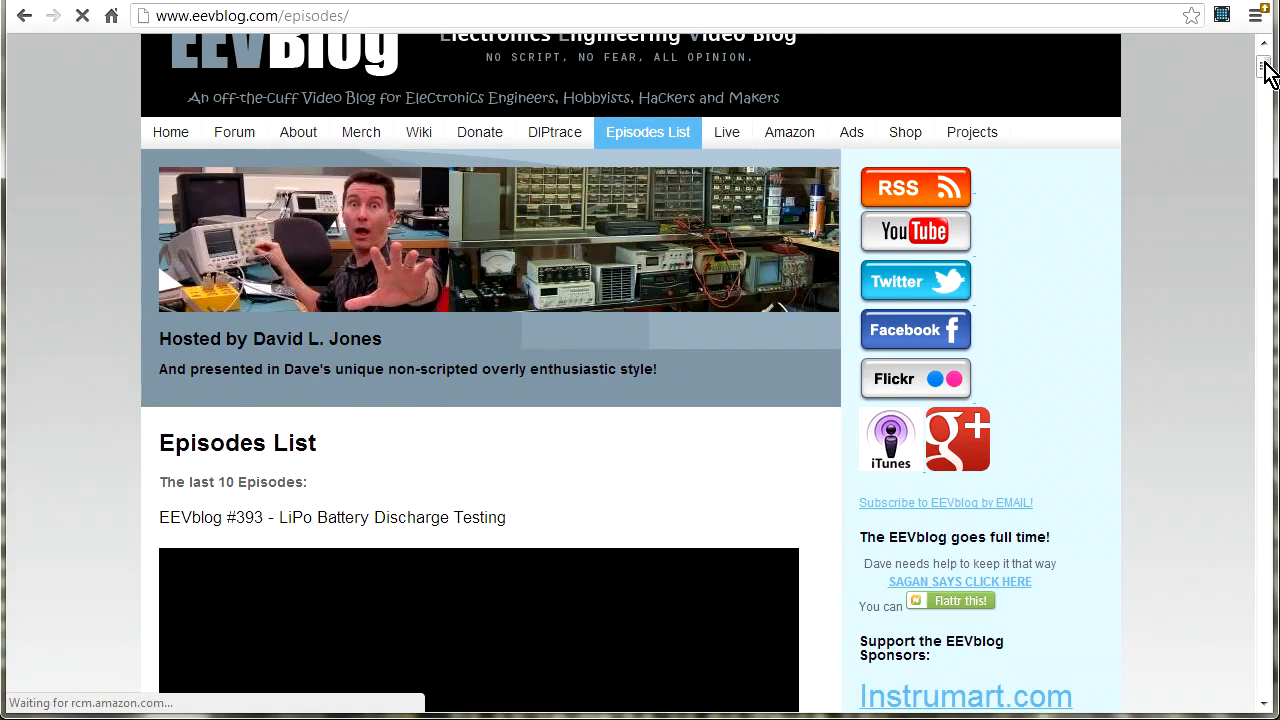
{"action": "mouse_move", "coordinate": [1264, 70]}
{"action": "left_mouse_down"}
{"action": "mouse_move", "coordinate": [1266, 680]}
{"action": "mouse_move", "coordinate": [1231, 520]}
{"action": "mouse_move", "coordinate": [1229, 194]}
{"action": "mouse_move", "coordinate": [1262, 35]}
{"action": "left_mouse_up"}
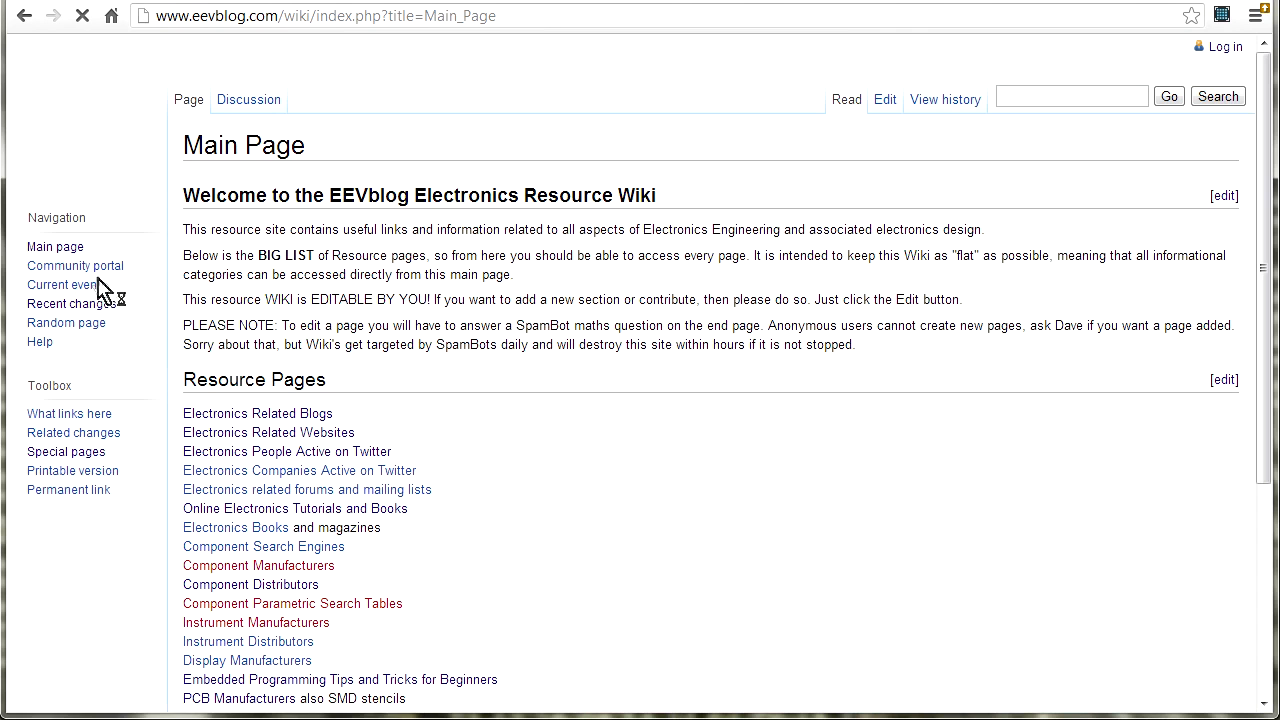
{"action": "scroll", "coordinate": [305, 330], "scroll_direction": "down", "scroll_amount": 2}
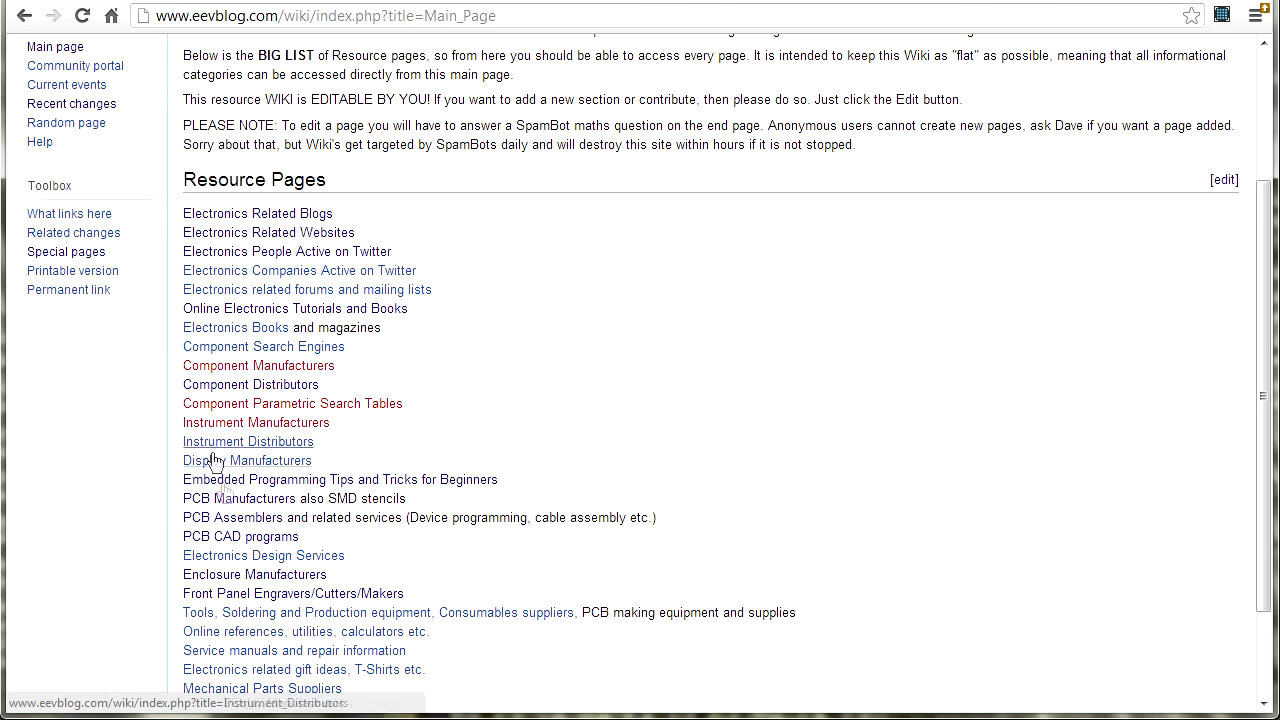
{"action": "left_click", "coordinate": [285, 577]}
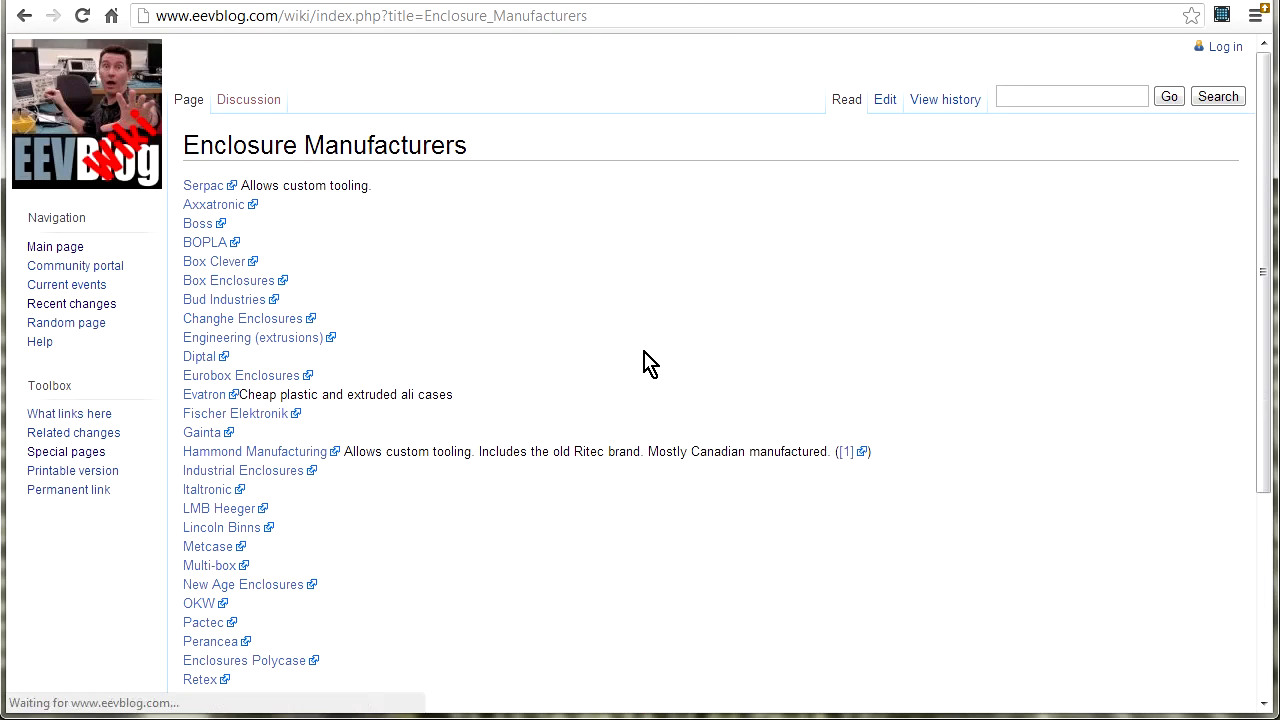
{"action": "left_click", "coordinate": [23, 17]}
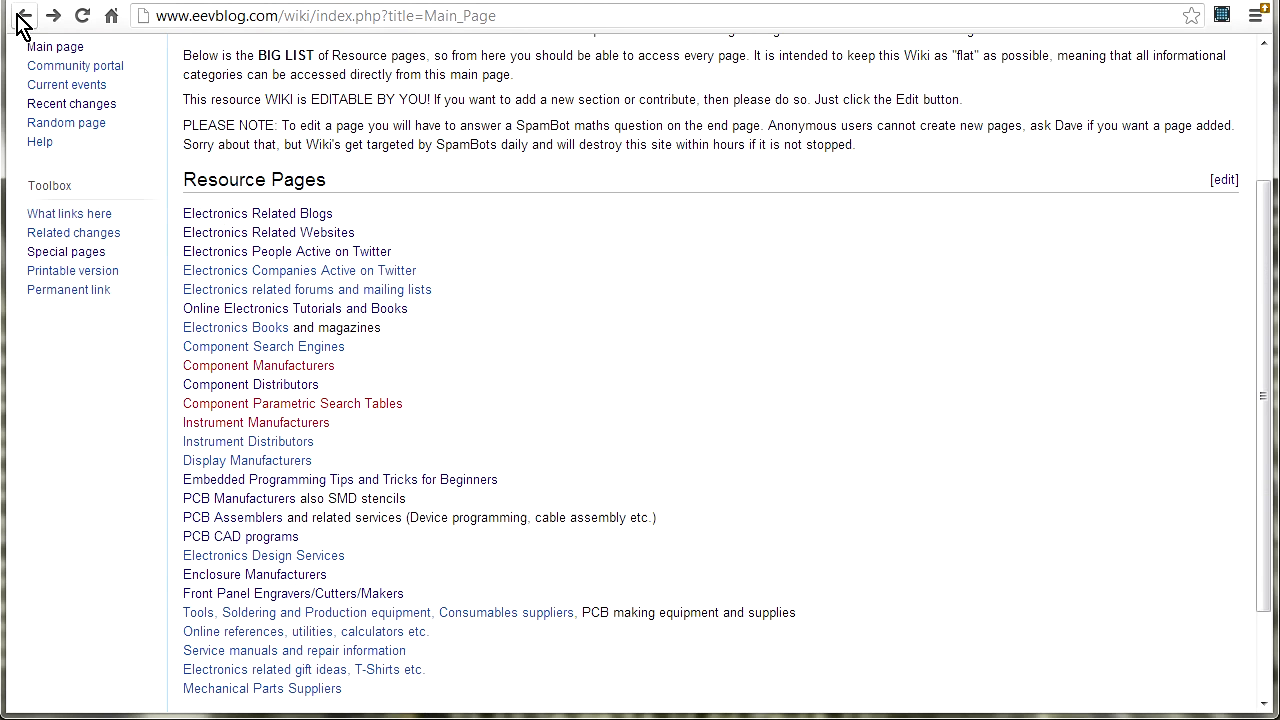
{"action": "left_click", "coordinate": [23, 17]}
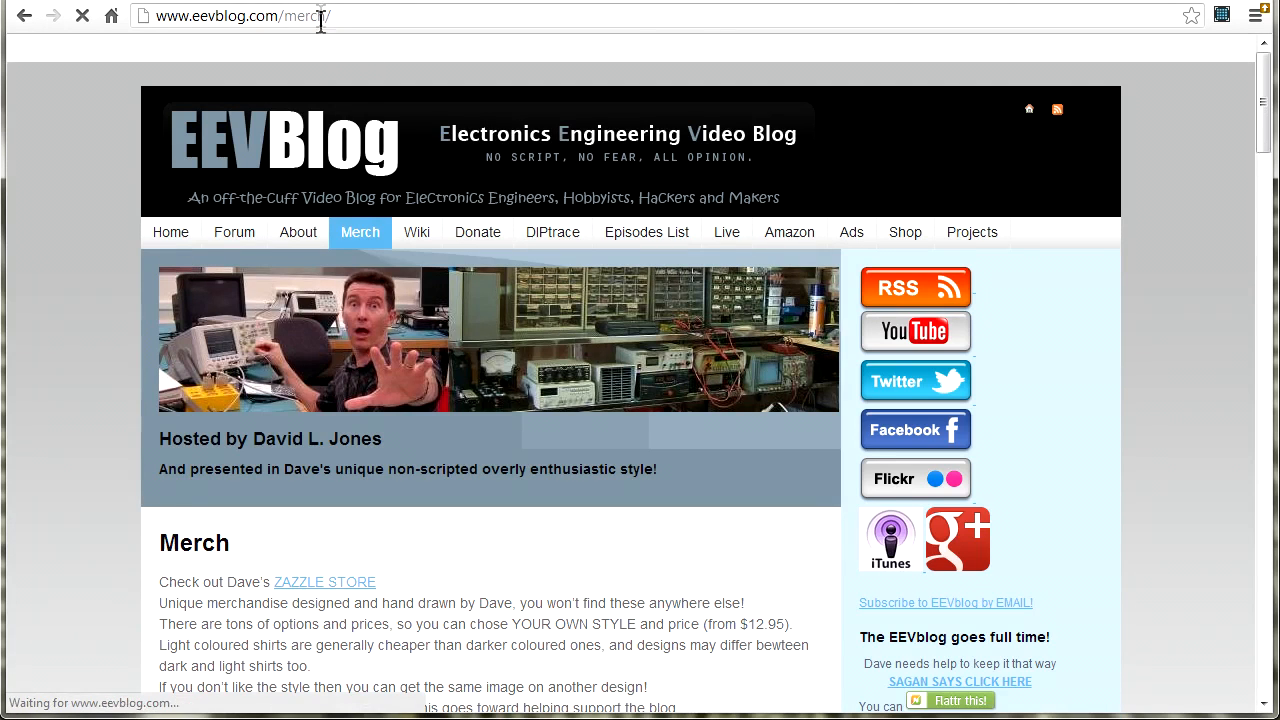
- Select and deselect the Merch page web address while browsing the T-shirt designs
{"action": "left_click", "coordinate": [393, 20]}
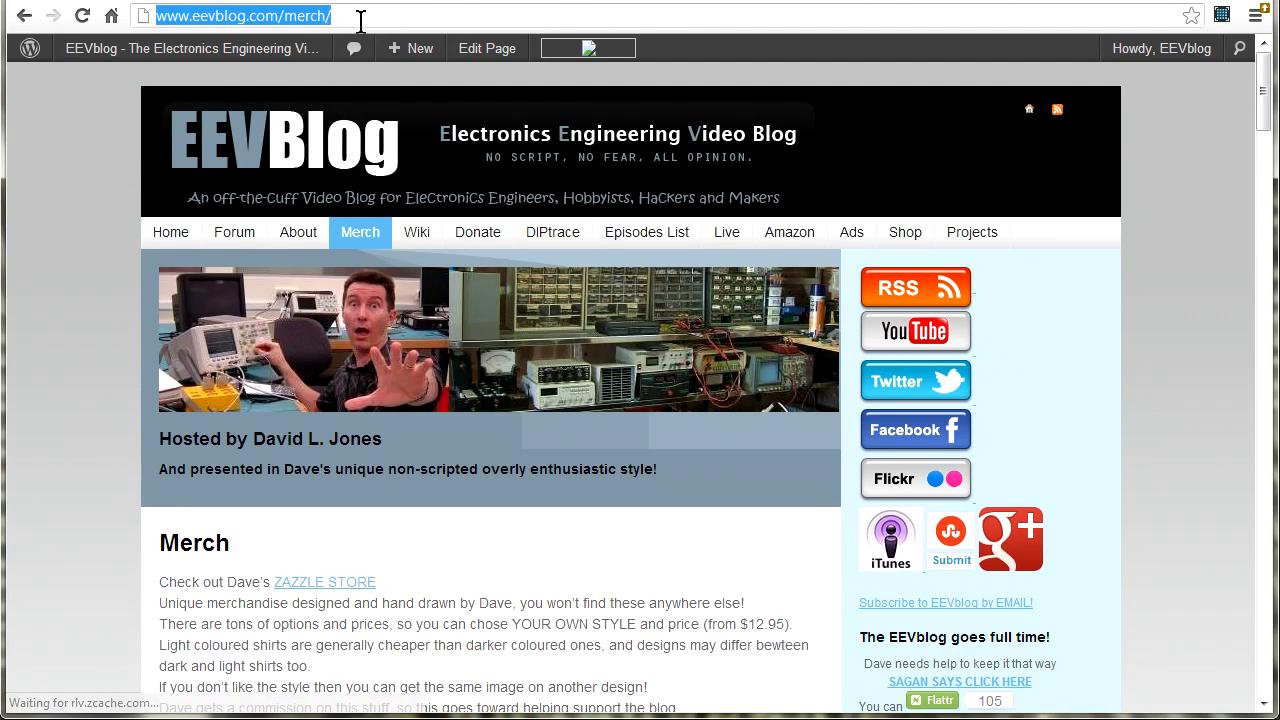
{"action": "left_click", "coordinate": [356, 20]}
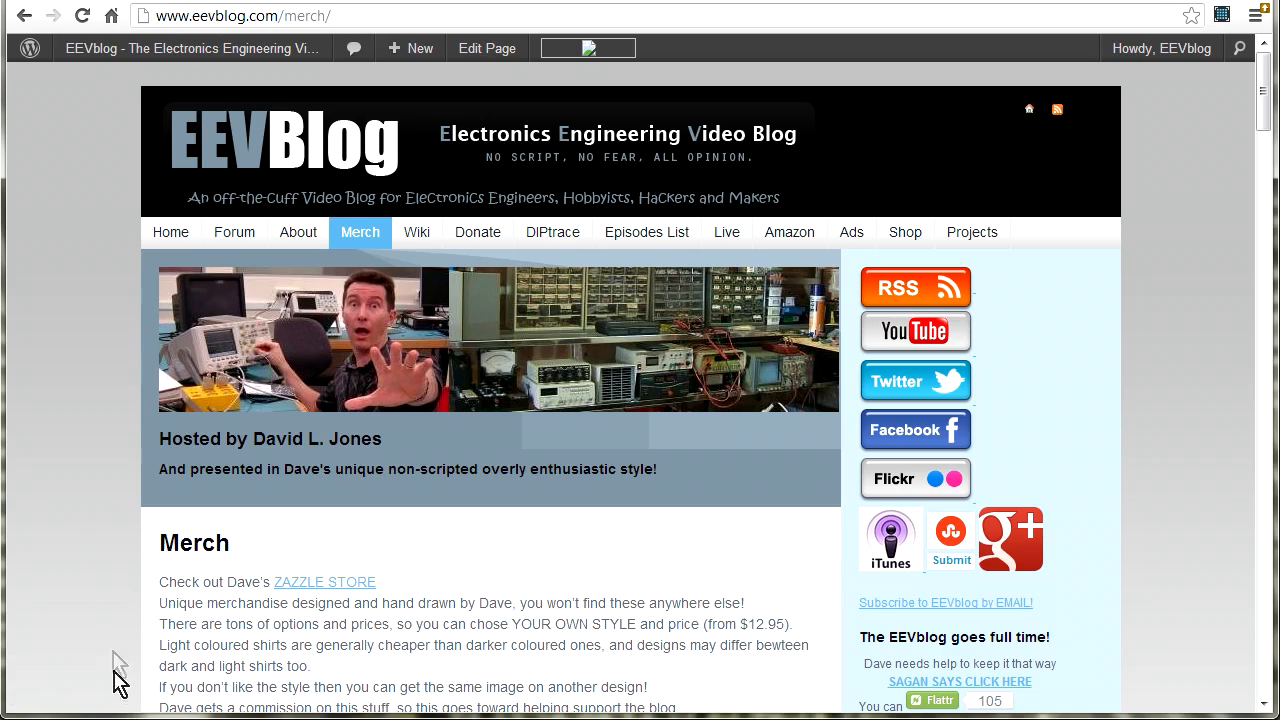
{"action": "scroll", "coordinate": [112, 534], "scroll_direction": "down", "scroll_amount": 4}
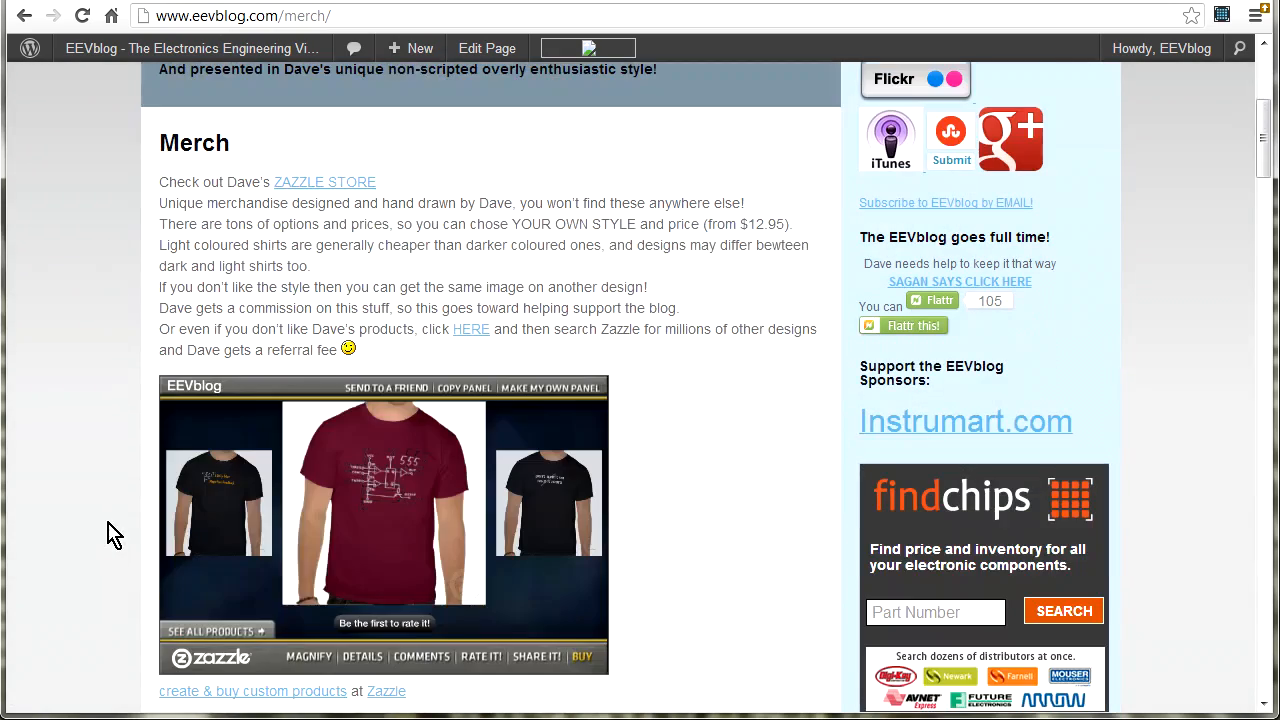
{"action": "scroll", "coordinate": [112, 534], "scroll_direction": "down", "scroll_amount": 2}
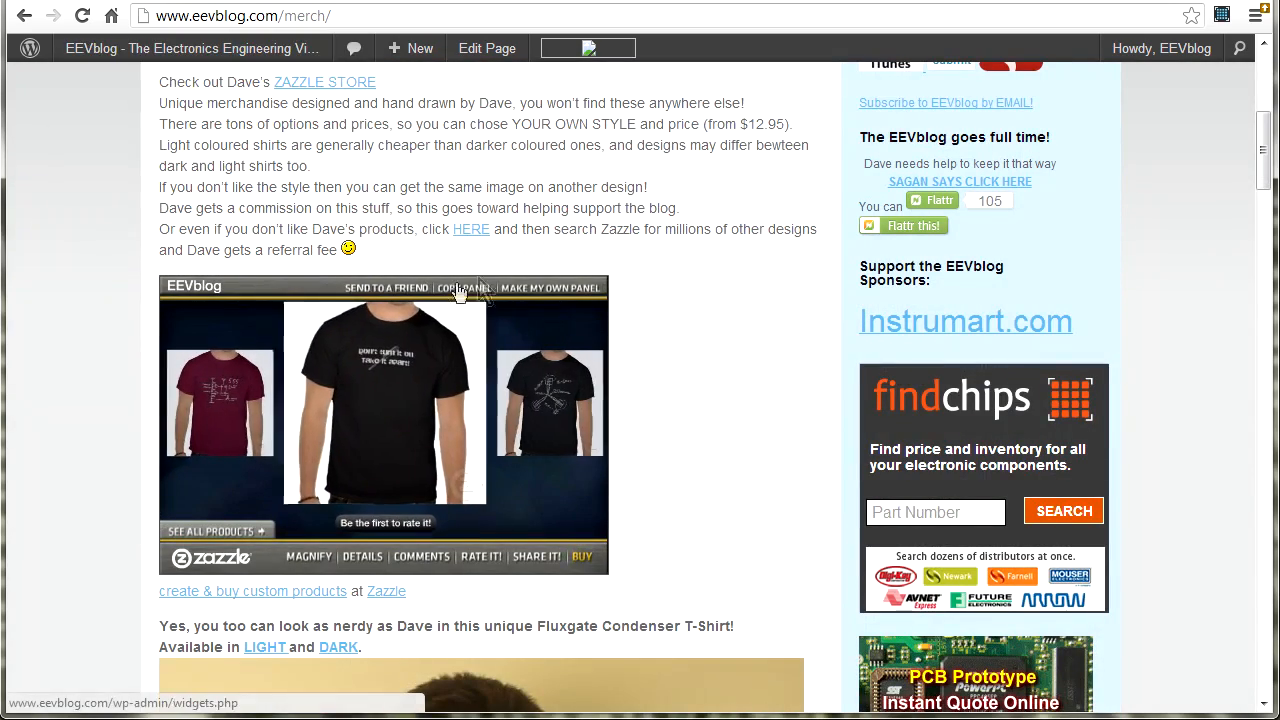
{"action": "scroll", "coordinate": [565, 237], "scroll_direction": "down", "scroll_amount": 1}
{"action": "scroll", "coordinate": [751, 420], "scroll_direction": "down", "scroll_amount": 5}
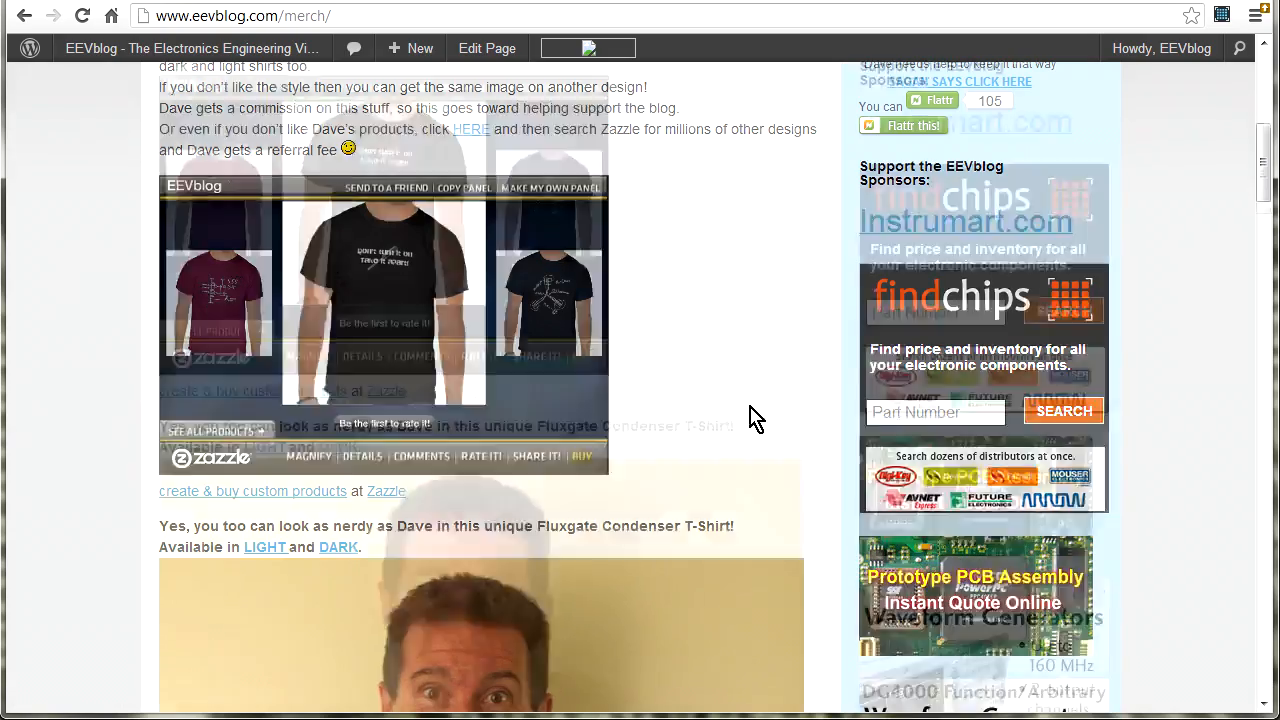
{"action": "scroll", "coordinate": [786, 429], "scroll_direction": "down", "scroll_amount": 4}
{"action": "scroll", "coordinate": [786, 434], "scroll_direction": "down", "scroll_amount": 4}
{"action": "scroll", "coordinate": [786, 434], "scroll_direction": "down", "scroll_amount": 5}
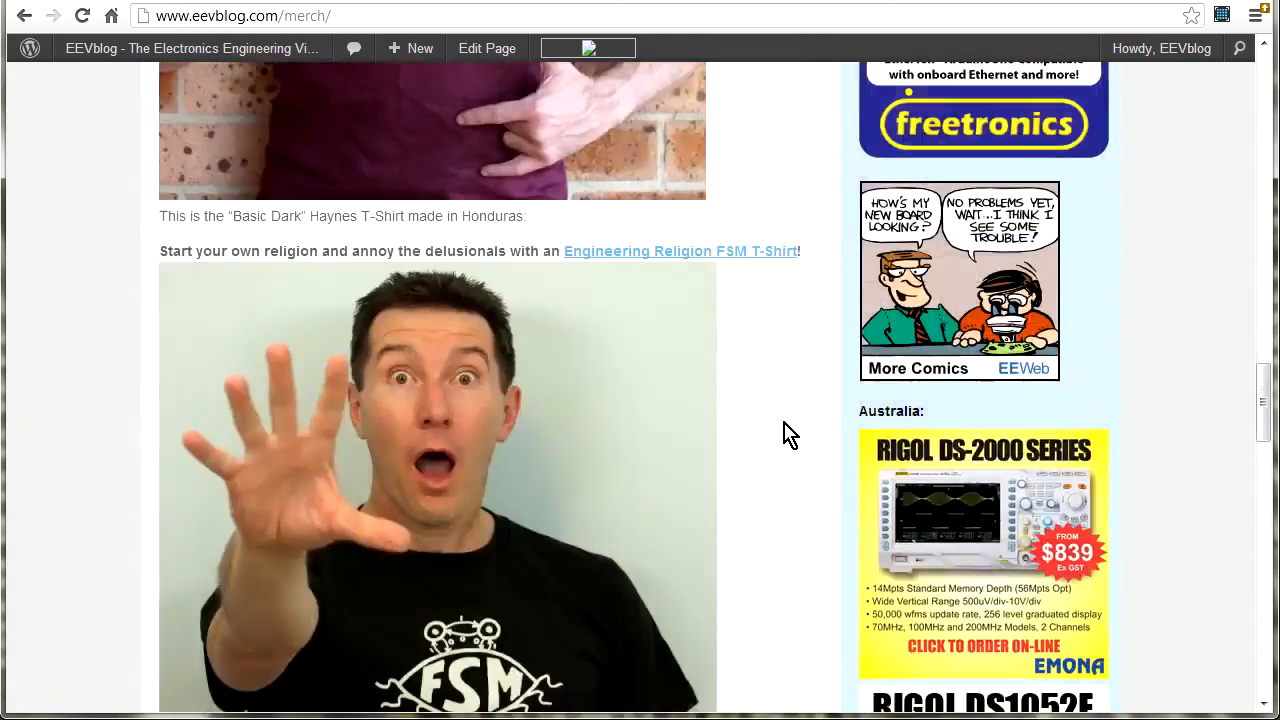
{"action": "scroll", "coordinate": [786, 434], "scroll_direction": "down", "scroll_amount": 4}
{"action": "scroll", "coordinate": [786, 434], "scroll_direction": "down", "scroll_amount": 5}
{"action": "scroll", "coordinate": [417, 328], "scroll_direction": "down", "scroll_amount": 3}
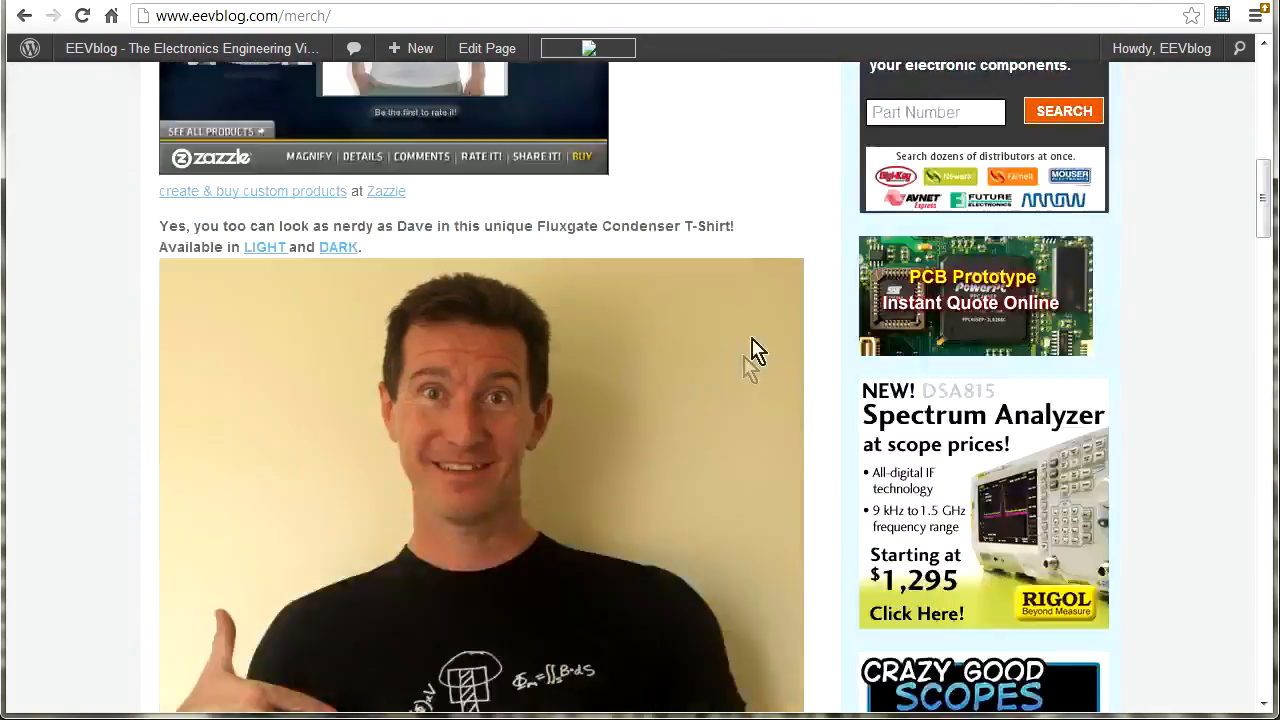
{"action": "scroll", "coordinate": [757, 351], "scroll_direction": "down", "scroll_amount": 1}
{"action": "scroll", "coordinate": [498, 549], "scroll_direction": "down", "scroll_amount": 2}
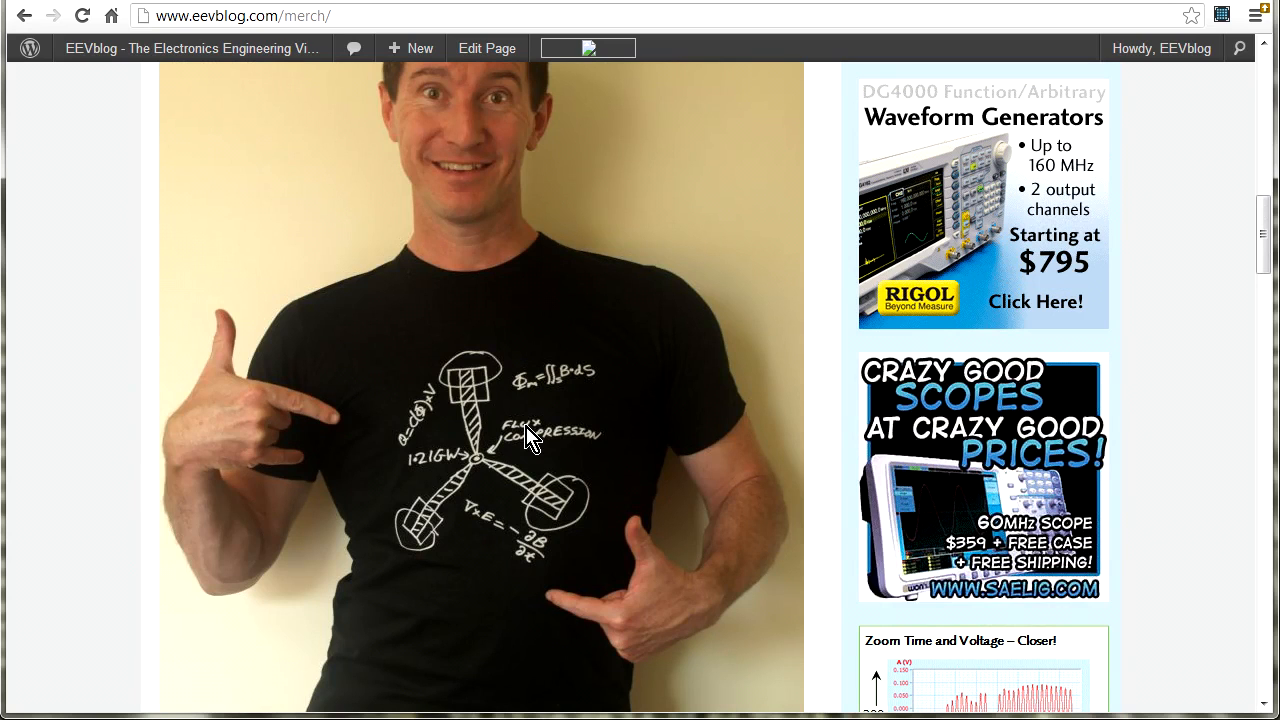
{"action": "scroll", "coordinate": [527, 437], "scroll_direction": "up", "scroll_amount": 3}
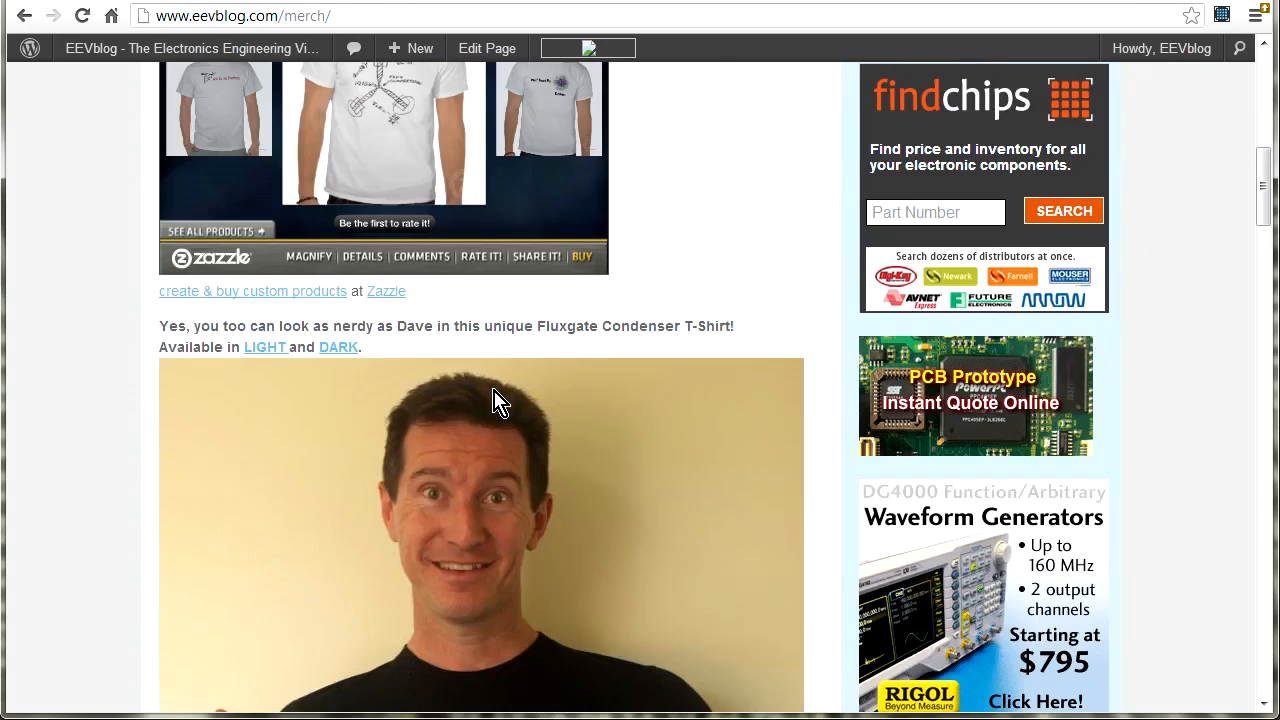
{"action": "scroll", "coordinate": [500, 400], "scroll_direction": "up", "scroll_amount": 1}
{"action": "scroll", "coordinate": [257, 214], "scroll_direction": "up", "scroll_amount": 2}
{"action": "scroll", "coordinate": [112, 240], "scroll_direction": "up", "scroll_amount": 4}
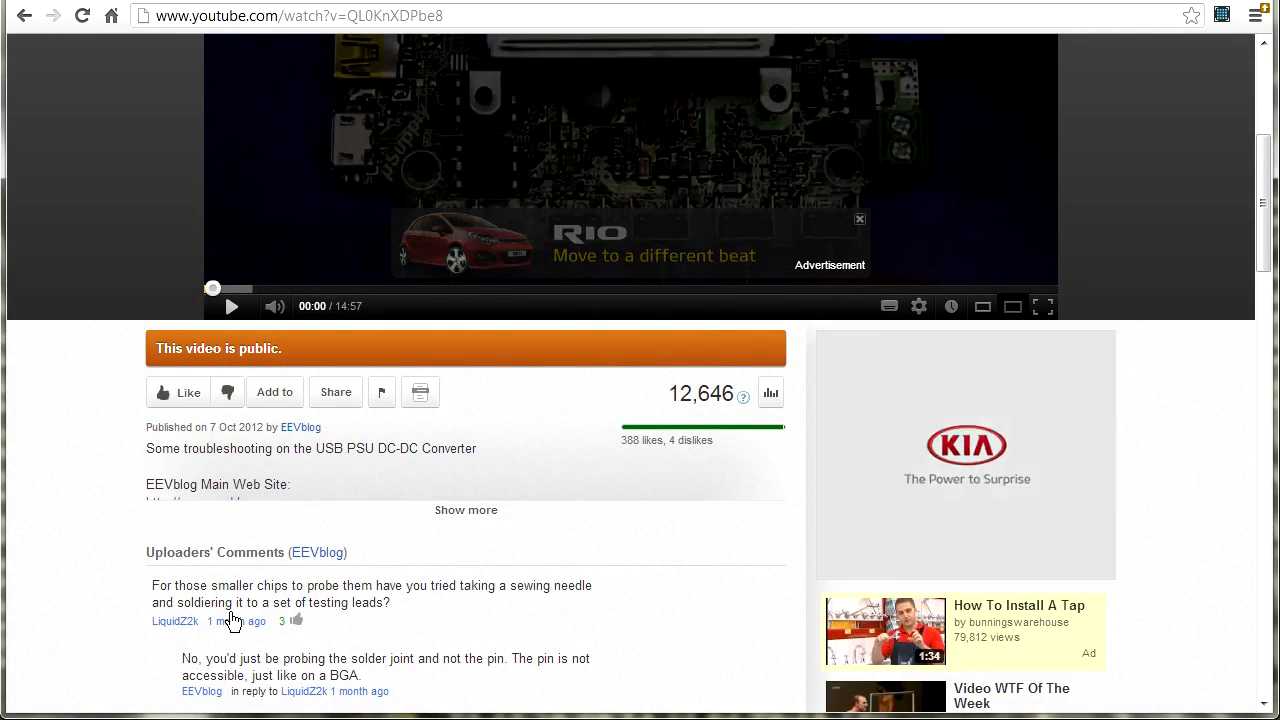
{"action": "scroll", "coordinate": [232, 621], "scroll_direction": "up", "scroll_amount": 2}
{"action": "scroll", "coordinate": [232, 621], "scroll_direction": "up", "scroll_amount": 1}
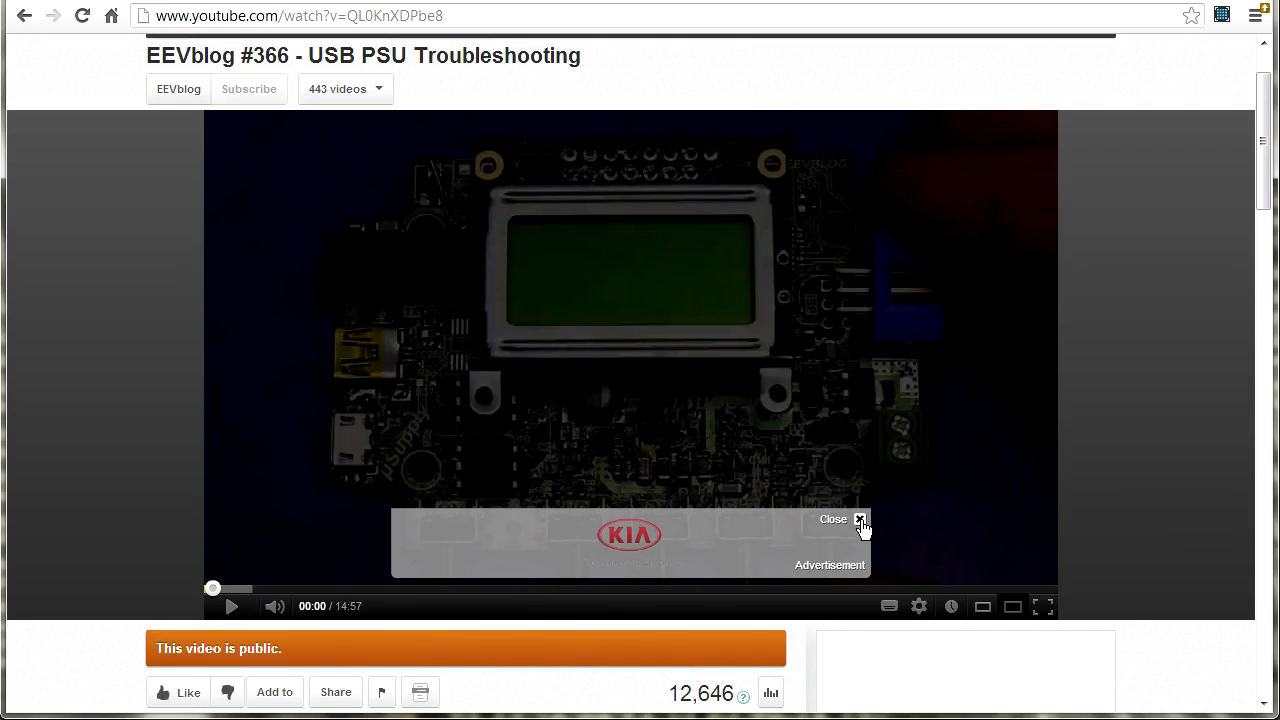
- Close the KIA advertisement over the video and go back to eevblog.com/merch/
{"action": "left_click", "coordinate": [860, 520]}
{"action": "scroll", "coordinate": [1070, 540], "scroll_direction": "down", "scroll_amount": 4}
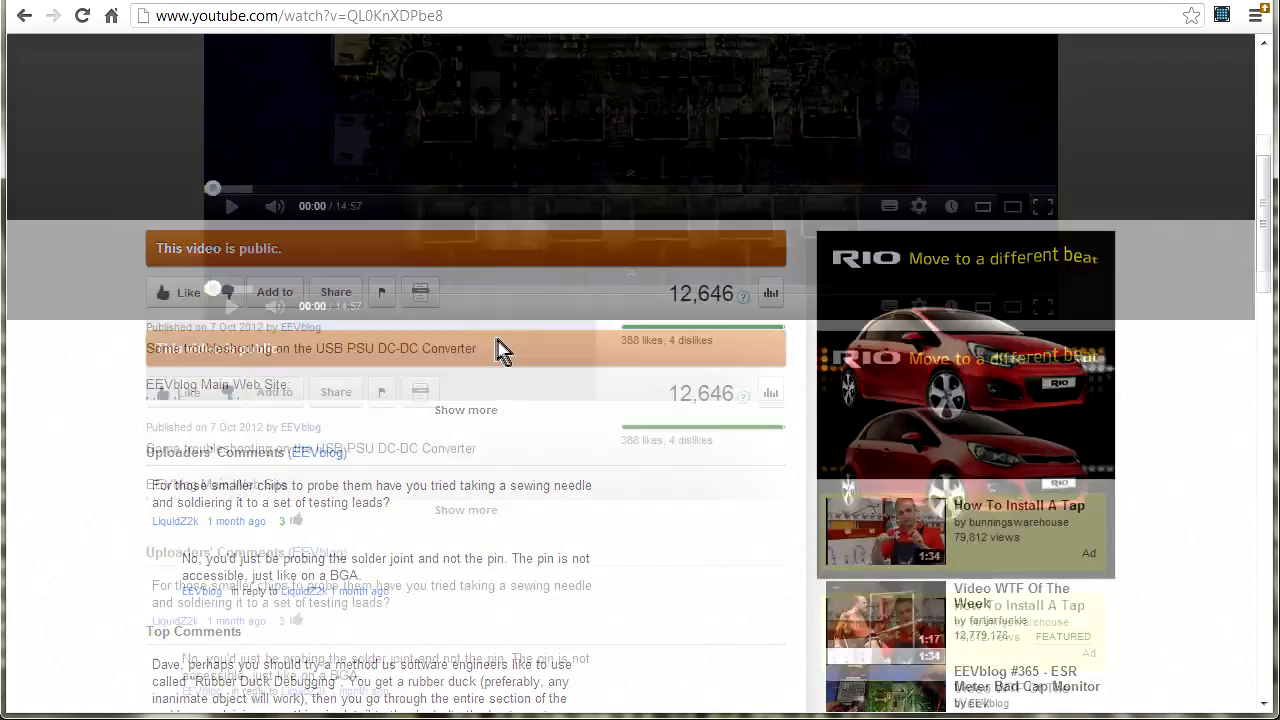
{"action": "scroll", "coordinate": [505, 345], "scroll_direction": "up", "scroll_amount": 3}
{"action": "scroll", "coordinate": [520, 320], "scroll_direction": "up", "scroll_amount": 2}
{"action": "scroll", "coordinate": [697, 362], "scroll_direction": "down", "scroll_amount": 3}
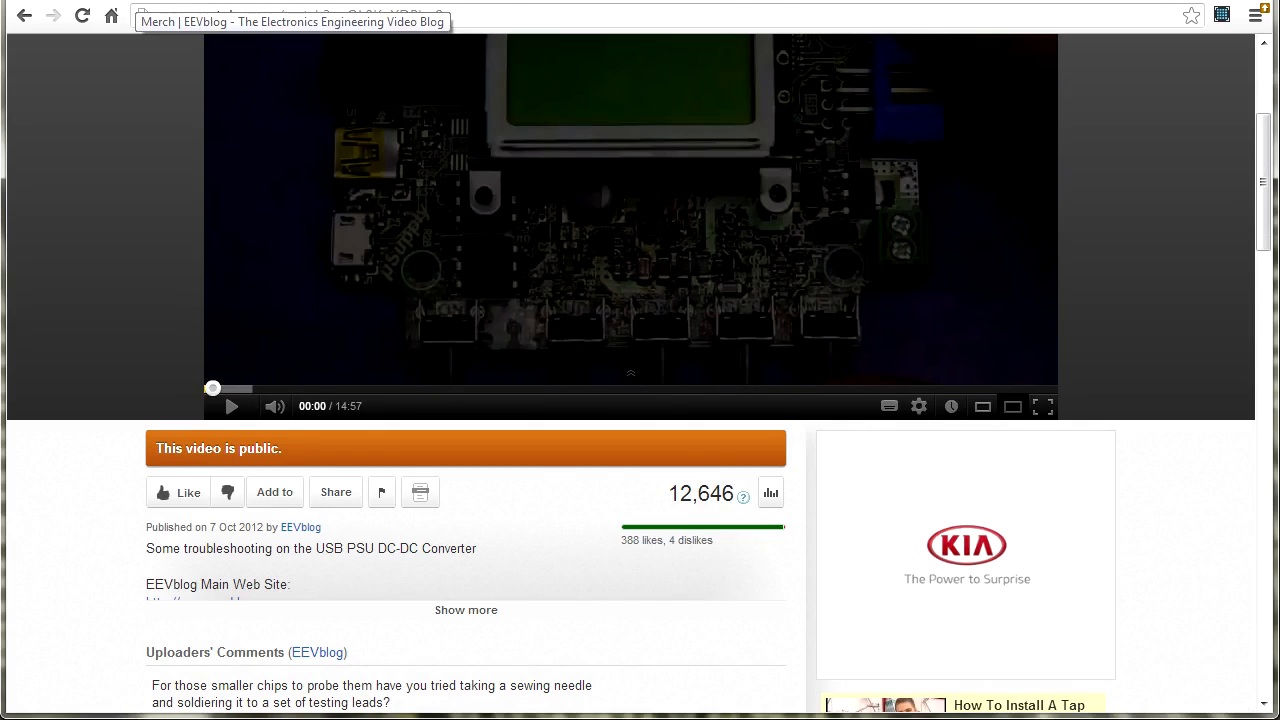
{"action": "left_click", "coordinate": [110, 16]}
{"action": "scroll", "coordinate": [834, 294], "scroll_direction": "down", "scroll_amount": 2}
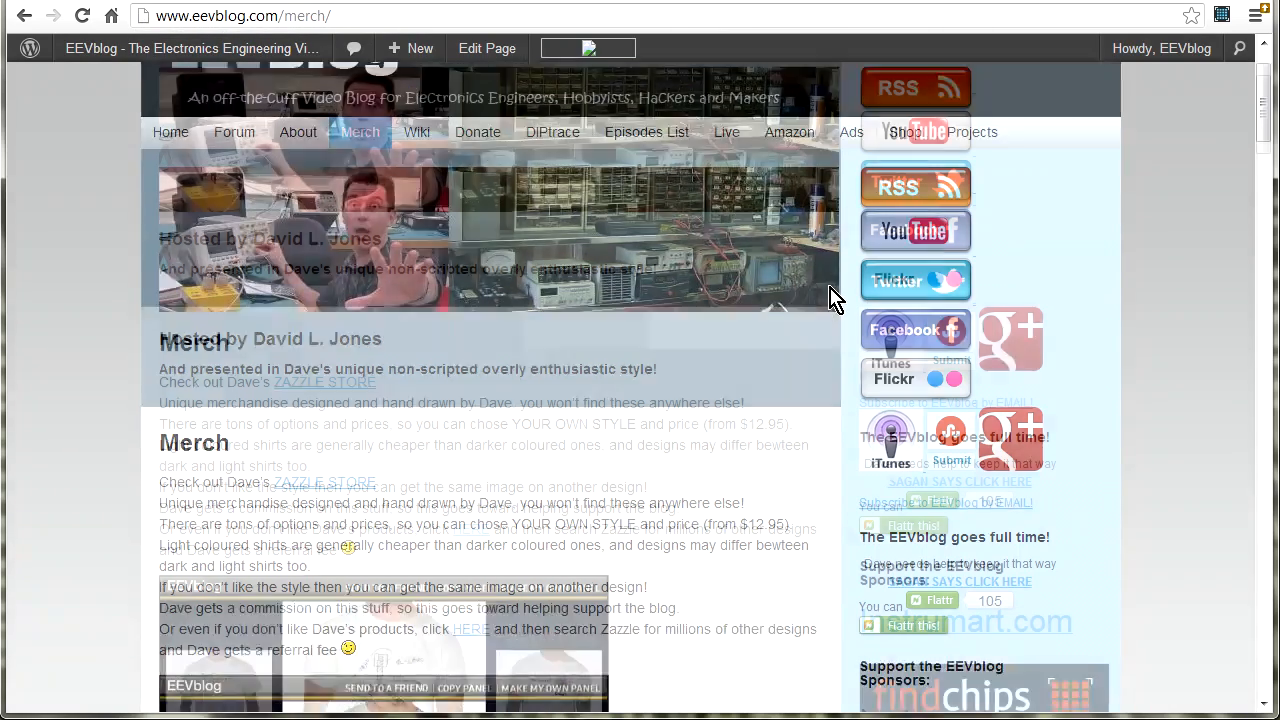
{"action": "scroll", "coordinate": [834, 294], "scroll_direction": "down", "scroll_amount": 1}
{"action": "scroll", "coordinate": [834, 294], "scroll_direction": "down", "scroll_amount": 2}
{"action": "scroll", "coordinate": [905, 318], "scroll_direction": "down", "scroll_amount": 2}
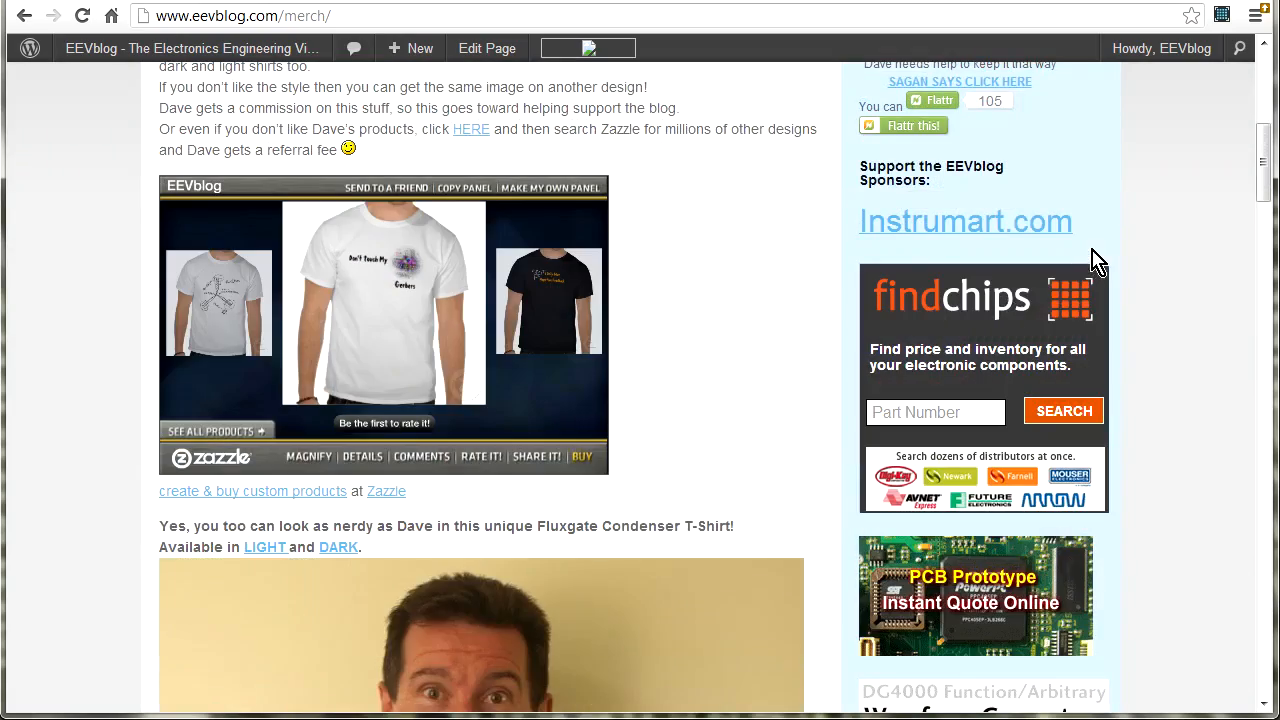
{"action": "scroll", "coordinate": [1091, 266], "scroll_direction": "down", "scroll_amount": 3}
{"action": "scroll", "coordinate": [1160, 245], "scroll_direction": "up", "scroll_amount": 4}
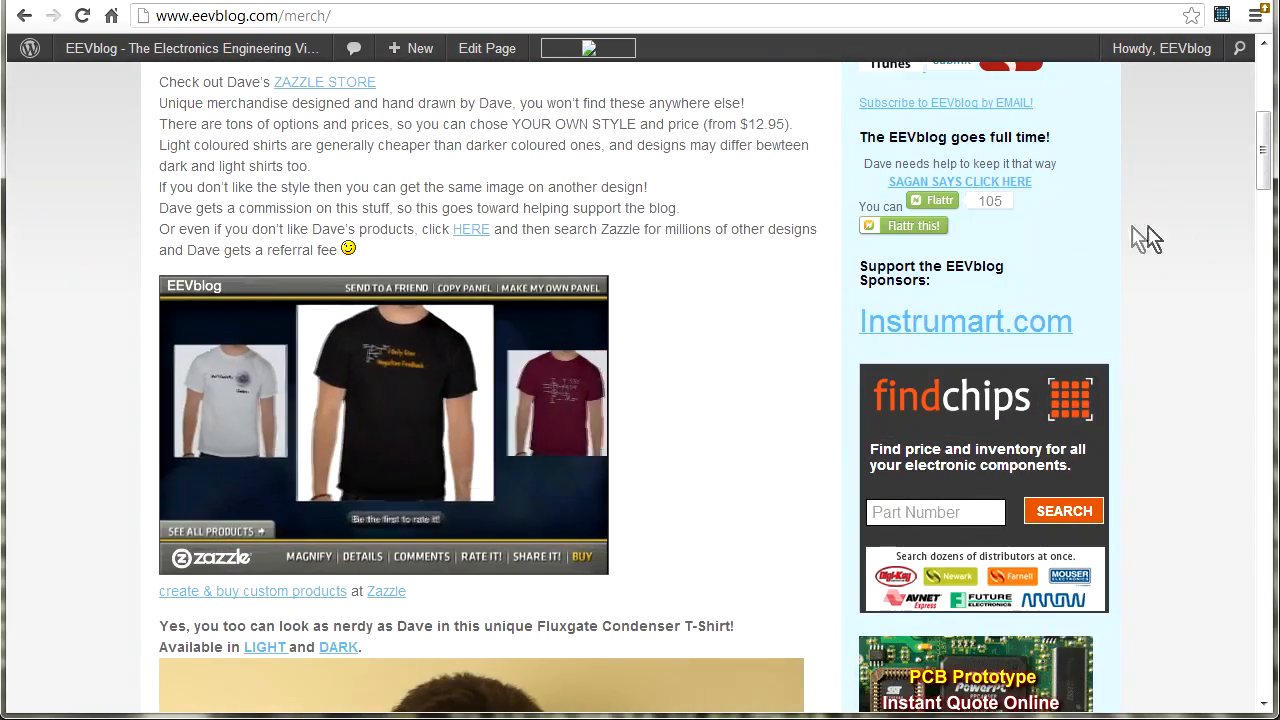
{"action": "scroll", "coordinate": [1131, 477], "scroll_direction": "down", "scroll_amount": 3}
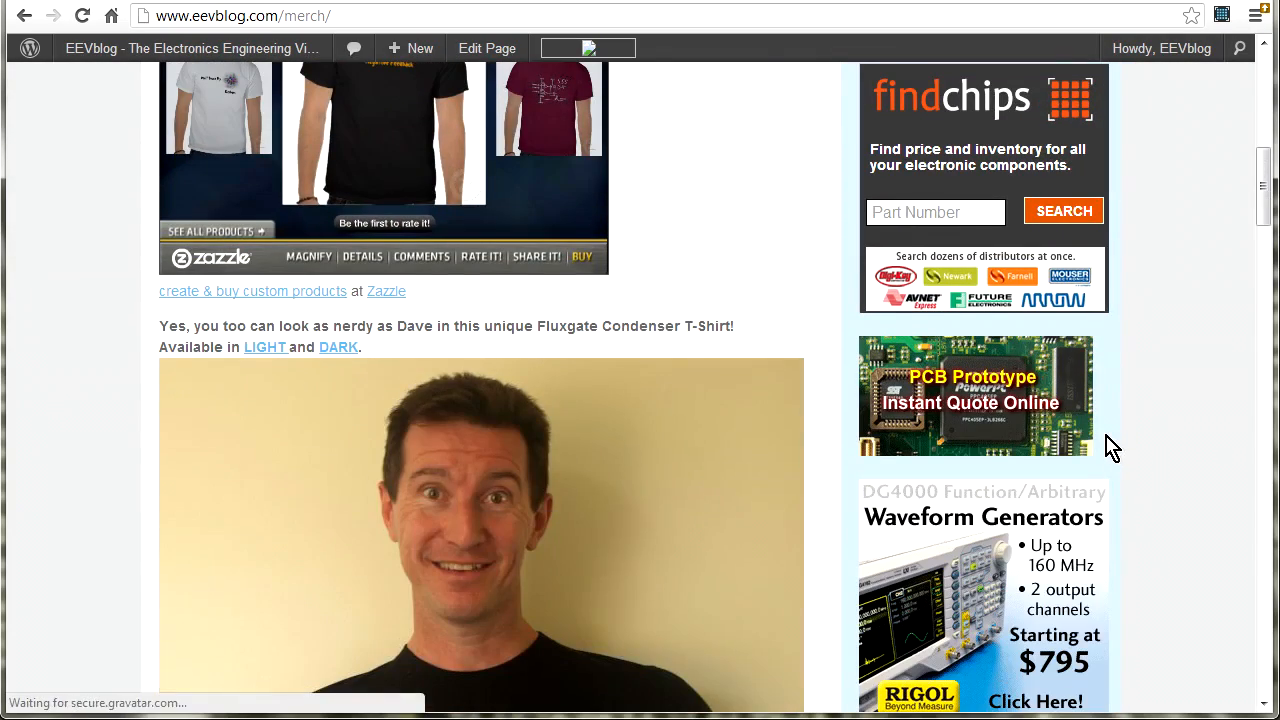
{"action": "scroll", "coordinate": [1105, 405], "scroll_direction": "up", "scroll_amount": 2}
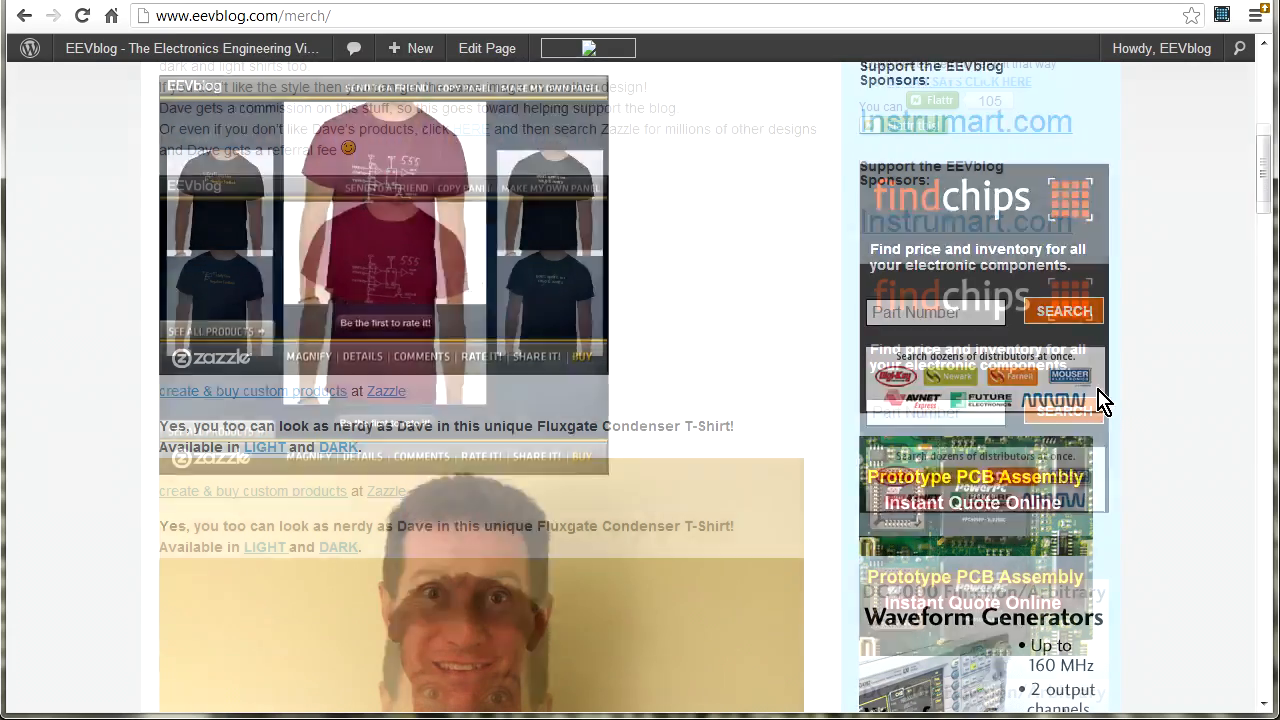
{"action": "scroll", "coordinate": [1025, 215], "scroll_direction": "up", "scroll_amount": 2}
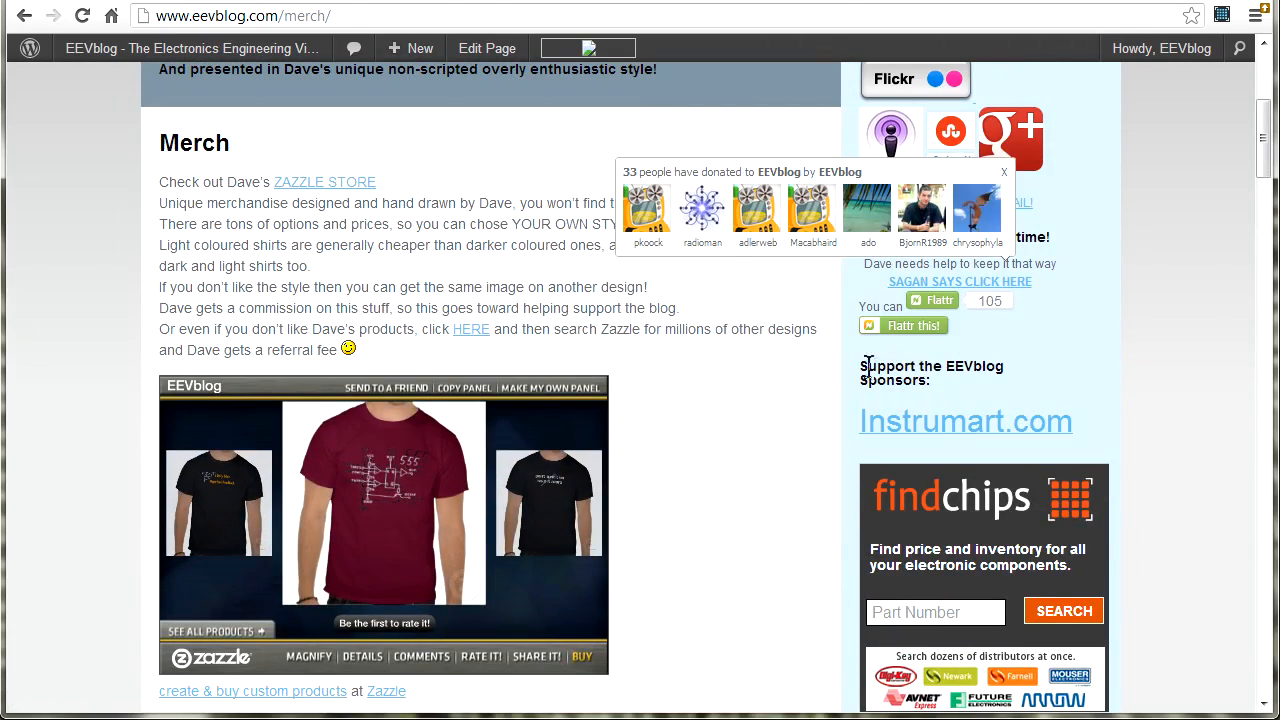
- Highlight the sponsors heading text on the Merch page before heading to the Amazon store
{"action": "left_click_drag", "start_coordinate": [867, 366], "coordinate": [988, 378]}
{"action": "scroll", "coordinate": [1137, 471], "scroll_direction": "down", "scroll_amount": 4}
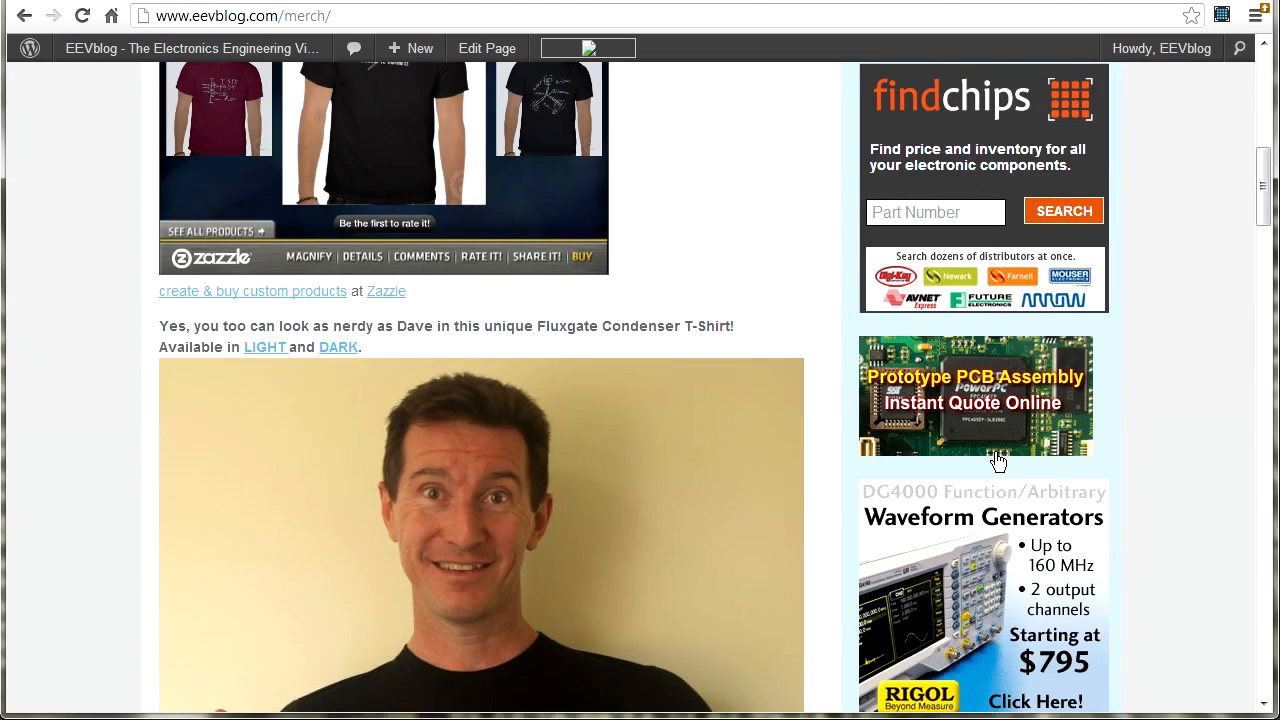
{"action": "scroll", "coordinate": [1028, 570], "scroll_direction": "down", "scroll_amount": 2}
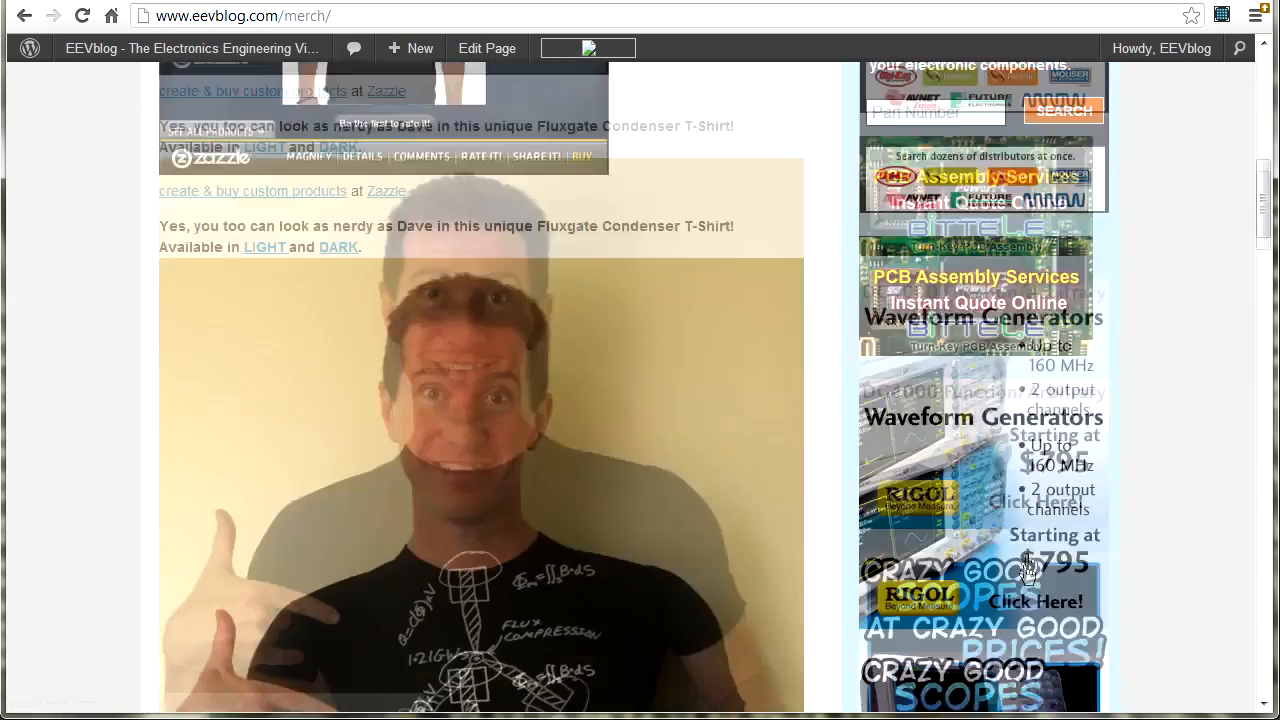
{"action": "scroll", "coordinate": [1030, 515], "scroll_direction": "down", "scroll_amount": 3}
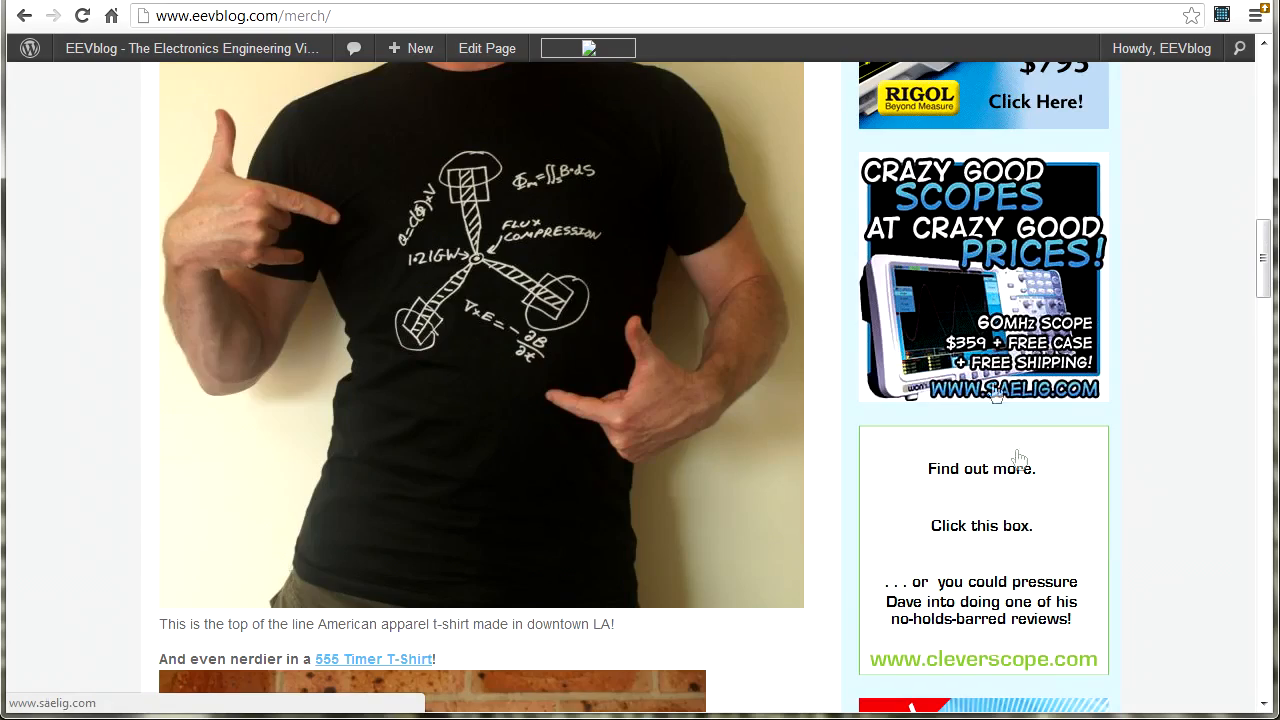
{"action": "scroll", "coordinate": [1019, 459], "scroll_direction": "down", "scroll_amount": 2}
{"action": "scroll", "coordinate": [1006, 509], "scroll_direction": "down", "scroll_amount": 3}
{"action": "scroll", "coordinate": [994, 443], "scroll_direction": "down", "scroll_amount": 1}
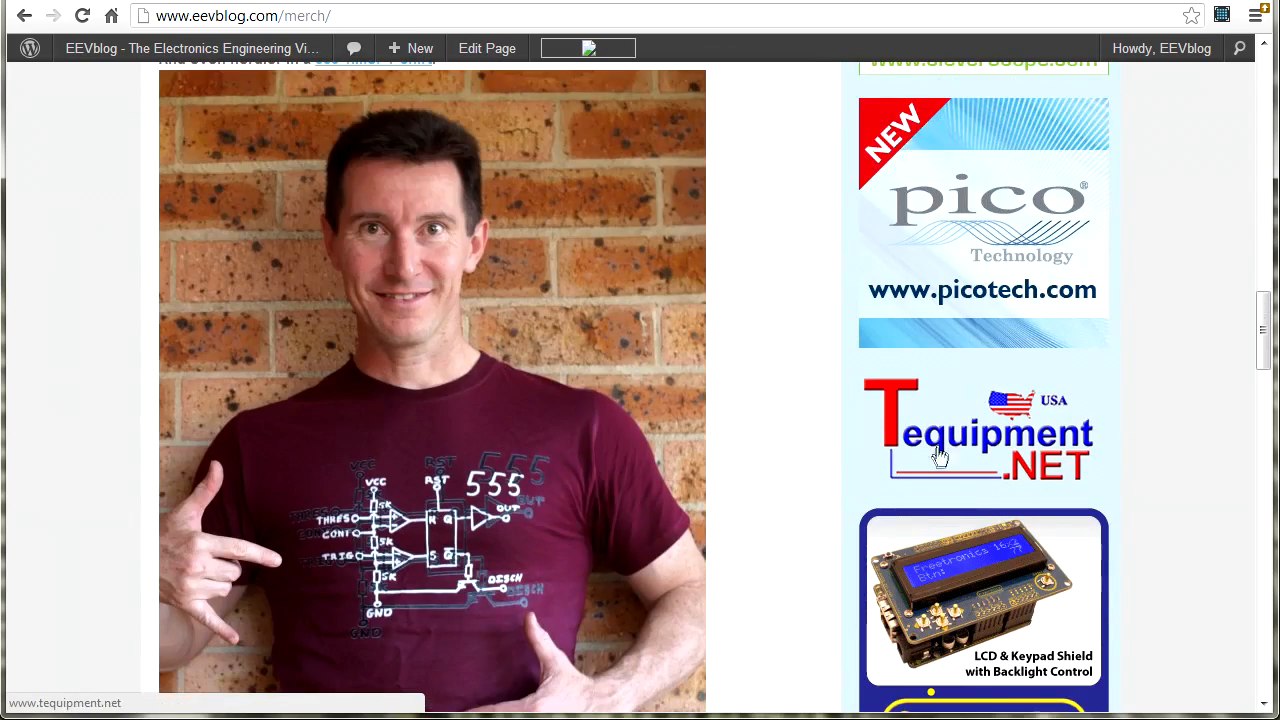
{"action": "scroll", "coordinate": [945, 490], "scroll_direction": "down", "scroll_amount": 2}
{"action": "scroll", "coordinate": [962, 465], "scroll_direction": "down", "scroll_amount": 3}
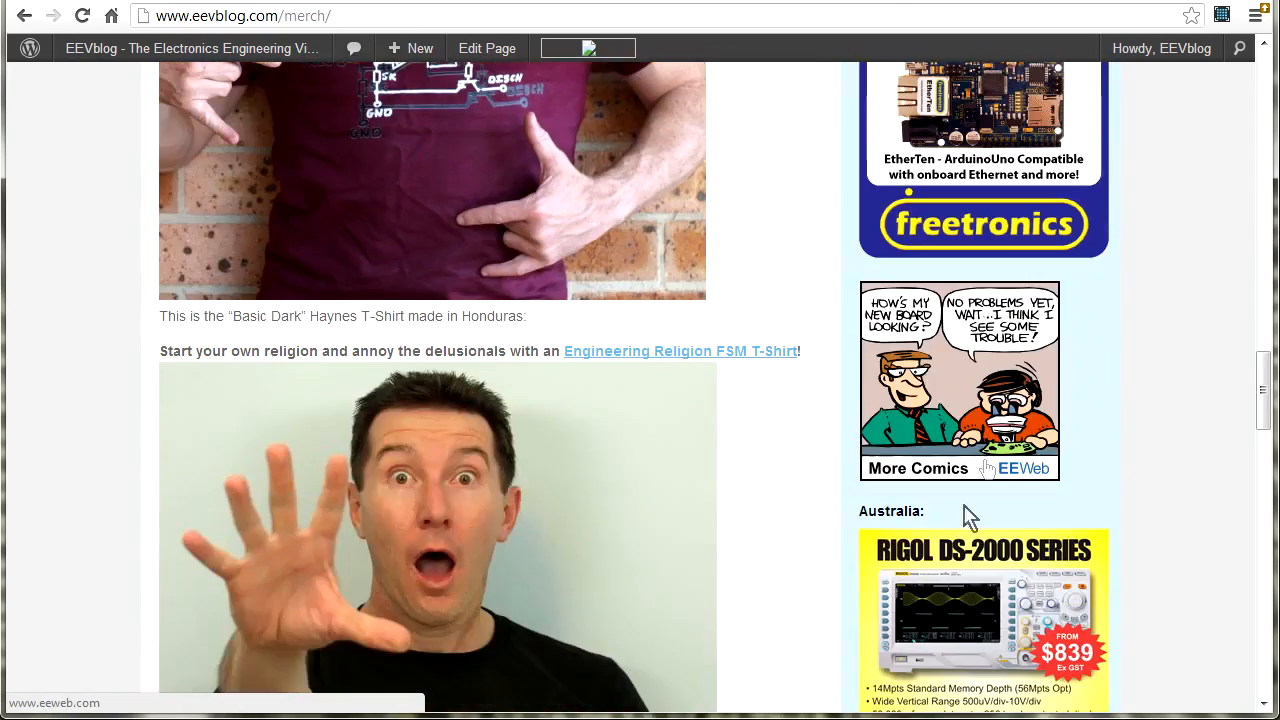
{"action": "scroll", "coordinate": [990, 460], "scroll_direction": "down", "scroll_amount": 2}
{"action": "scroll", "coordinate": [995, 460], "scroll_direction": "down", "scroll_amount": 3}
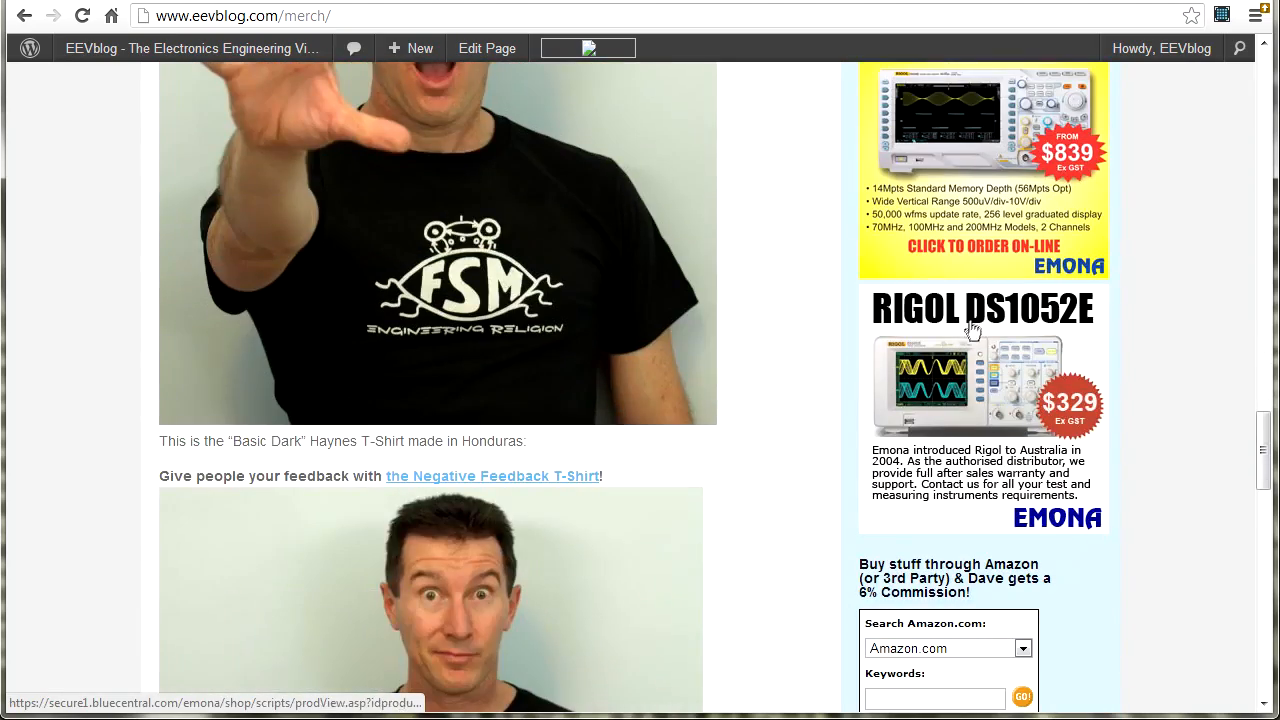
{"action": "scroll", "coordinate": [963, 413], "scroll_direction": "down", "scroll_amount": 3}
{"action": "scroll", "coordinate": [1057, 471], "scroll_direction": "up", "scroll_amount": 3}
{"action": "scroll", "coordinate": [1057, 471], "scroll_direction": "up", "scroll_amount": 4}
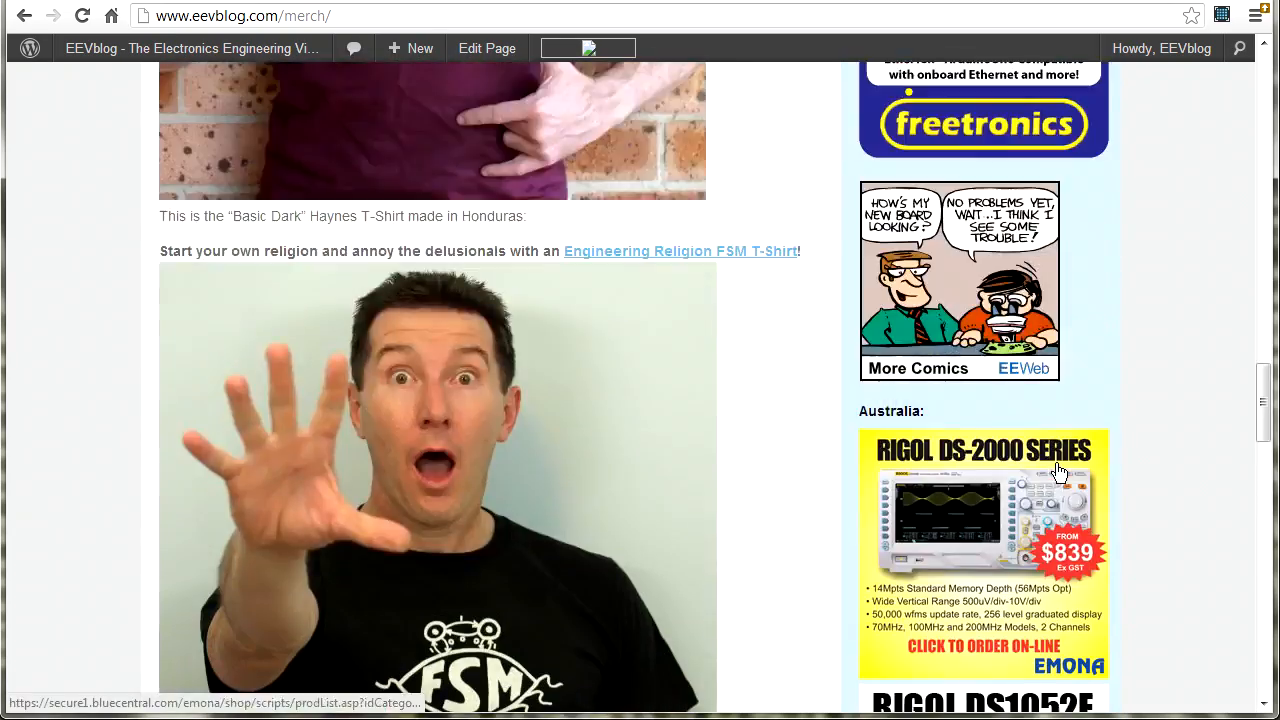
{"action": "scroll", "coordinate": [1060, 477], "scroll_direction": "up", "scroll_amount": 5}
{"action": "scroll", "coordinate": [1062, 477], "scroll_direction": "up", "scroll_amount": 5}
{"action": "scroll", "coordinate": [1062, 477], "scroll_direction": "up", "scroll_amount": 4}
{"action": "scroll", "coordinate": [1062, 477], "scroll_direction": "up", "scroll_amount": 5}
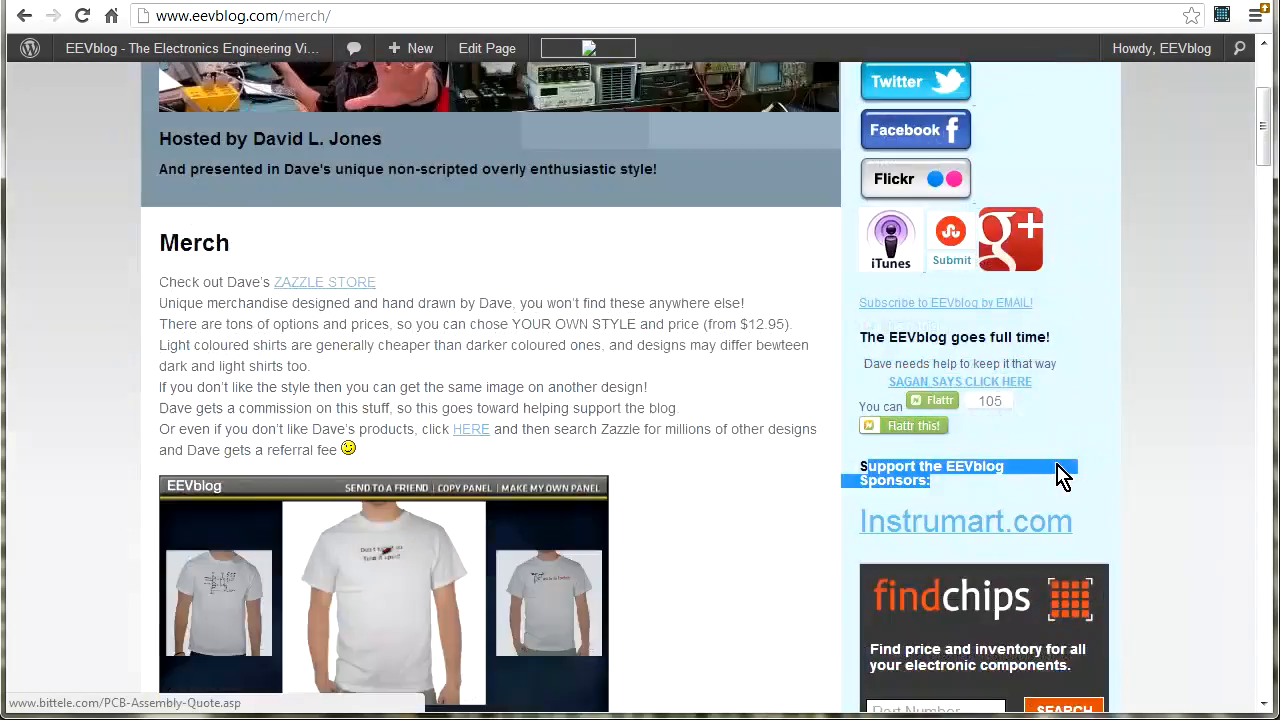
{"action": "scroll", "coordinate": [1062, 477], "scroll_direction": "up", "scroll_amount": 2}
{"action": "scroll", "coordinate": [1168, 375], "scroll_direction": "down", "scroll_amount": 4}
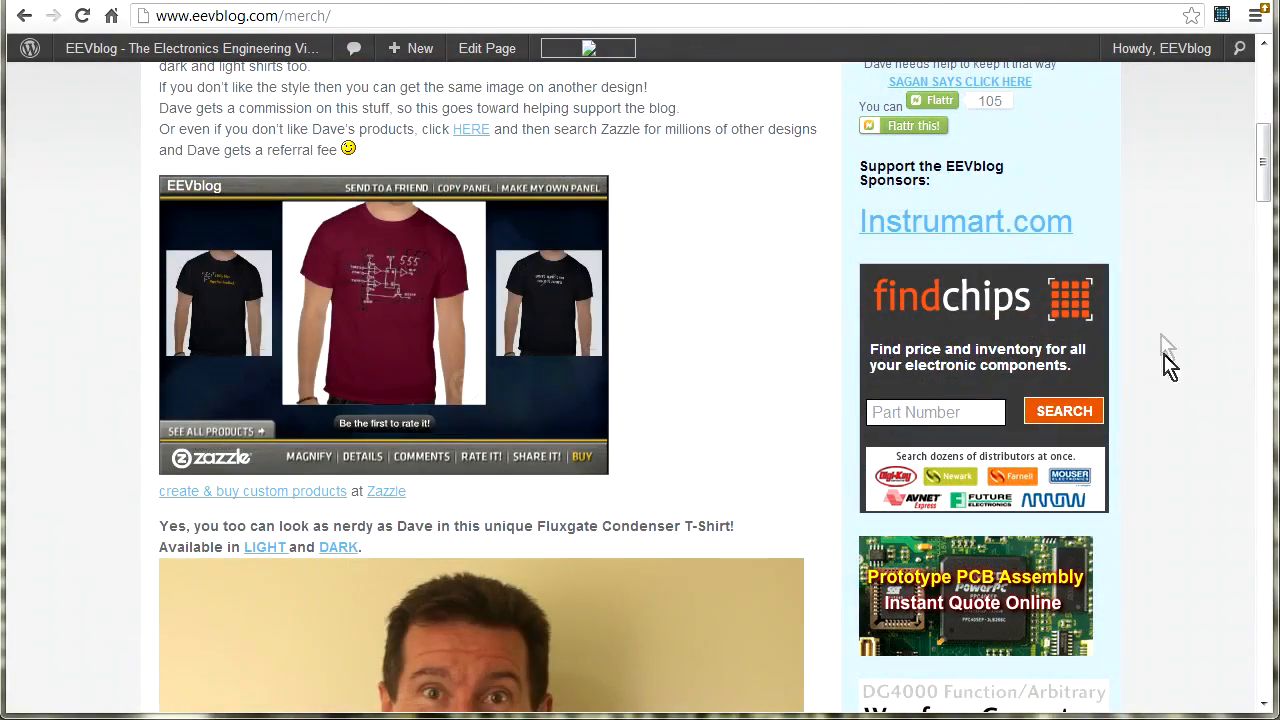
{"action": "scroll", "coordinate": [997, 530], "scroll_direction": "down", "scroll_amount": 2}
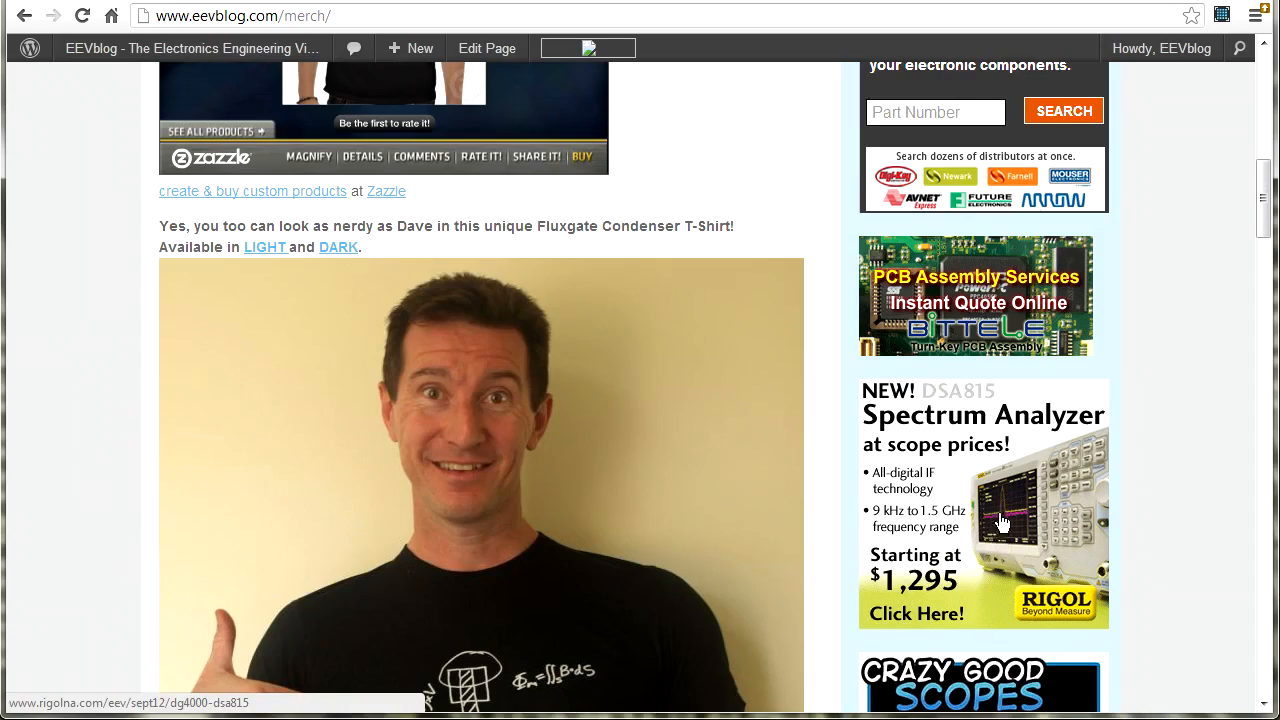
{"action": "scroll", "coordinate": [1003, 530], "scroll_direction": "down", "scroll_amount": 3}
{"action": "scroll", "coordinate": [1004, 540], "scroll_direction": "down", "scroll_amount": 3}
{"action": "scroll", "coordinate": [1005, 548], "scroll_direction": "down", "scroll_amount": 3}
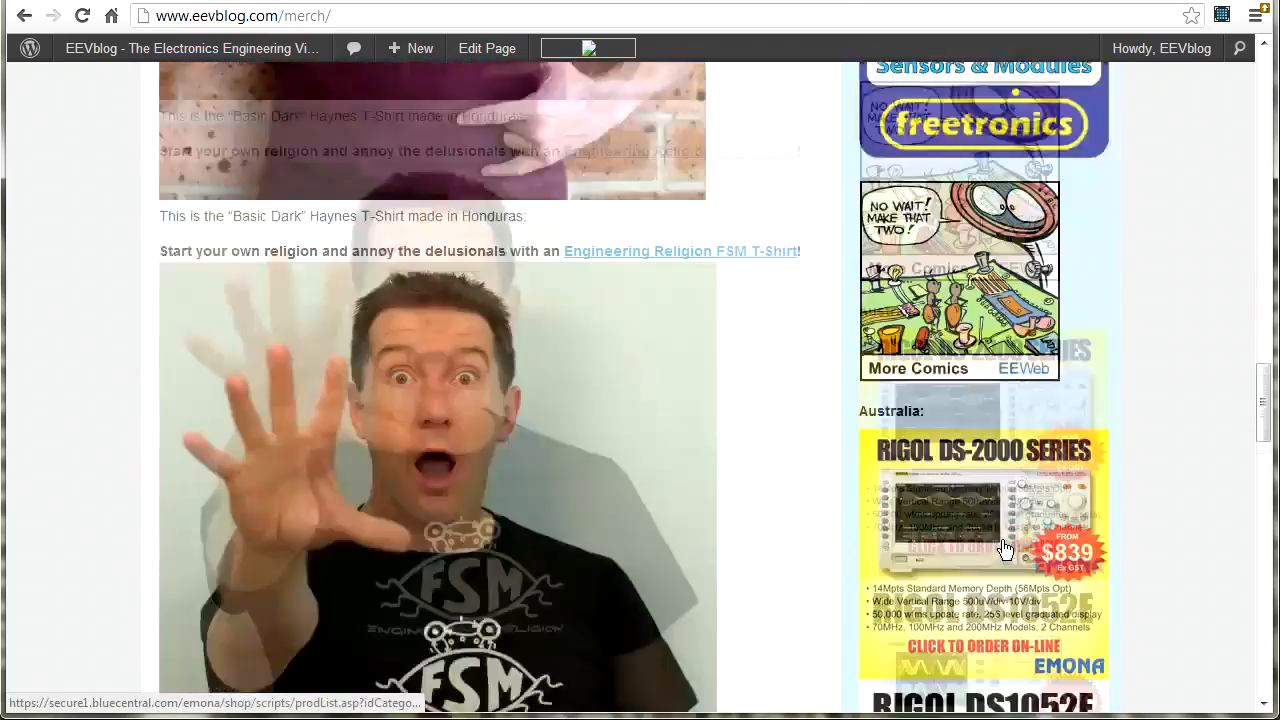
{"action": "scroll", "coordinate": [976, 500], "scroll_direction": "down", "scroll_amount": 1}
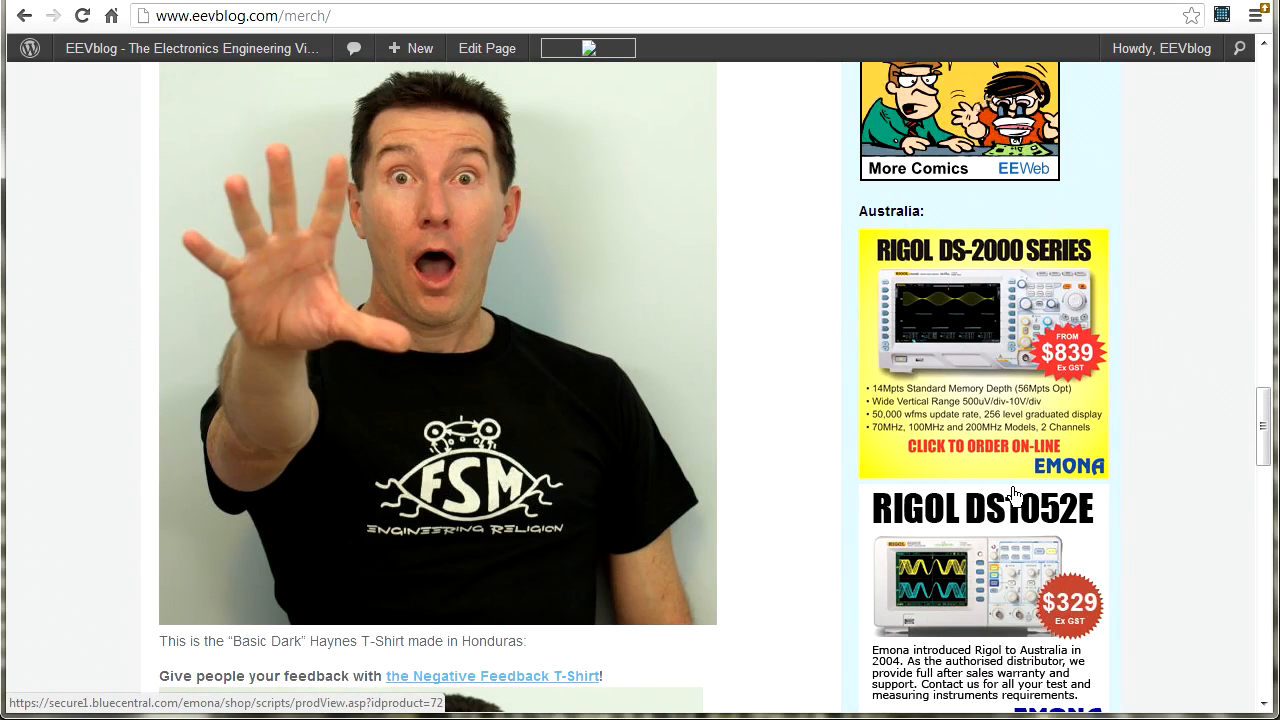
{"action": "scroll", "coordinate": [1008, 480], "scroll_direction": "down", "scroll_amount": 1}
{"action": "scroll", "coordinate": [1010, 482], "scroll_direction": "down", "scroll_amount": 1}
{"action": "scroll", "coordinate": [1013, 484], "scroll_direction": "down", "scroll_amount": 1}
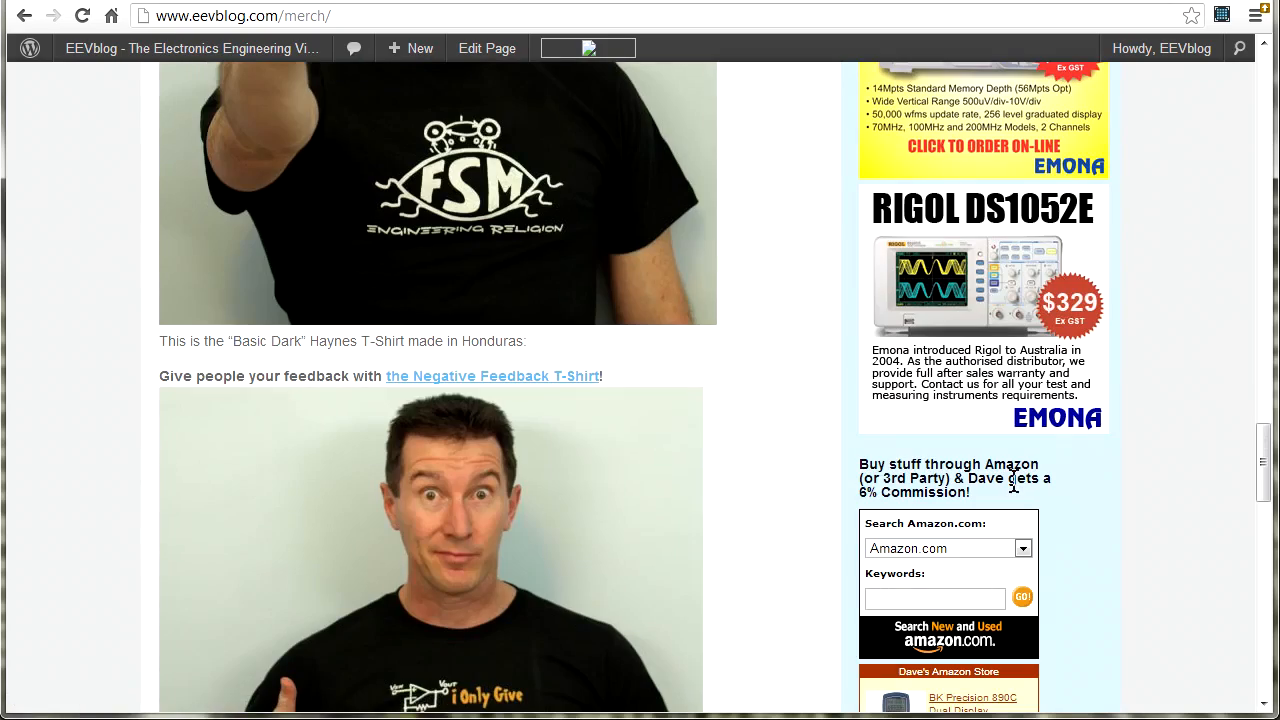
{"action": "scroll", "coordinate": [1000, 475], "scroll_direction": "up", "scroll_amount": 5}
{"action": "scroll", "coordinate": [960, 450], "scroll_direction": "up", "scroll_amount": 5}
{"action": "scroll", "coordinate": [920, 430], "scroll_direction": "up", "scroll_amount": 5}
{"action": "scroll", "coordinate": [918, 430], "scroll_direction": "up", "scroll_amount": 10}
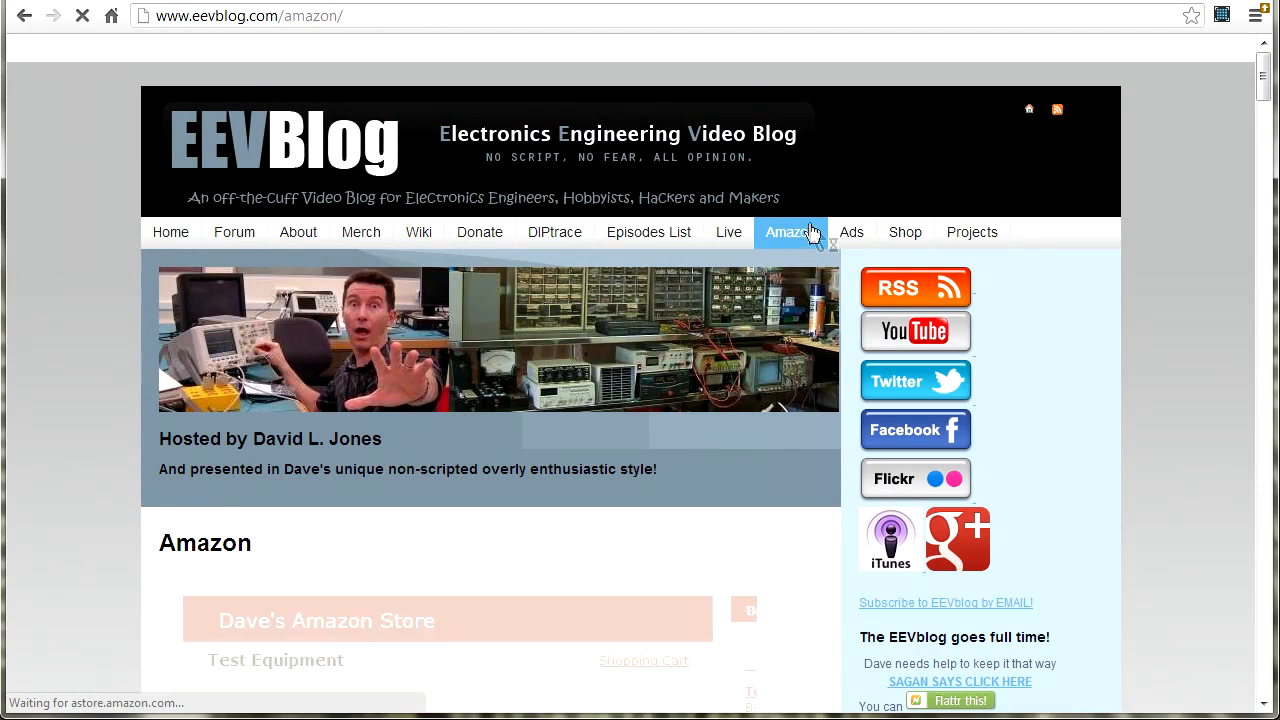
{"action": "scroll", "coordinate": [91, 531], "scroll_direction": "down", "scroll_amount": 4}
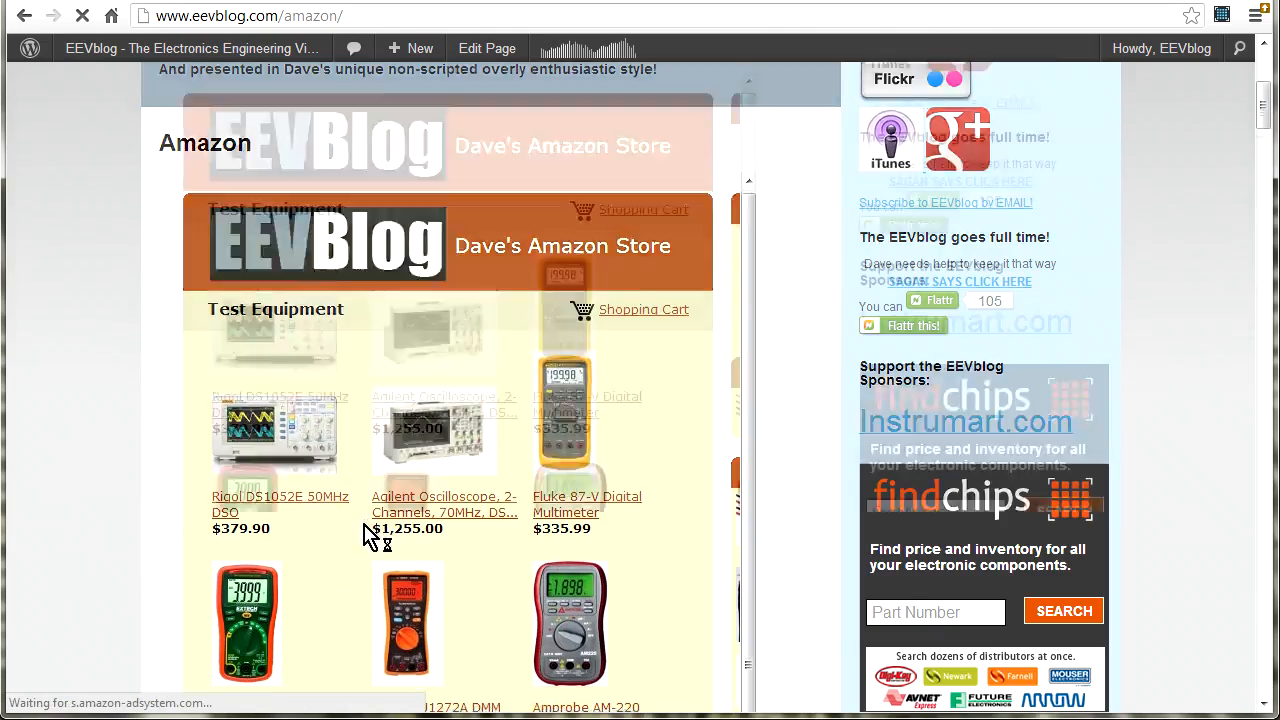
{"action": "scroll", "coordinate": [366, 525], "scroll_direction": "down", "scroll_amount": 3}
{"action": "scroll", "coordinate": [360, 525], "scroll_direction": "down", "scroll_amount": 5}
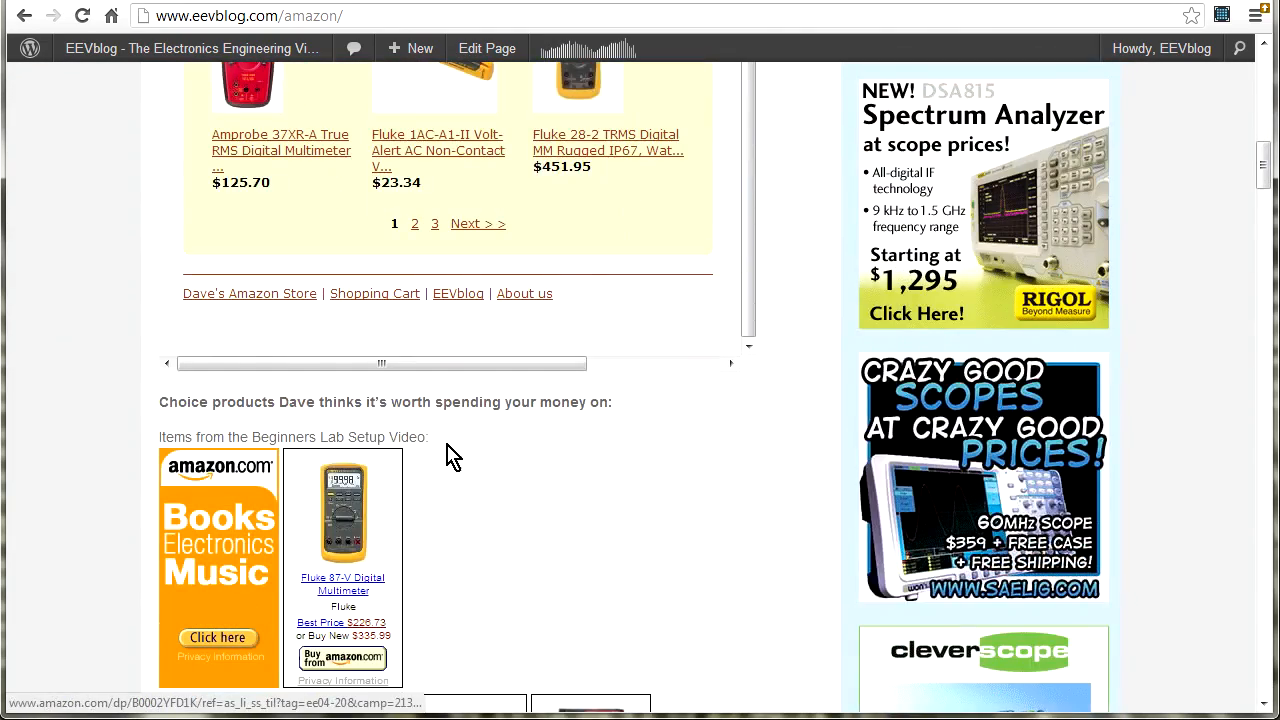
{"action": "scroll", "coordinate": [450, 457], "scroll_direction": "down", "scroll_amount": 2}
{"action": "scroll", "coordinate": [450, 457], "scroll_direction": "down", "scroll_amount": 2}
{"action": "scroll", "coordinate": [450, 455], "scroll_direction": "down", "scroll_amount": 3}
{"action": "scroll", "coordinate": [449, 452], "scroll_direction": "down", "scroll_amount": 4}
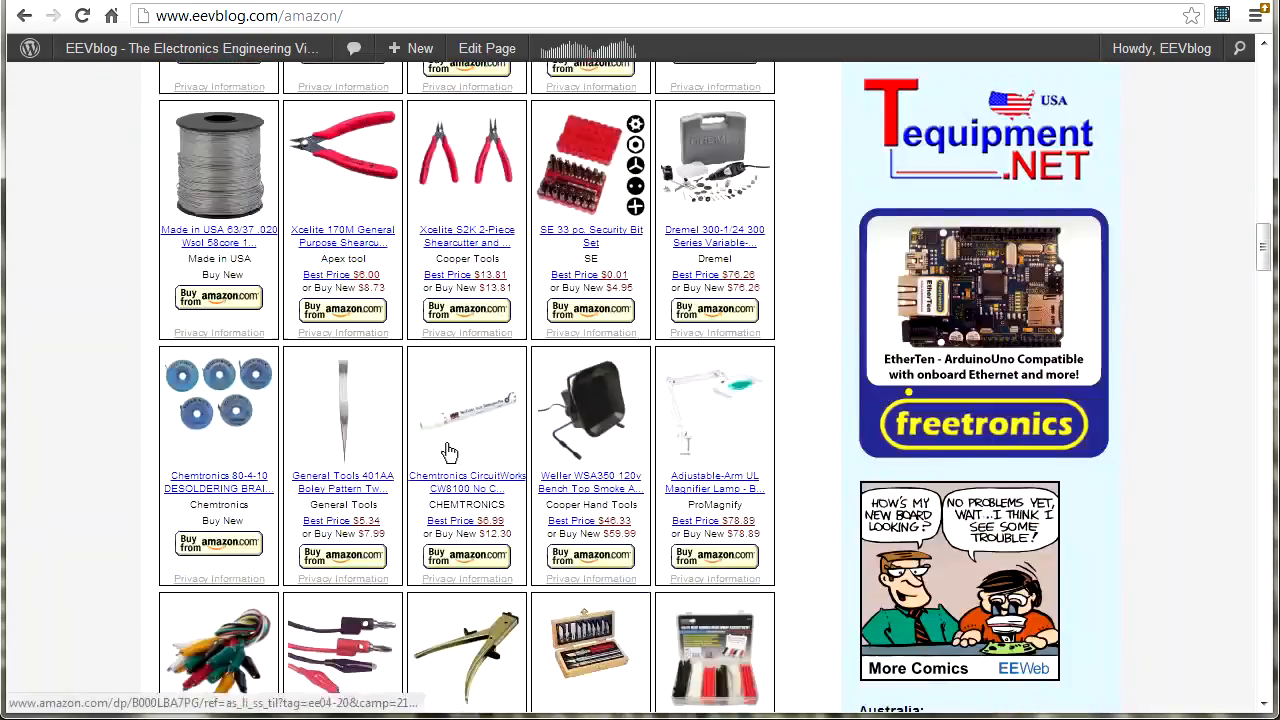
{"action": "scroll", "coordinate": [600, 470], "scroll_direction": "down", "scroll_amount": 5}
{"action": "scroll", "coordinate": [770, 510], "scroll_direction": "down", "scroll_amount": 4}
{"action": "scroll", "coordinate": [950, 450], "scroll_direction": "up", "scroll_amount": 2}
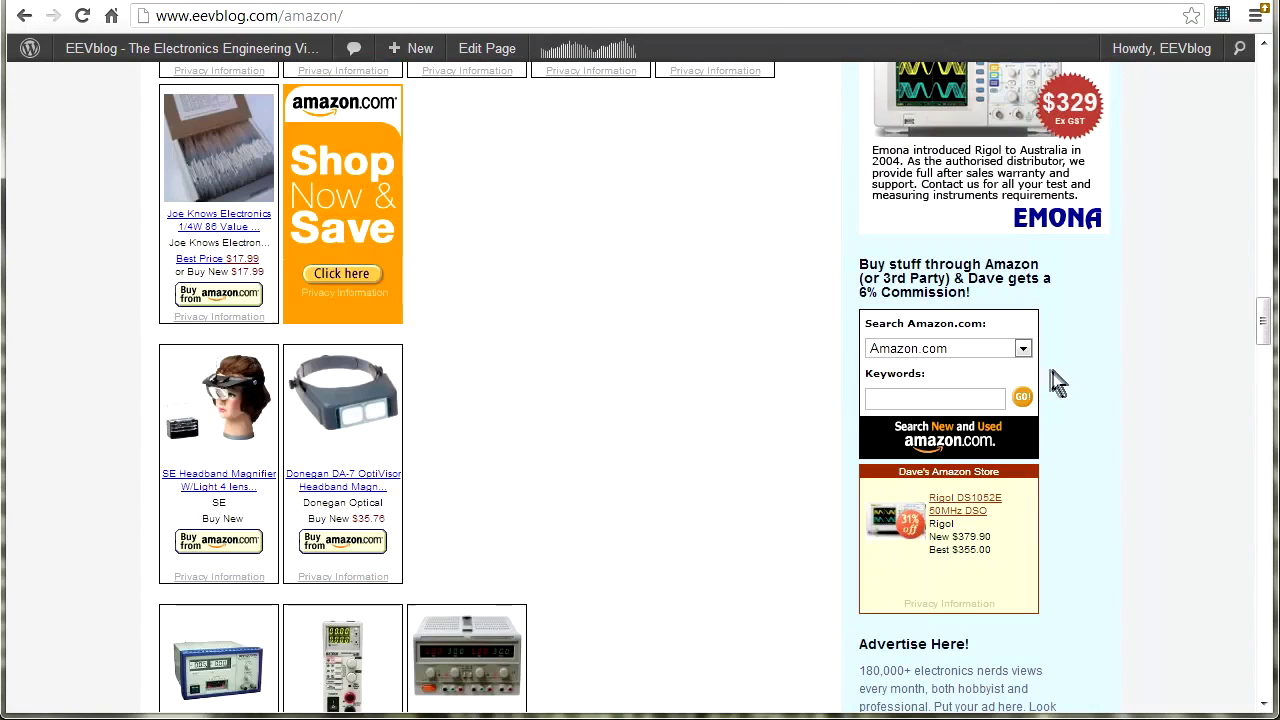
{"action": "left_click", "coordinate": [946, 396]}
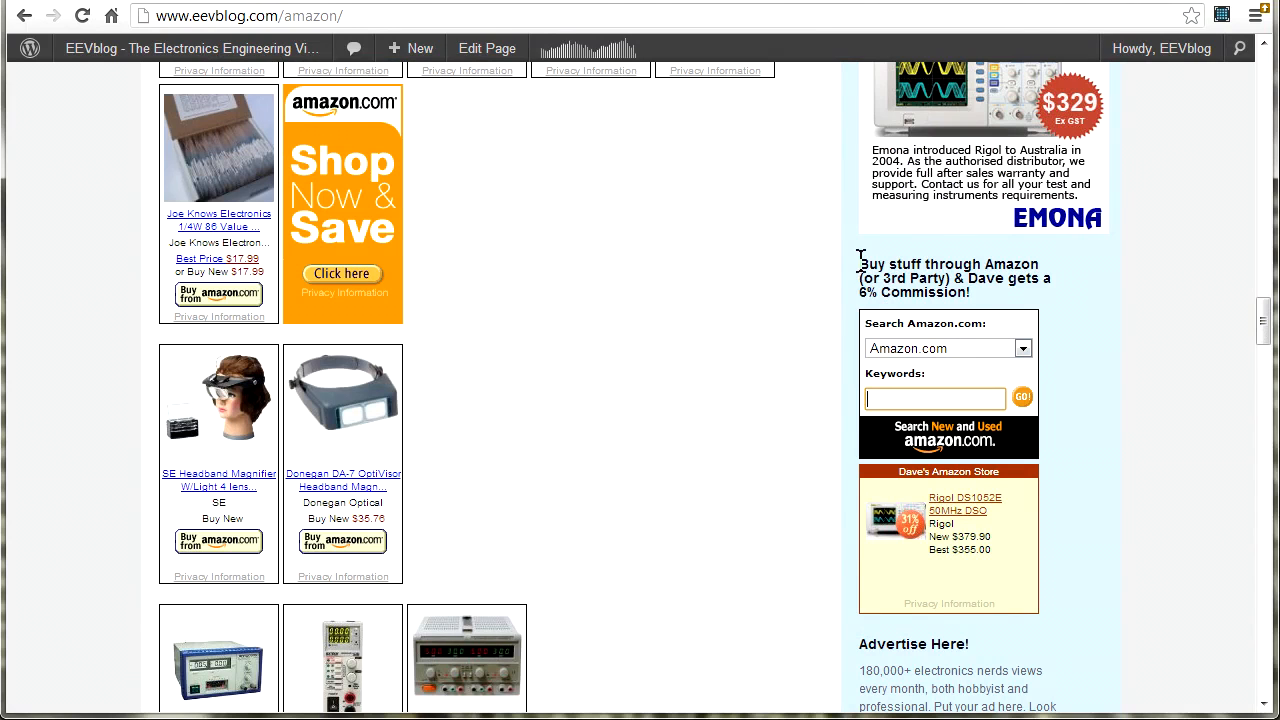
{"action": "left_click_drag", "start_coordinate": [860, 262], "coordinate": [985, 300]}
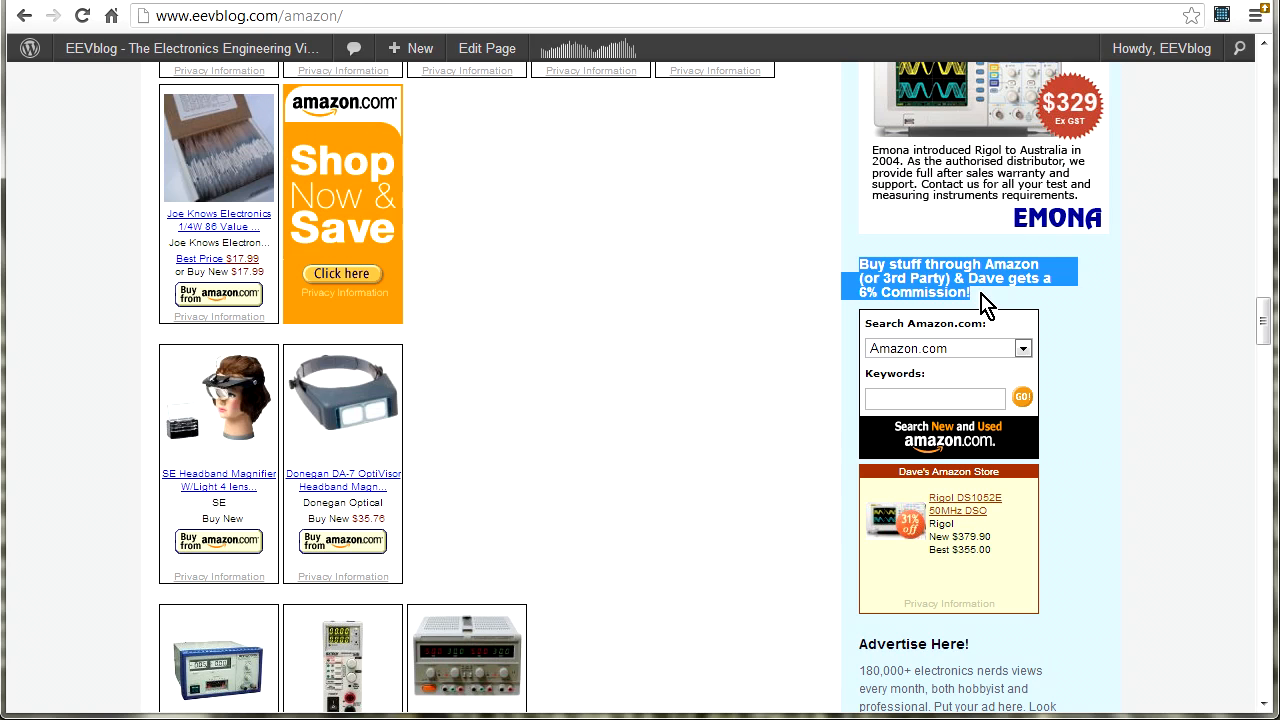
{"action": "left_click", "coordinate": [945, 398]}
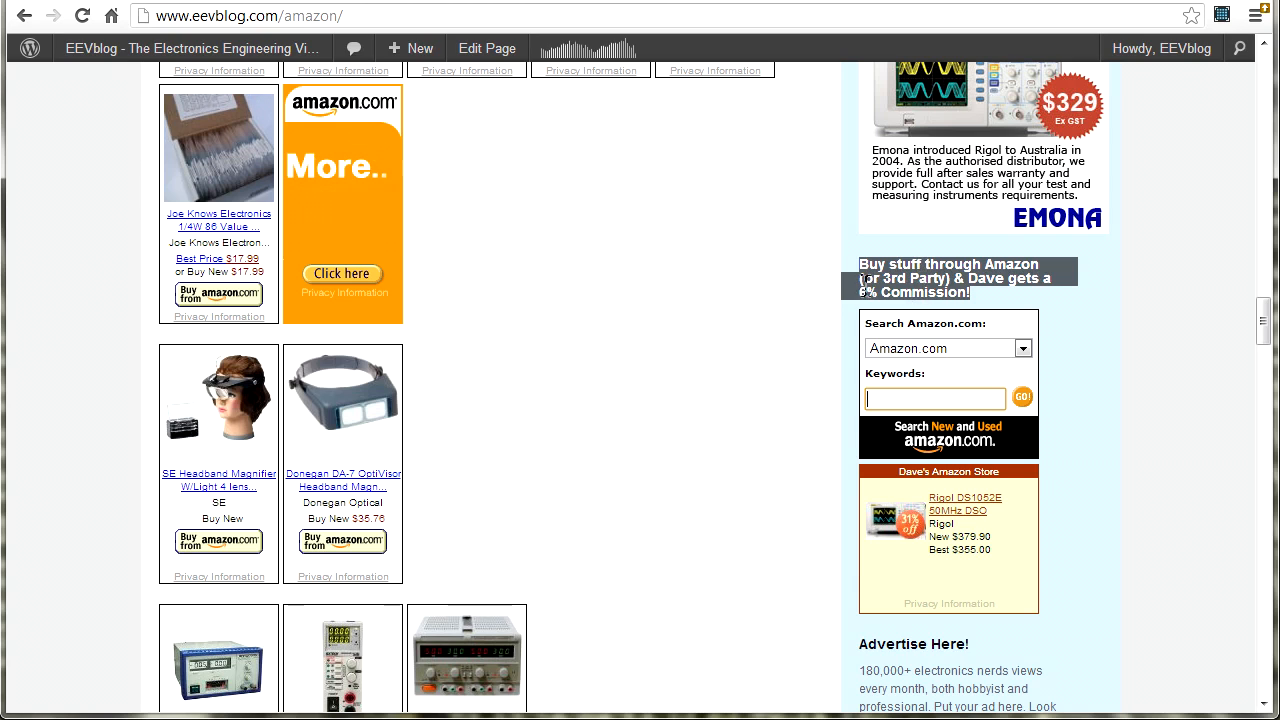
{"action": "left_click_drag", "start_coordinate": [866, 292], "coordinate": [1028, 288]}
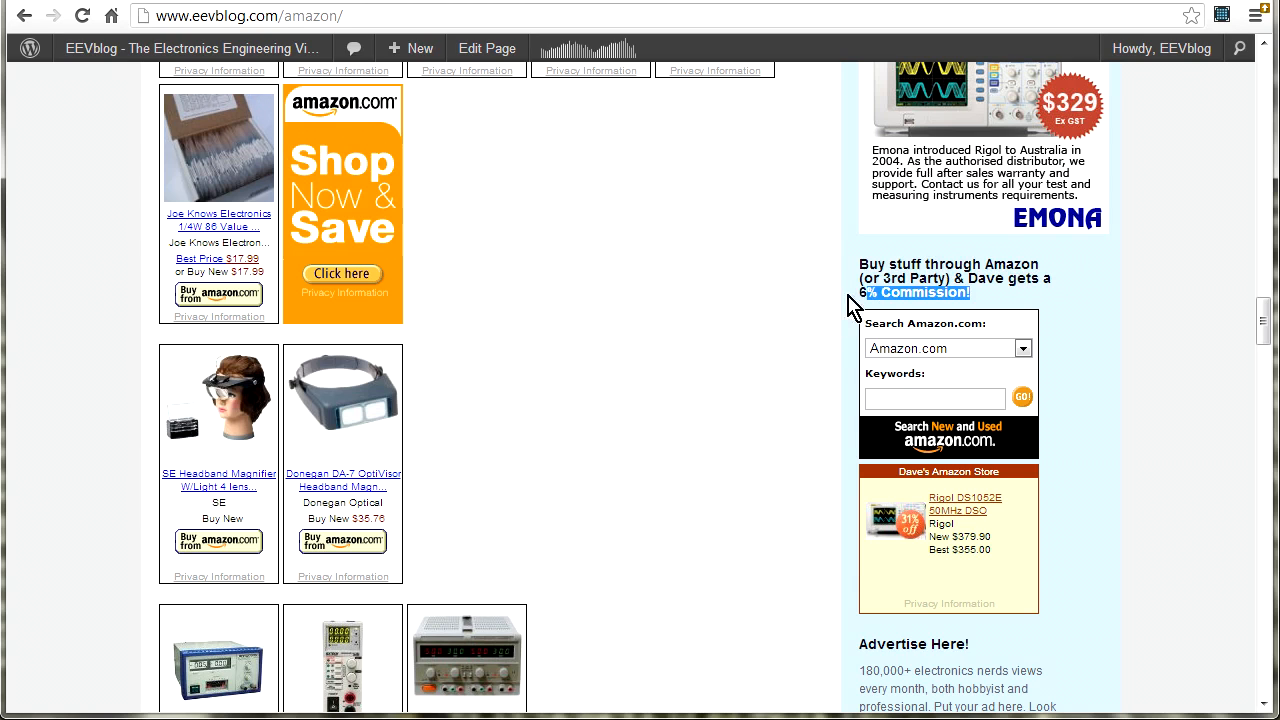
{"action": "left_click_drag", "start_coordinate": [858, 290], "coordinate": [975, 292]}
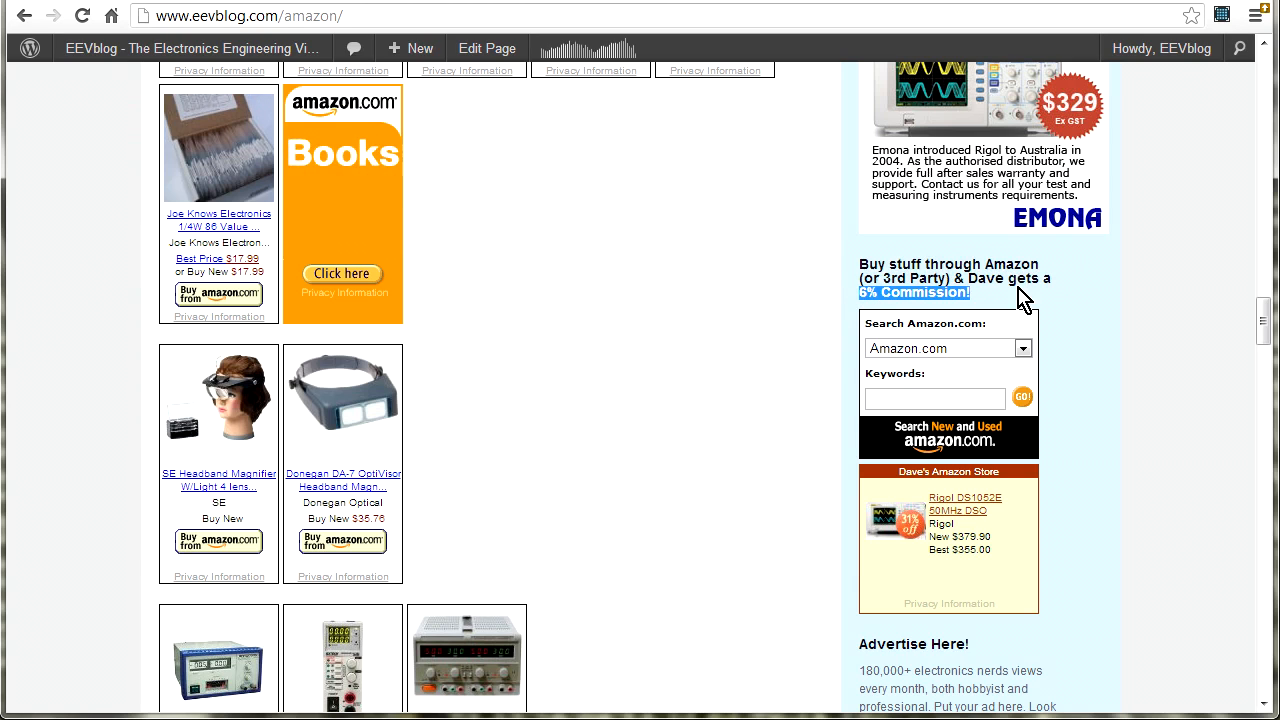
{"action": "key", "text": "Home"}
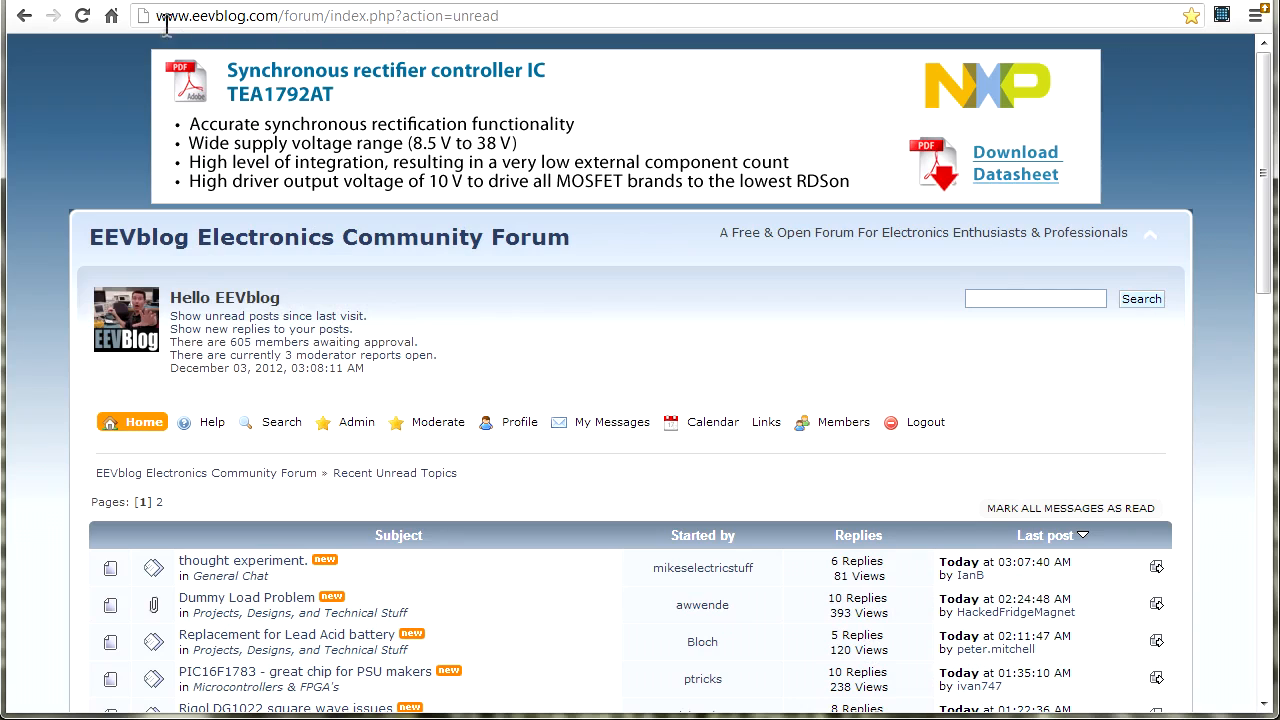
- Copy the forum portion of the web address, then go Home to the forum's board index
{"action": "left_click_drag", "start_coordinate": [157, 18], "coordinate": [329, 15]}
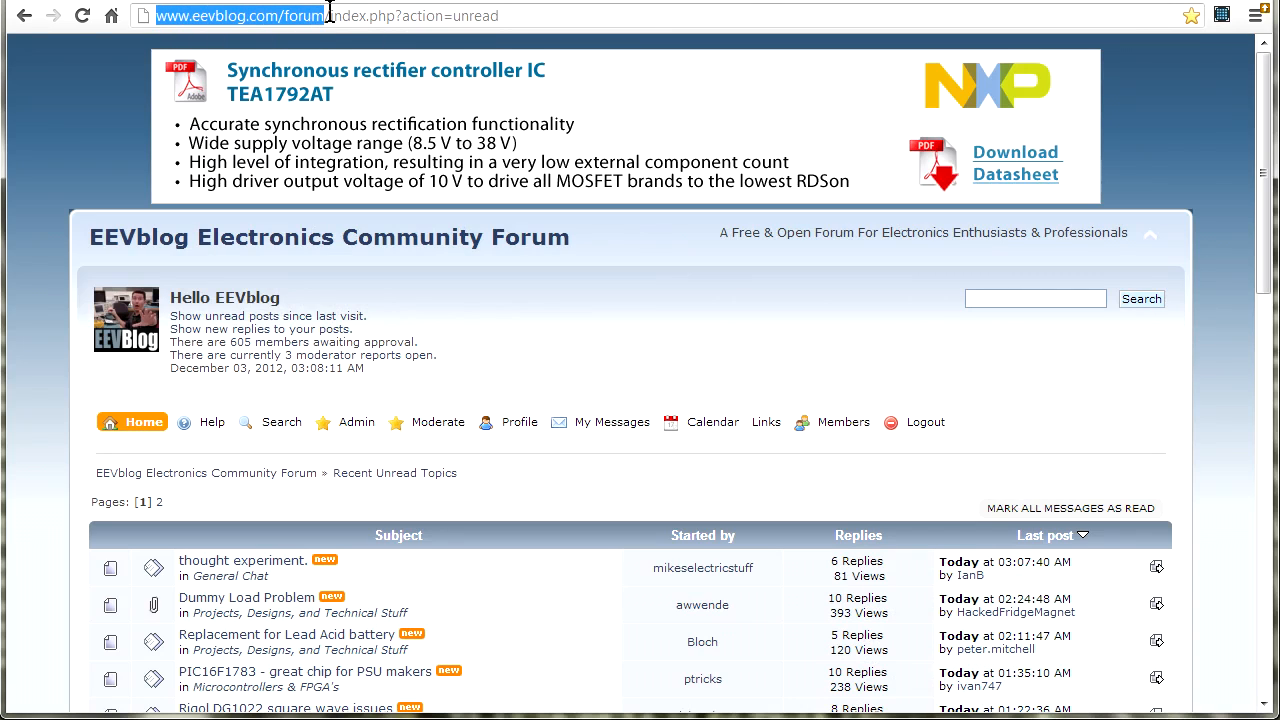
{"action": "key", "text": "ctrl+c"}
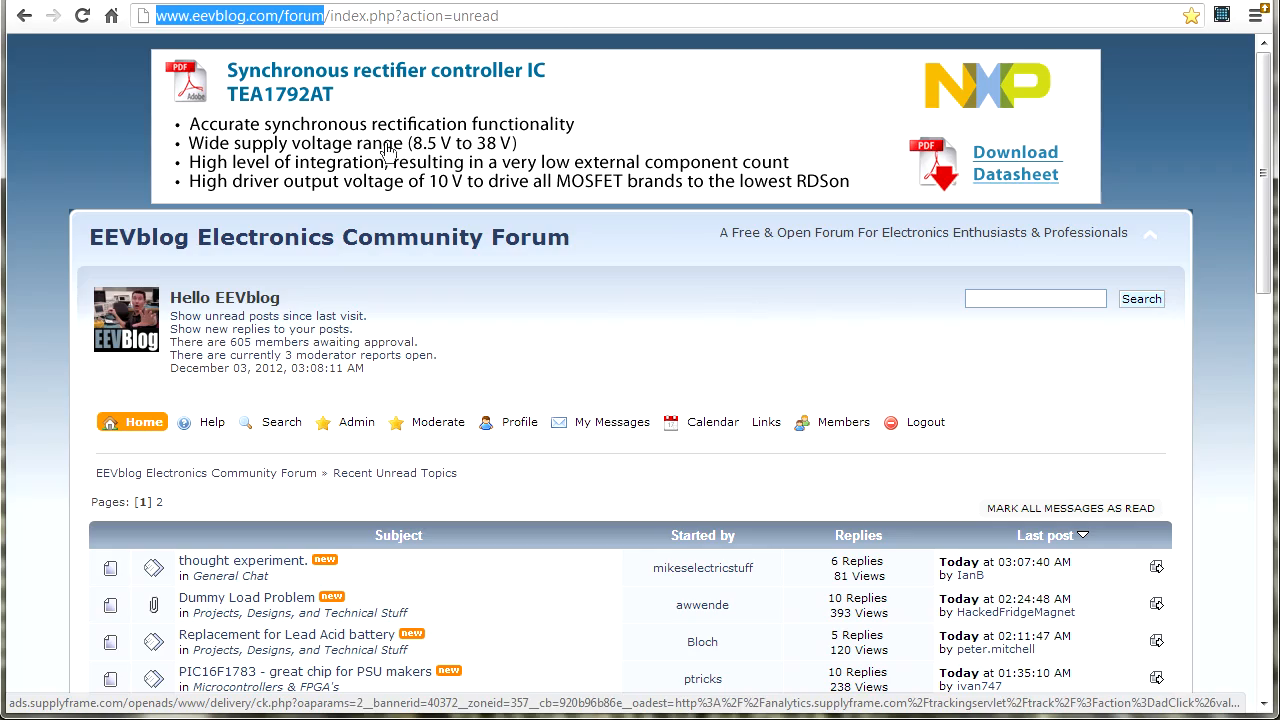
{"action": "left_click", "coordinate": [38, 542]}
{"action": "scroll", "coordinate": [38, 542], "scroll_direction": "down", "scroll_amount": 2}
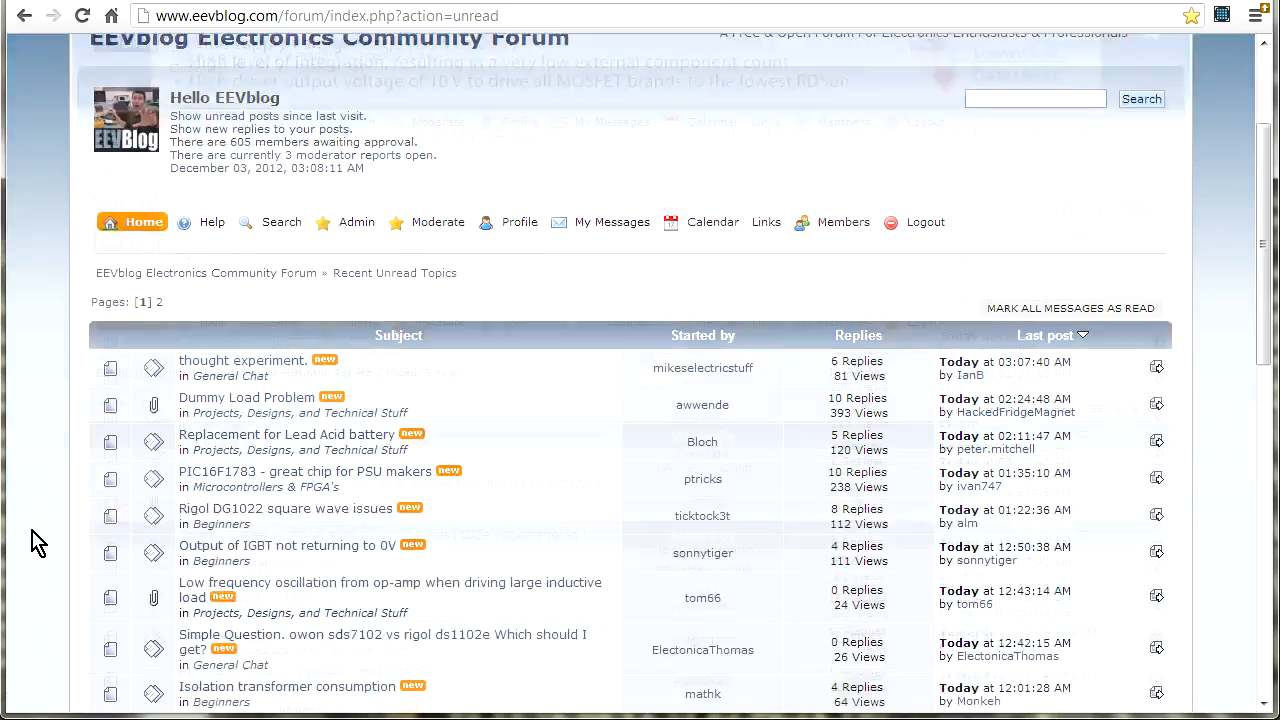
{"action": "scroll", "coordinate": [38, 542], "scroll_direction": "down", "scroll_amount": 1}
{"action": "scroll", "coordinate": [38, 542], "scroll_direction": "down", "scroll_amount": 2}
{"action": "scroll", "coordinate": [38, 542], "scroll_direction": "up", "scroll_amount": 2}
{"action": "scroll", "coordinate": [38, 542], "scroll_direction": "up", "scroll_amount": 3}
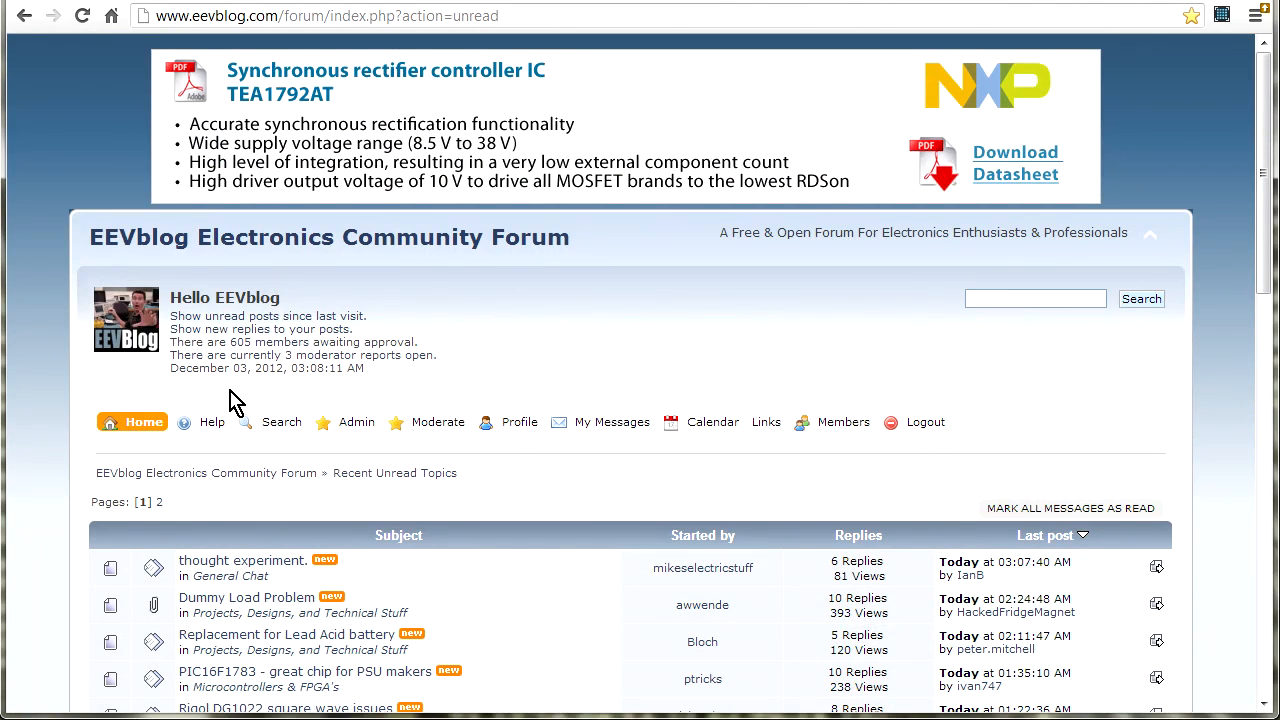
{"action": "left_click", "coordinate": [138, 430]}
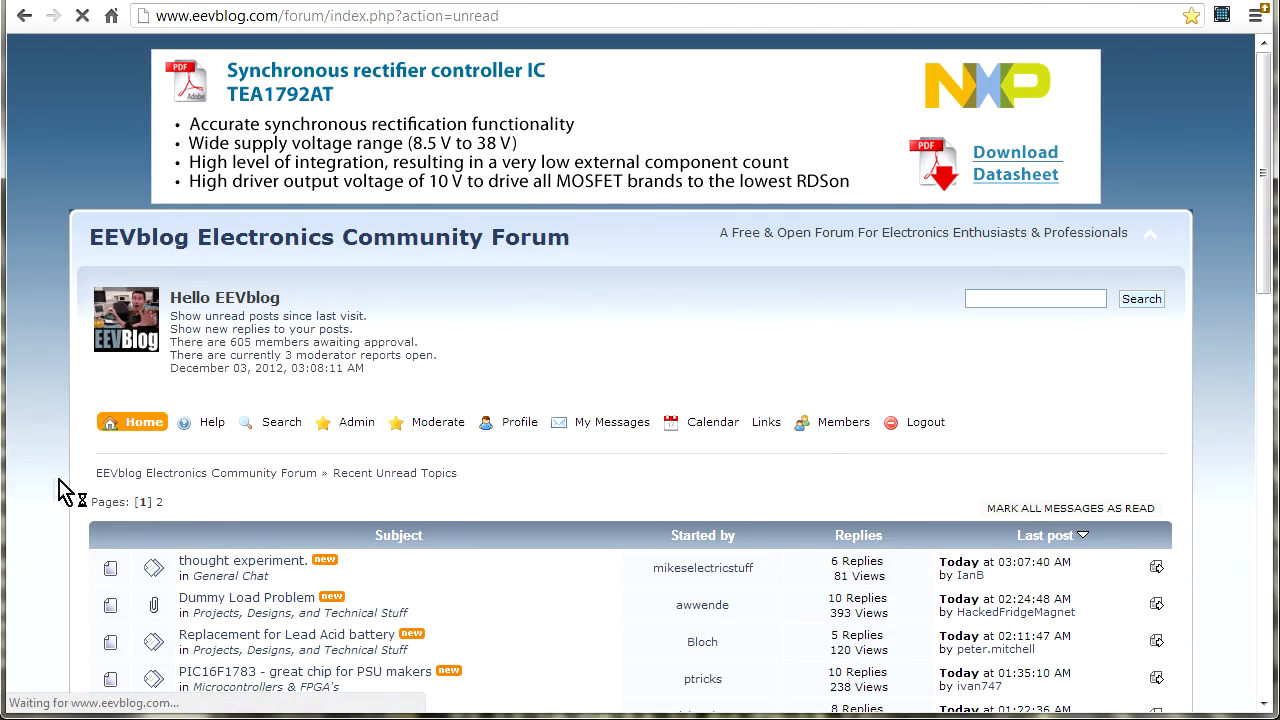
{"action": "scroll", "coordinate": [55, 490], "scroll_direction": "down", "scroll_amount": 6}
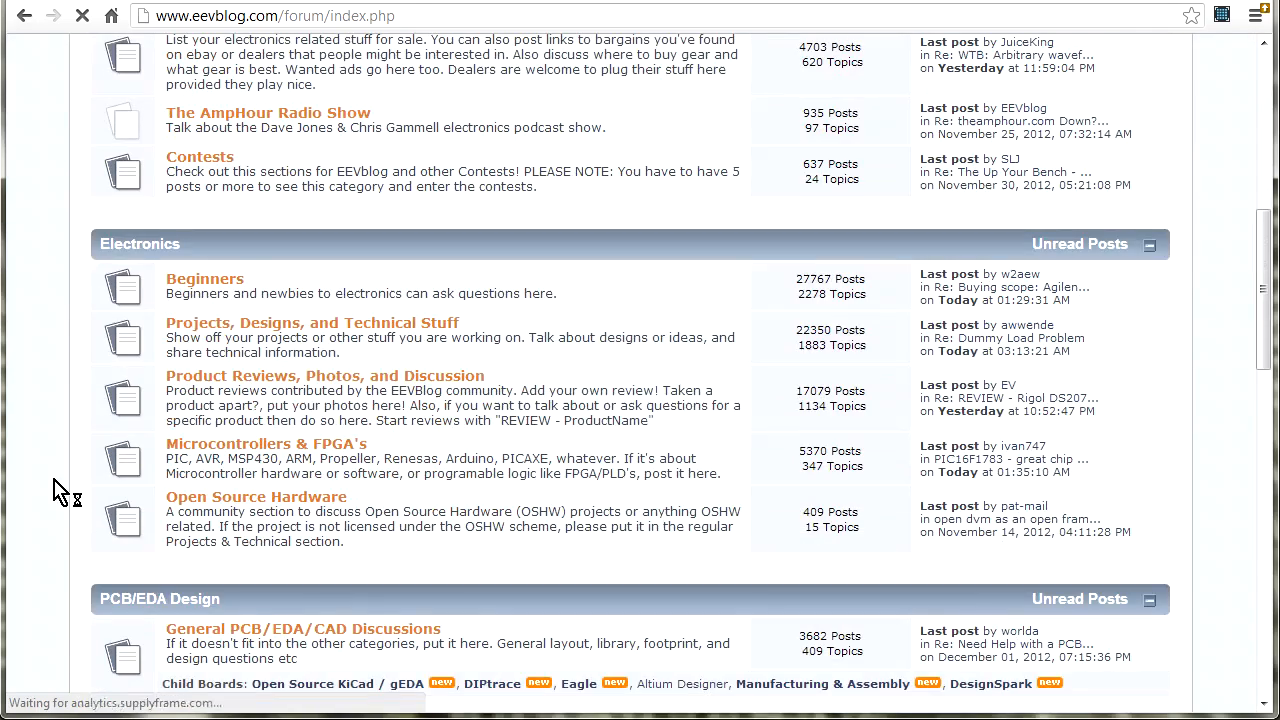
{"action": "scroll", "coordinate": [55, 490], "scroll_direction": "down", "scroll_amount": 1}
{"action": "scroll", "coordinate": [55, 490], "scroll_direction": "down", "scroll_amount": 4}
{"action": "scroll", "coordinate": [55, 490], "scroll_direction": "down", "scroll_amount": 3}
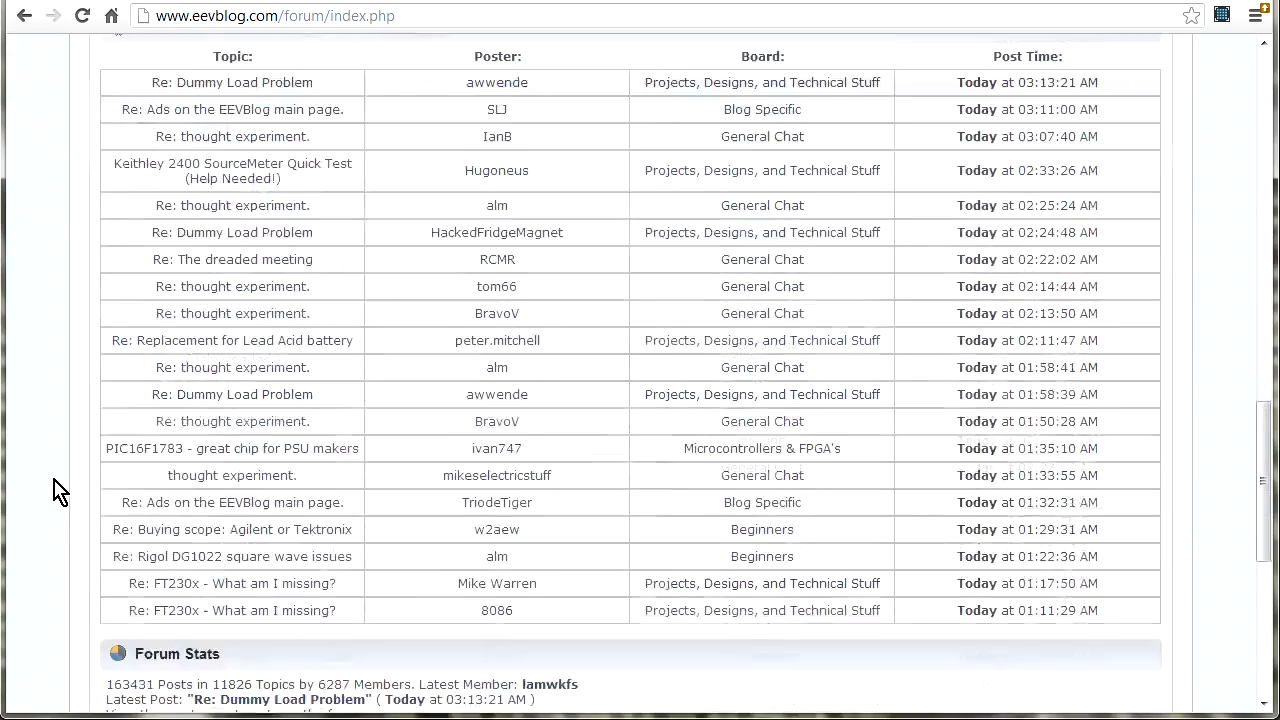
{"action": "scroll", "coordinate": [55, 490], "scroll_direction": "down", "scroll_amount": 4}
{"action": "scroll", "coordinate": [57, 490], "scroll_direction": "down", "scroll_amount": 1}
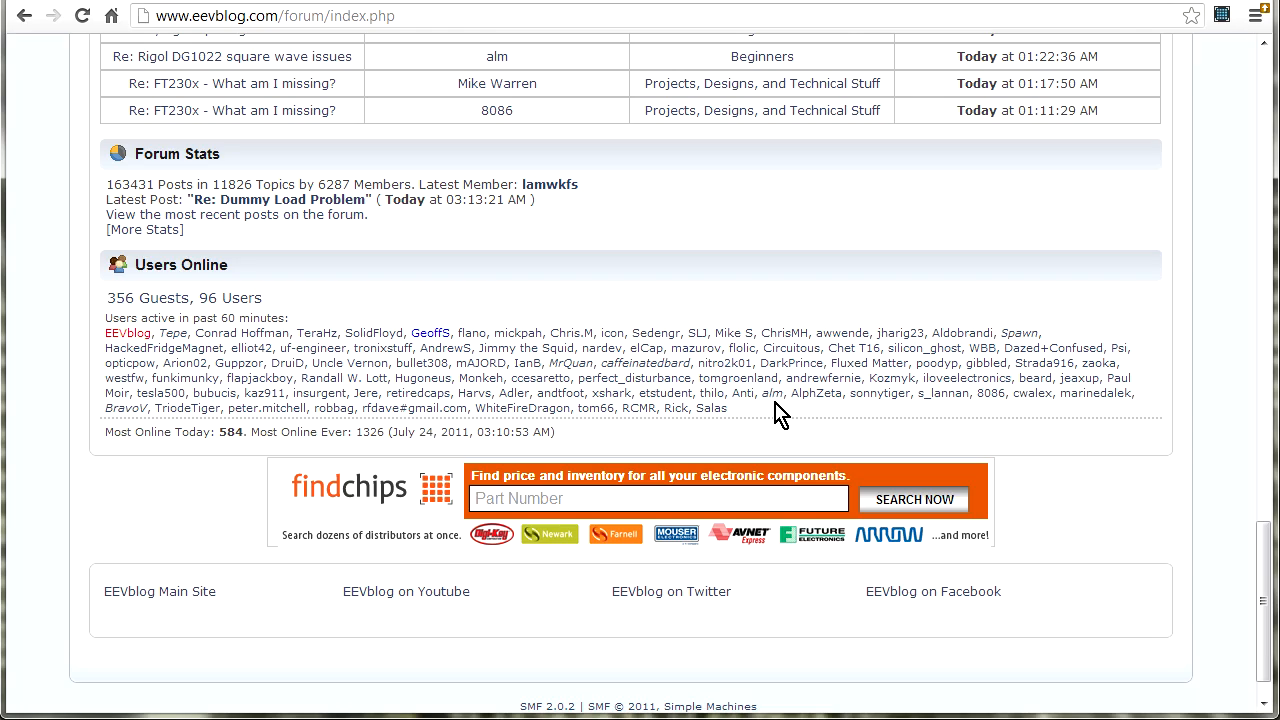
{"action": "scroll", "coordinate": [778, 416], "scroll_direction": "up", "scroll_amount": 5}
{"action": "scroll", "coordinate": [720, 400], "scroll_direction": "up", "scroll_amount": 10}
{"action": "scroll", "coordinate": [706, 400], "scroll_direction": "up", "scroll_amount": 10}
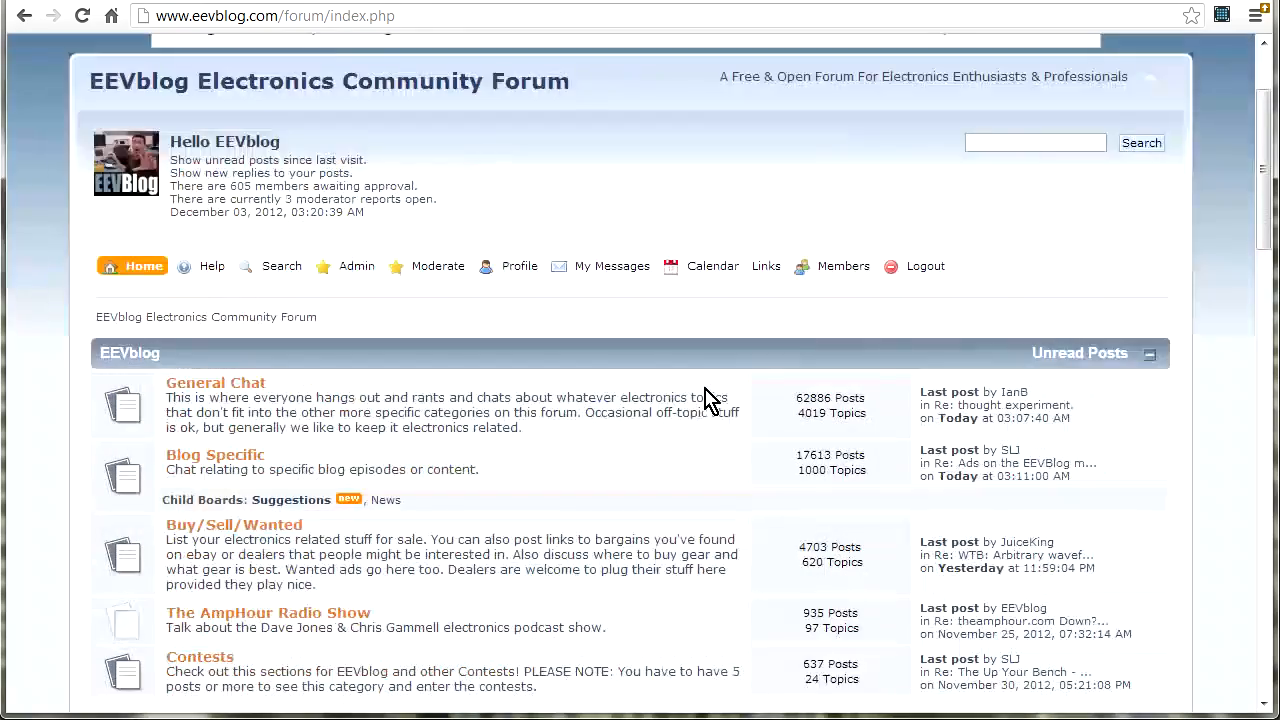
{"action": "scroll", "coordinate": [543, 413], "scroll_direction": "down", "scroll_amount": 2}
{"action": "scroll", "coordinate": [549, 428], "scroll_direction": "down", "scroll_amount": 1}
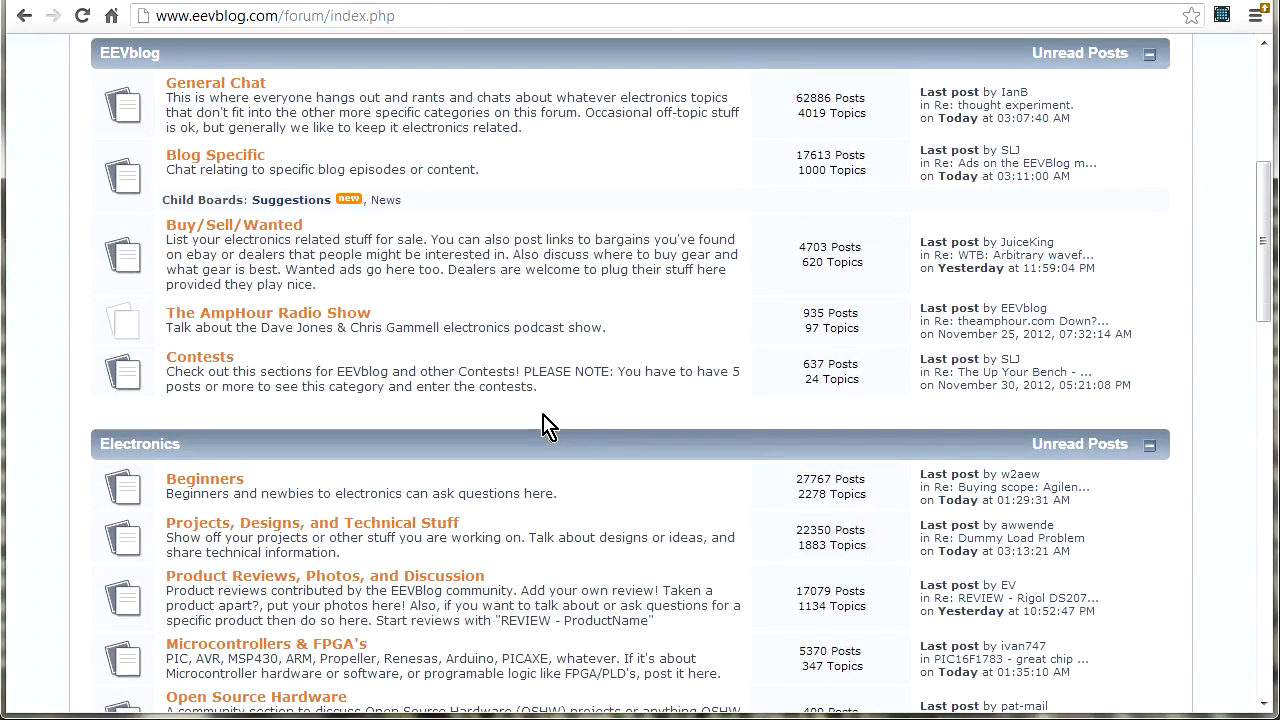
{"action": "scroll", "coordinate": [534, 363], "scroll_direction": "up", "scroll_amount": 2}
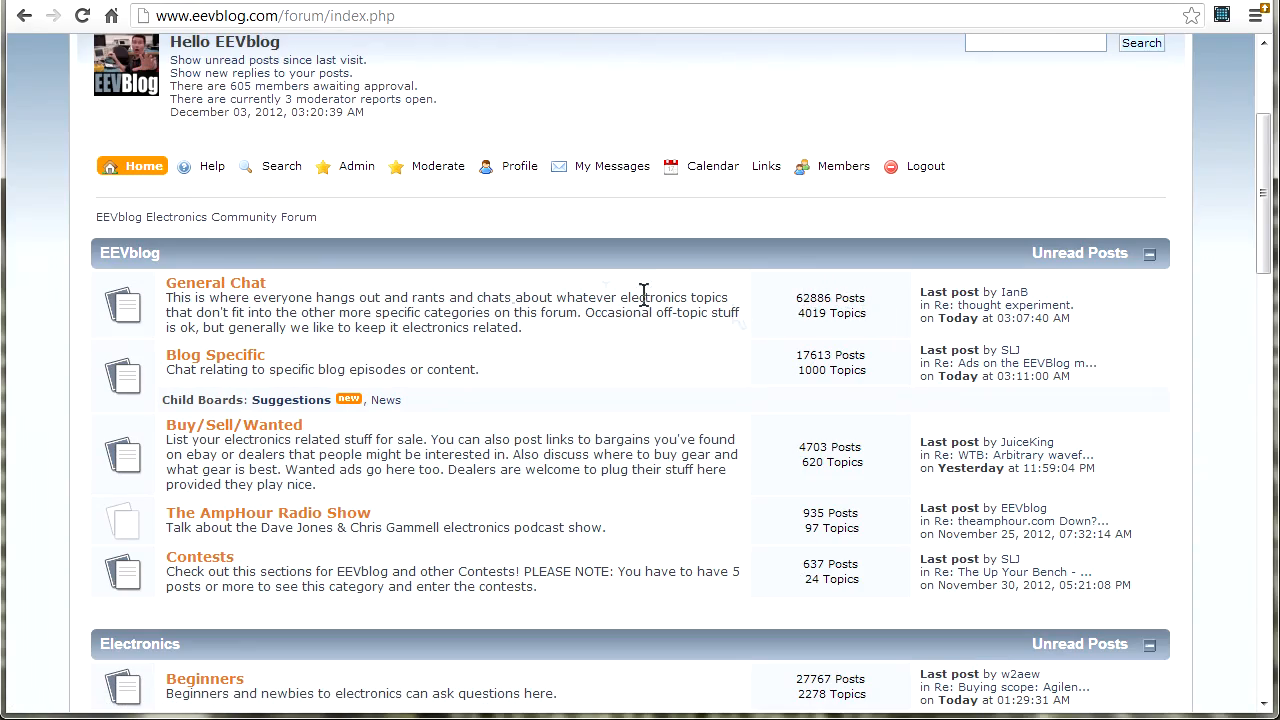
{"action": "scroll", "coordinate": [30, 408], "scroll_direction": "down", "scroll_amount": 3}
{"action": "scroll", "coordinate": [30, 408], "scroll_direction": "down", "scroll_amount": 5}
{"action": "scroll", "coordinate": [30, 408], "scroll_direction": "down", "scroll_amount": 1}
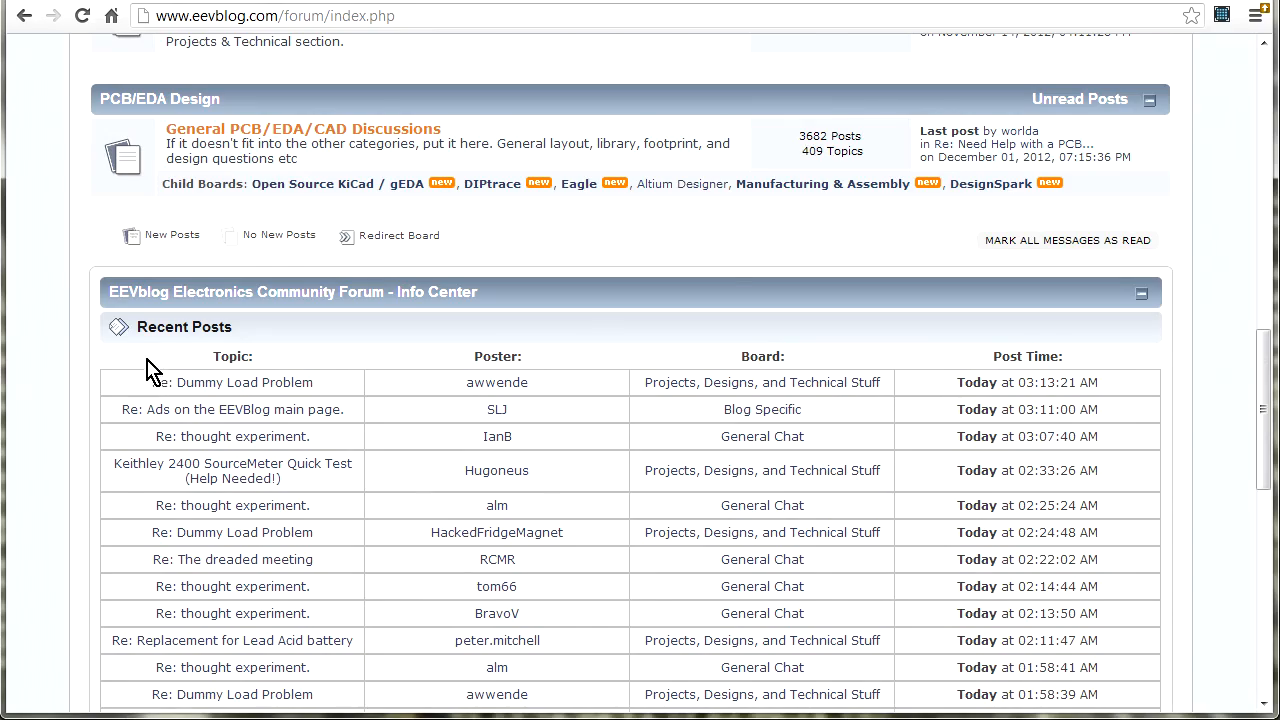
{"action": "scroll", "coordinate": [148, 370], "scroll_direction": "up", "scroll_amount": 2}
{"action": "scroll", "coordinate": [172, 348], "scroll_direction": "up", "scroll_amount": 2}
{"action": "scroll", "coordinate": [174, 348], "scroll_direction": "up", "scroll_amount": 1}
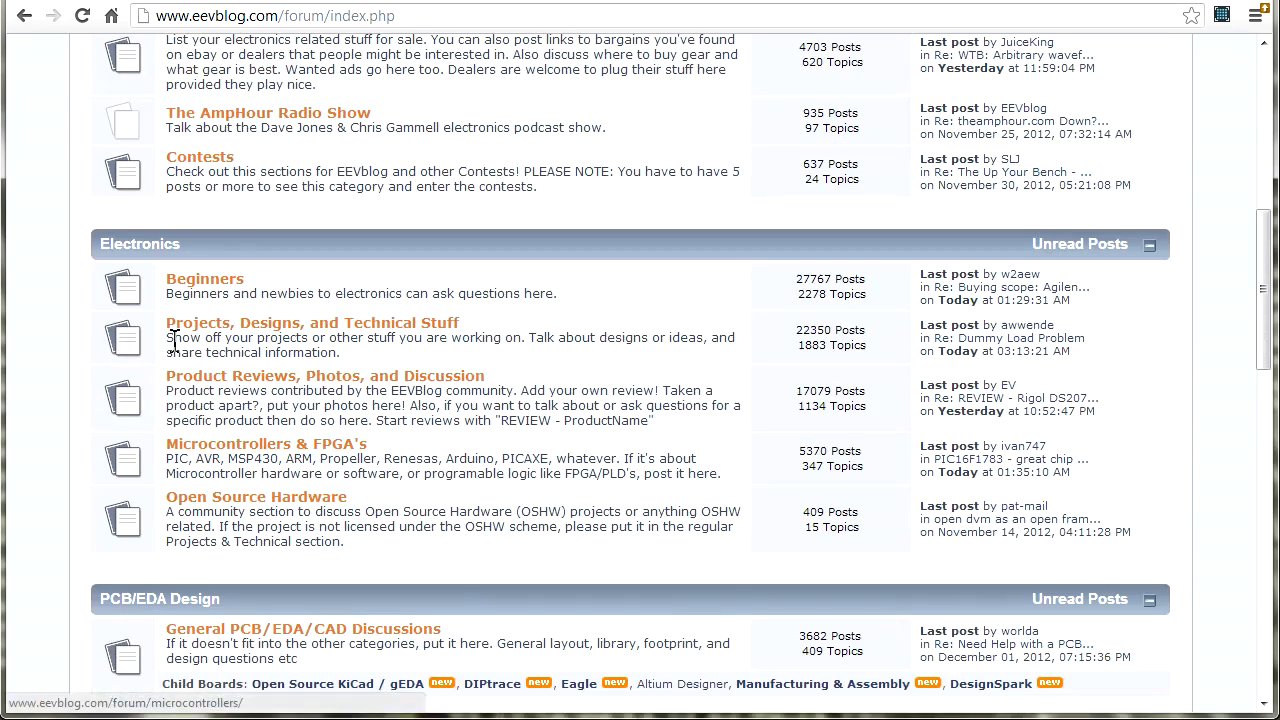
{"action": "scroll", "coordinate": [262, 565], "scroll_direction": "up", "scroll_amount": 1}
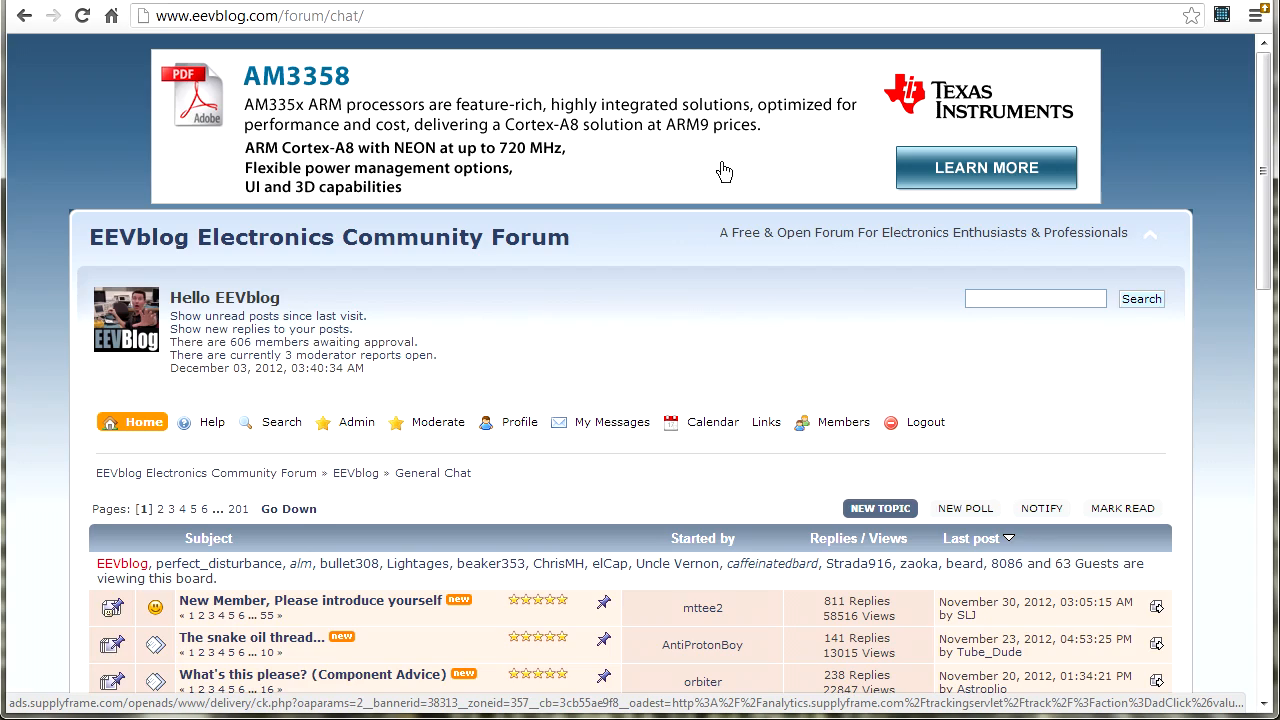
{"action": "scroll", "coordinate": [580, 158], "scroll_direction": "down", "scroll_amount": 15}
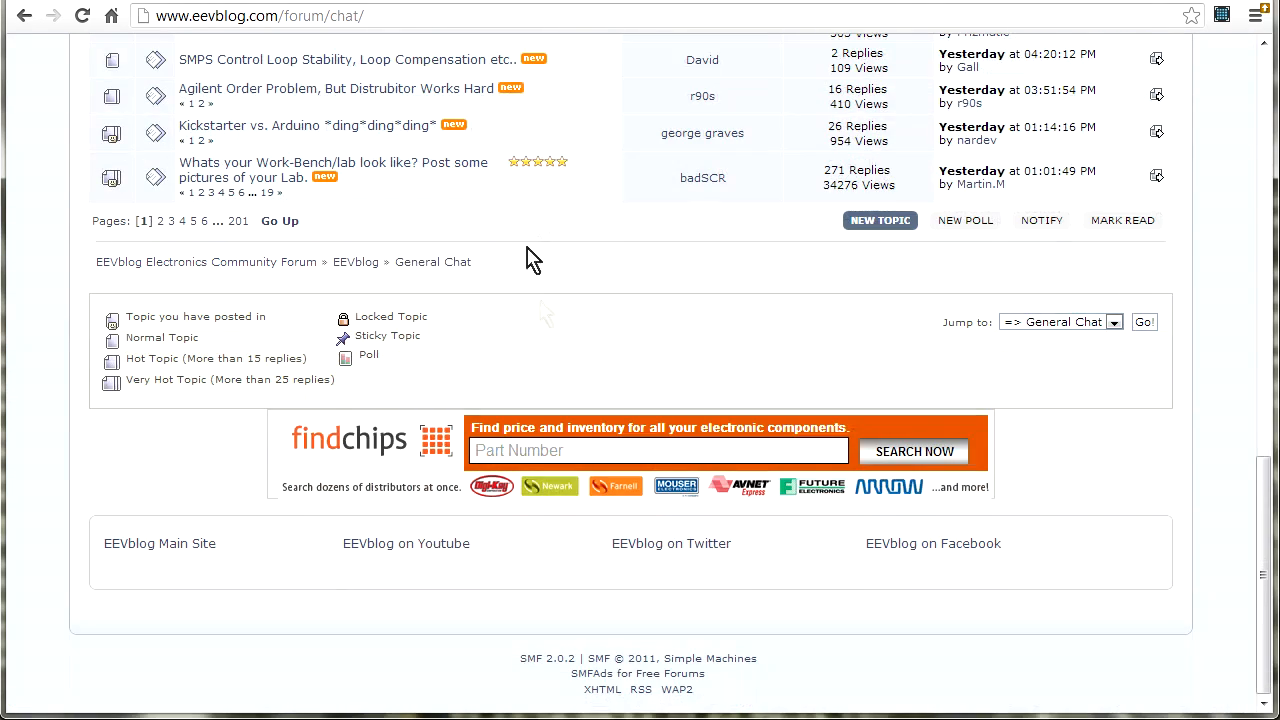
- Focus the findchips Part Number box and bring up previously searched part numbers for 1060TR
{"action": "left_click", "coordinate": [568, 449]}
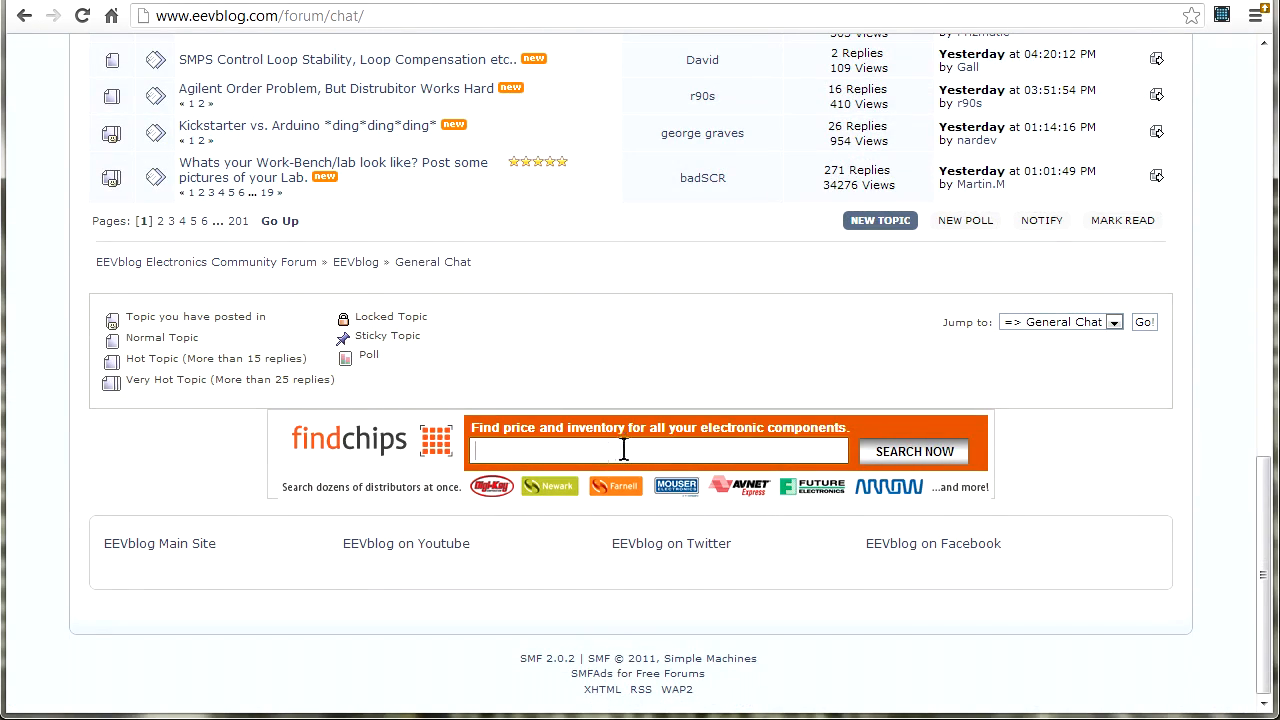
{"action": "left_click", "coordinate": [603, 451]}
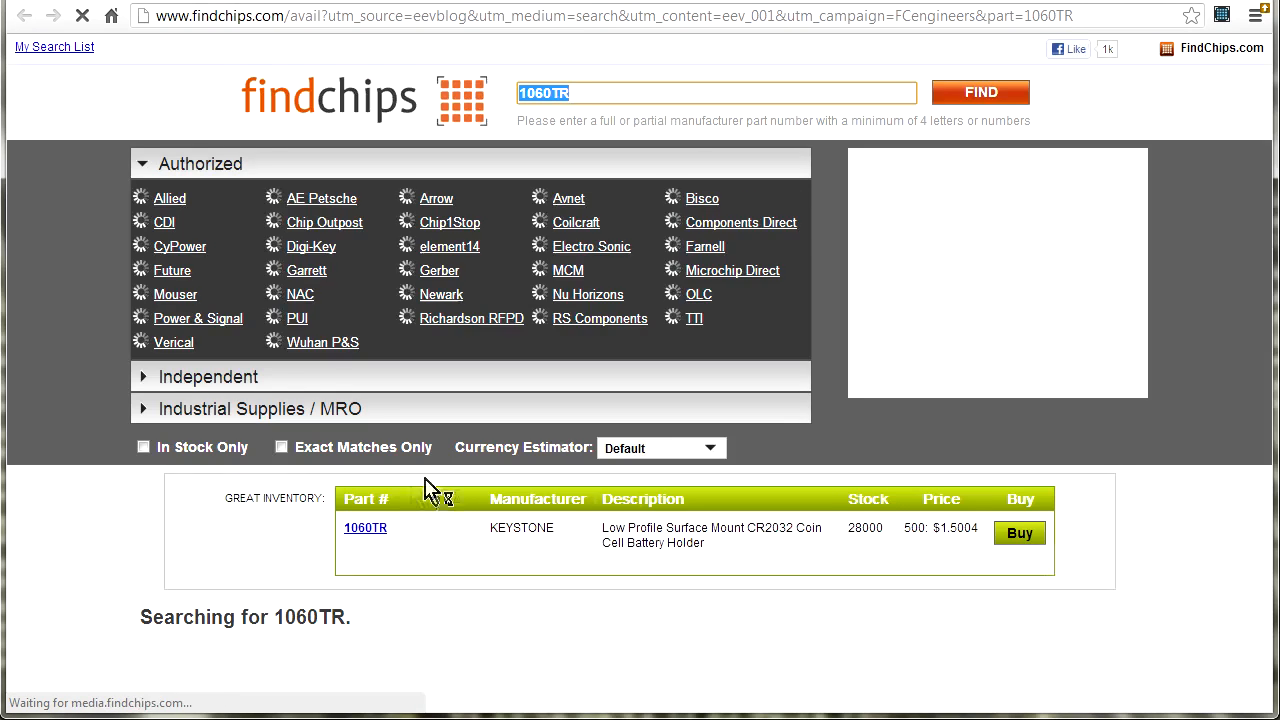
{"action": "scroll", "coordinate": [325, 548], "scroll_direction": "down", "scroll_amount": 4}
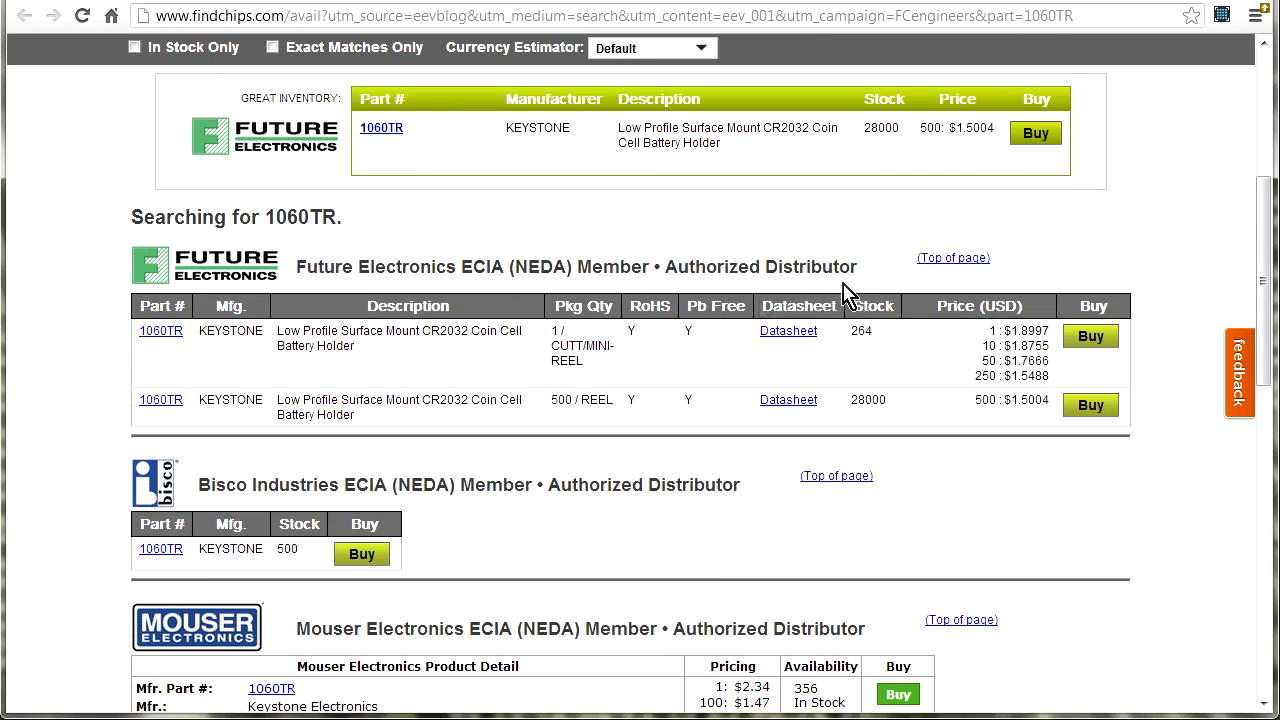
{"action": "scroll", "coordinate": [415, 380], "scroll_direction": "down", "scroll_amount": 3}
{"action": "scroll", "coordinate": [365, 368], "scroll_direction": "down", "scroll_amount": 3}
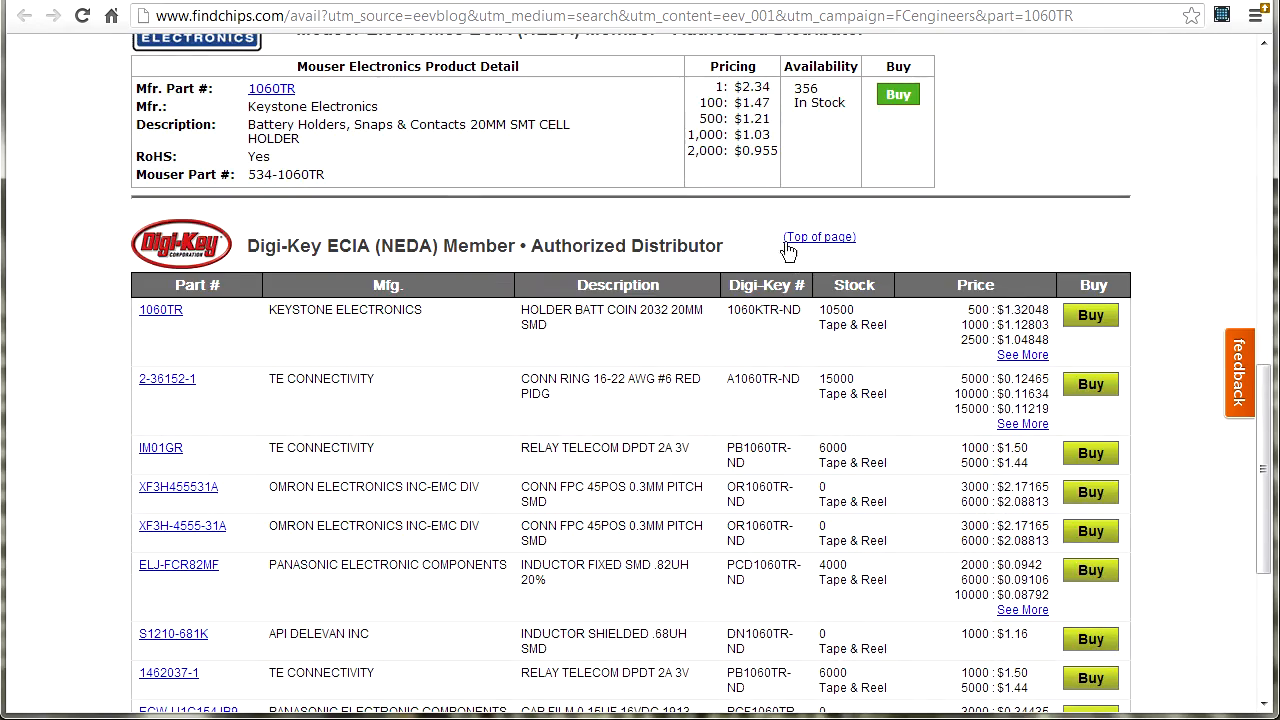
{"action": "scroll", "coordinate": [795, 200], "scroll_direction": "up", "scroll_amount": 2}
{"action": "scroll", "coordinate": [780, 248], "scroll_direction": "down", "scroll_amount": 4}
{"action": "scroll", "coordinate": [775, 250], "scroll_direction": "down", "scroll_amount": 2}
{"action": "scroll", "coordinate": [771, 270], "scroll_direction": "up", "scroll_amount": 6}
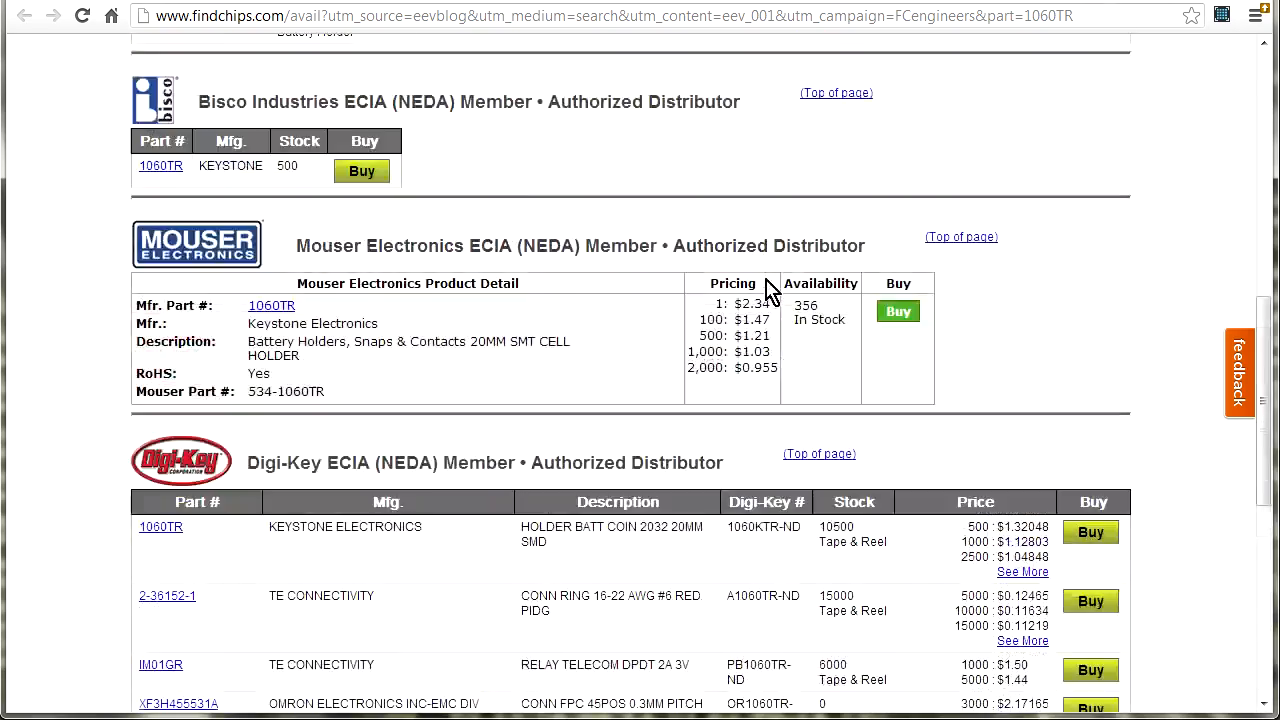
{"action": "scroll", "coordinate": [680, 330], "scroll_direction": "up", "scroll_amount": 6}
{"action": "scroll", "coordinate": [587, 400], "scroll_direction": "up", "scroll_amount": 2}
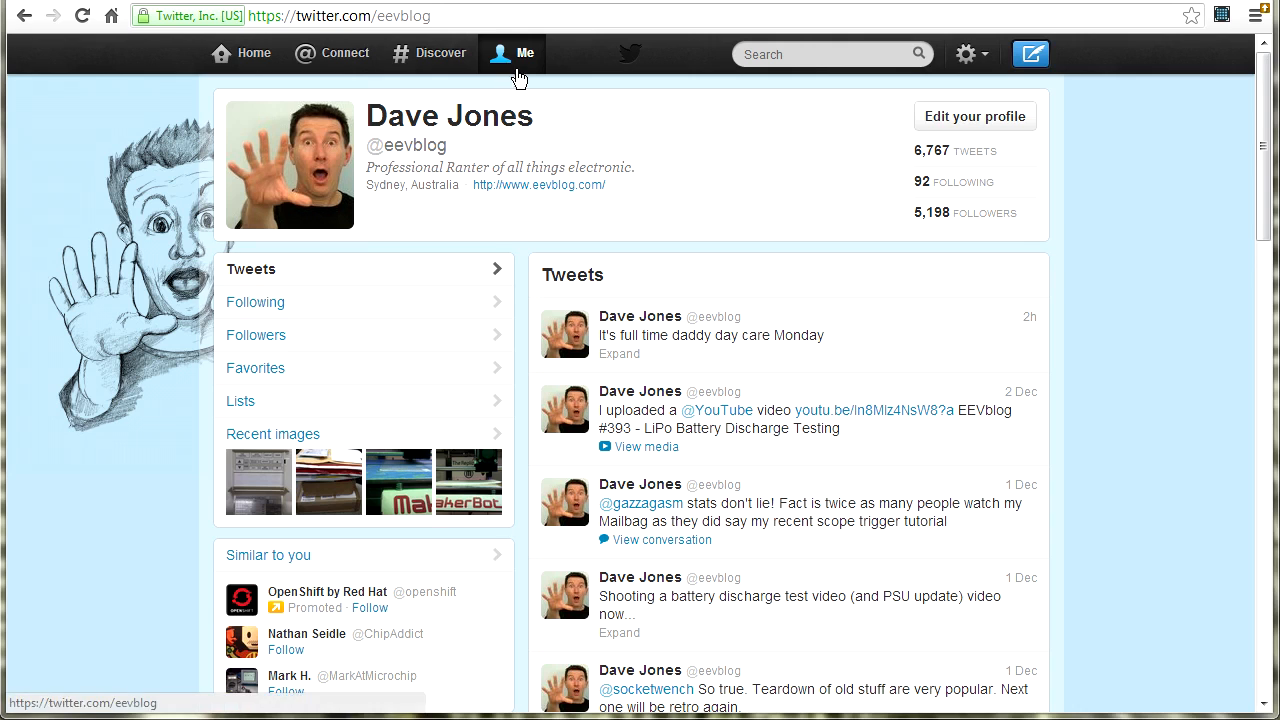
{"action": "left_click", "coordinate": [493, 14]}
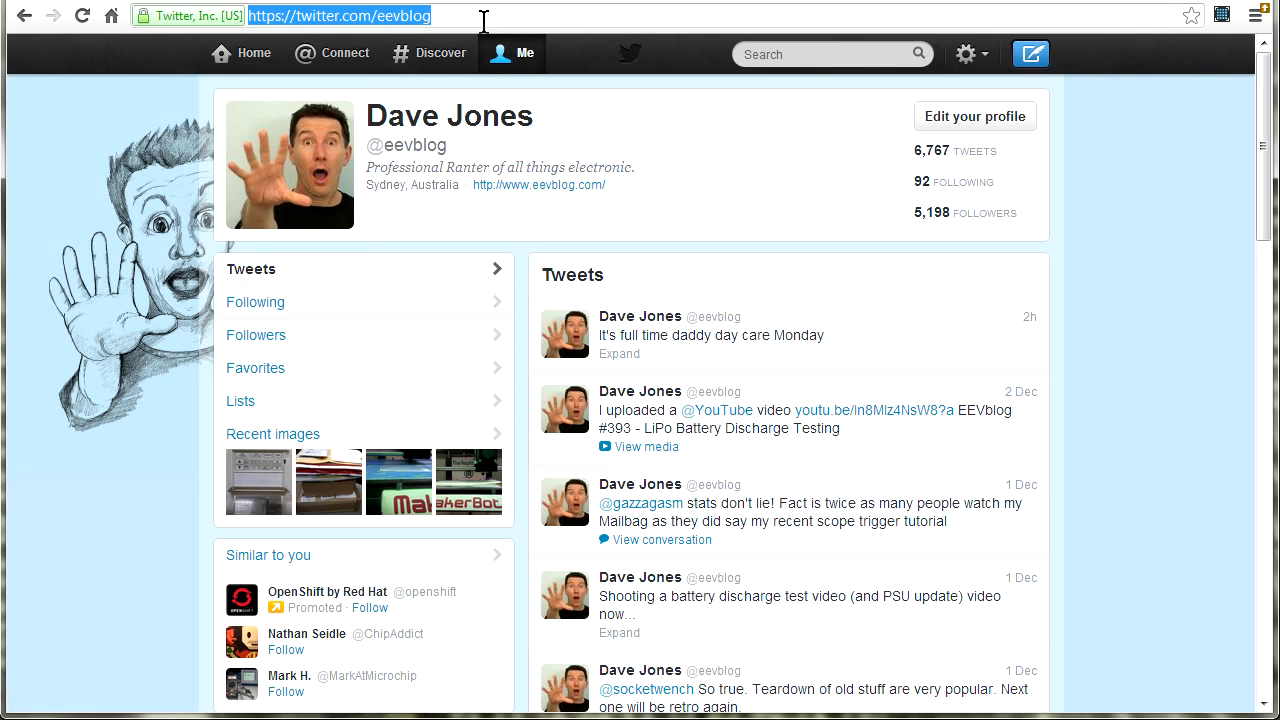
{"action": "scroll", "coordinate": [676, 116], "scroll_direction": "down", "scroll_amount": 2}
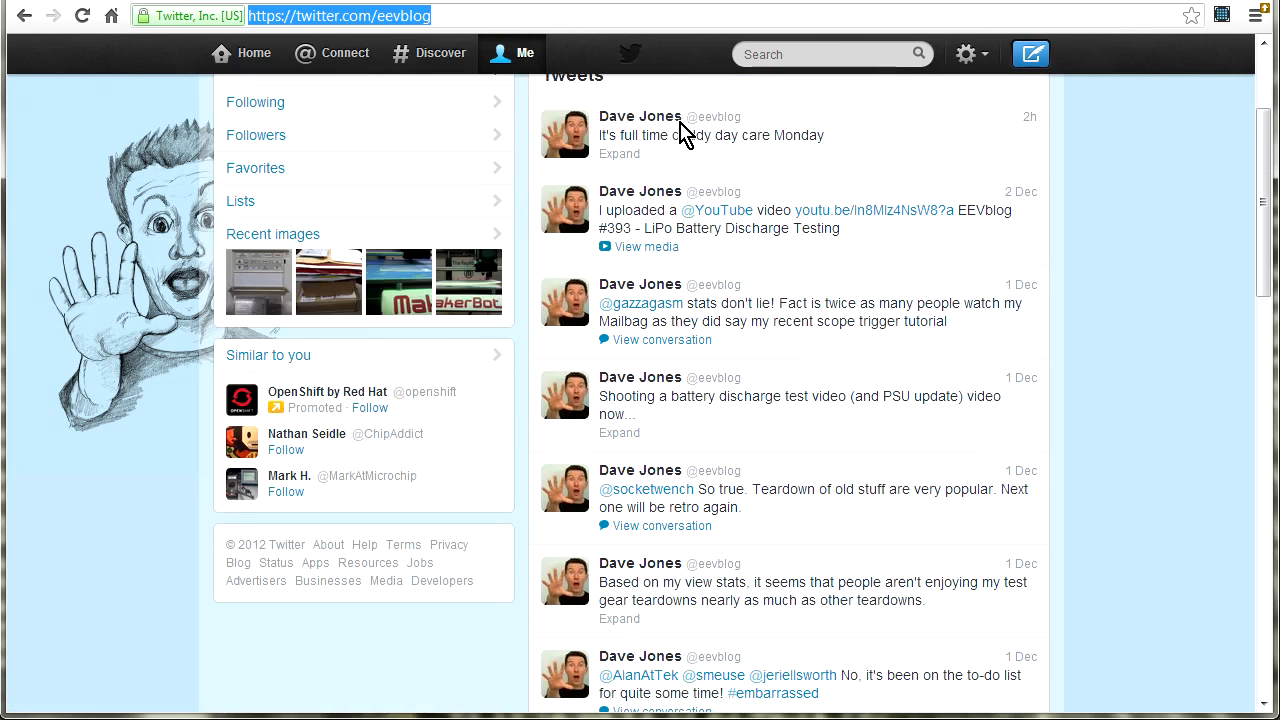
{"action": "scroll", "coordinate": [684, 130], "scroll_direction": "up", "scroll_amount": 2}
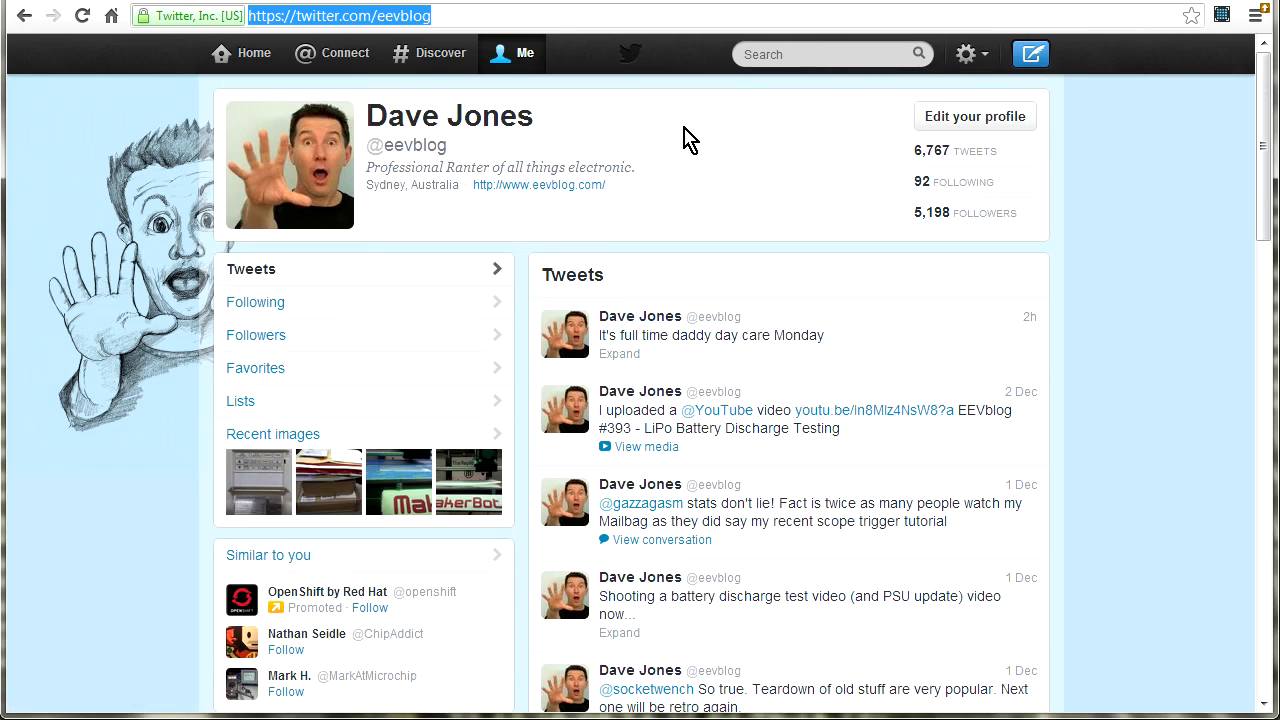
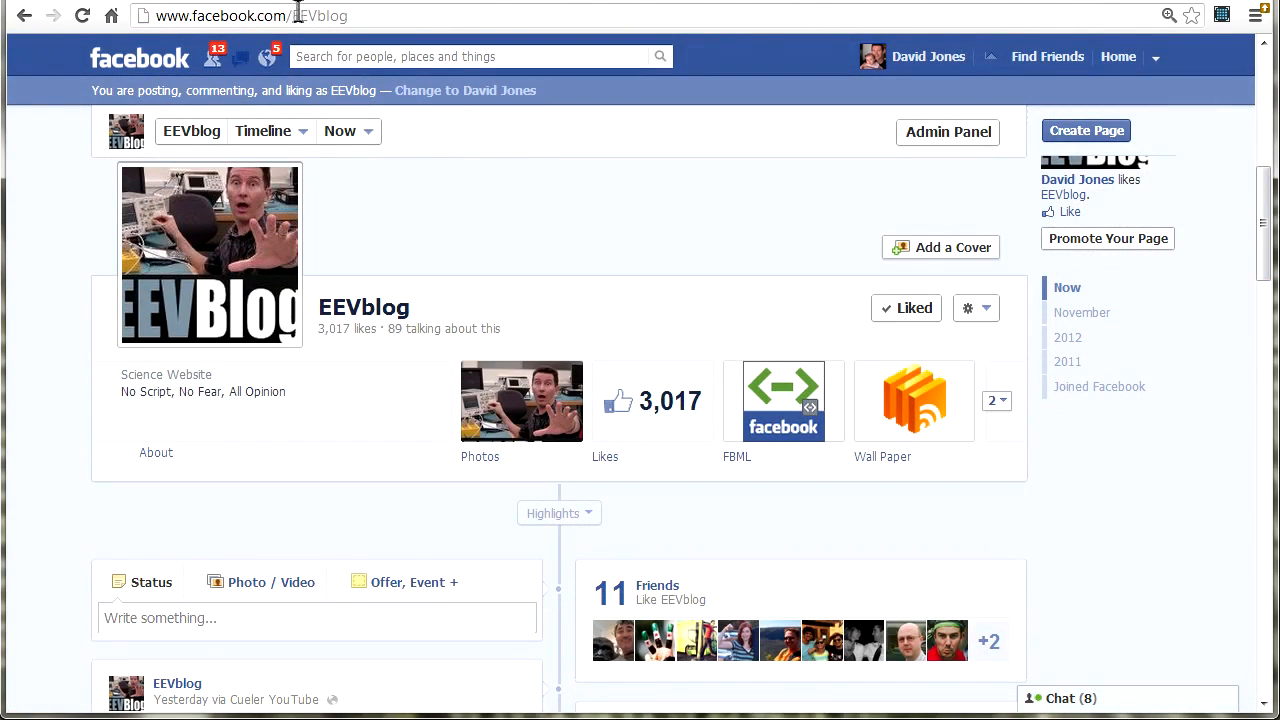
- Select the EEVblog Facebook page address before heading to eevblog.com
{"action": "left_click", "coordinate": [421, 12]}
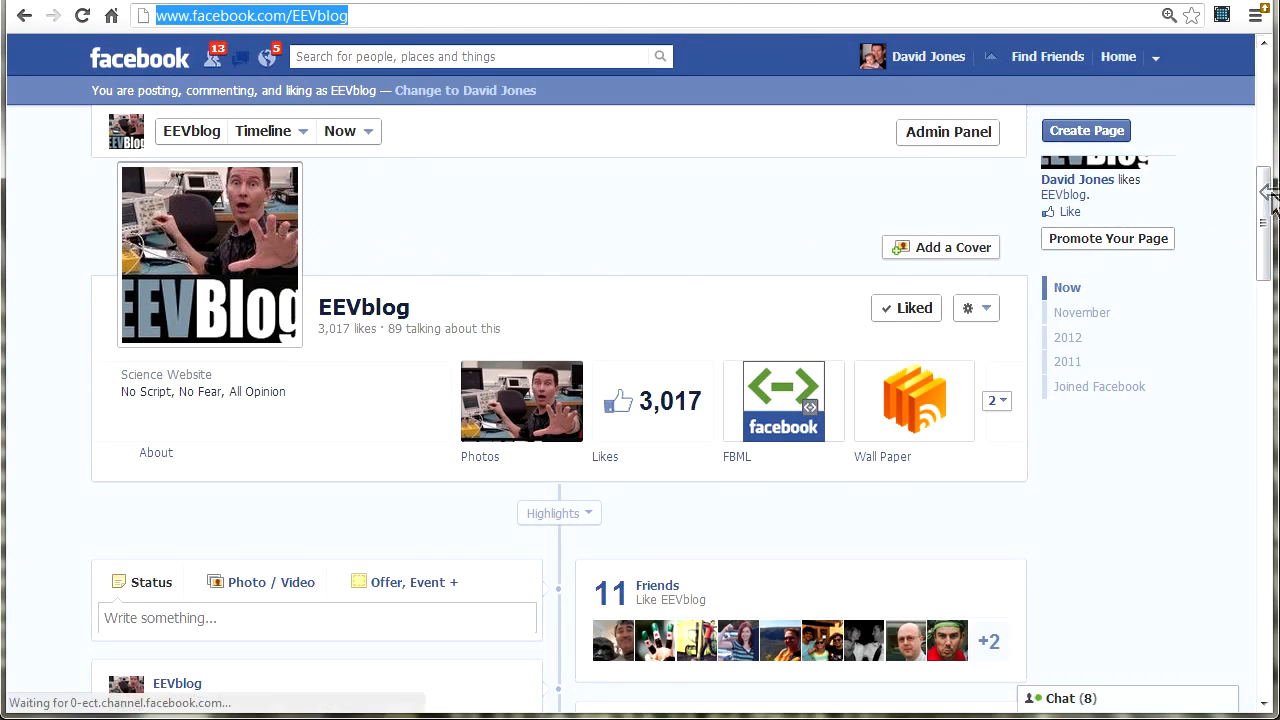
{"action": "left_click_drag", "start_coordinate": [1266, 200], "coordinate": [1272, 288]}
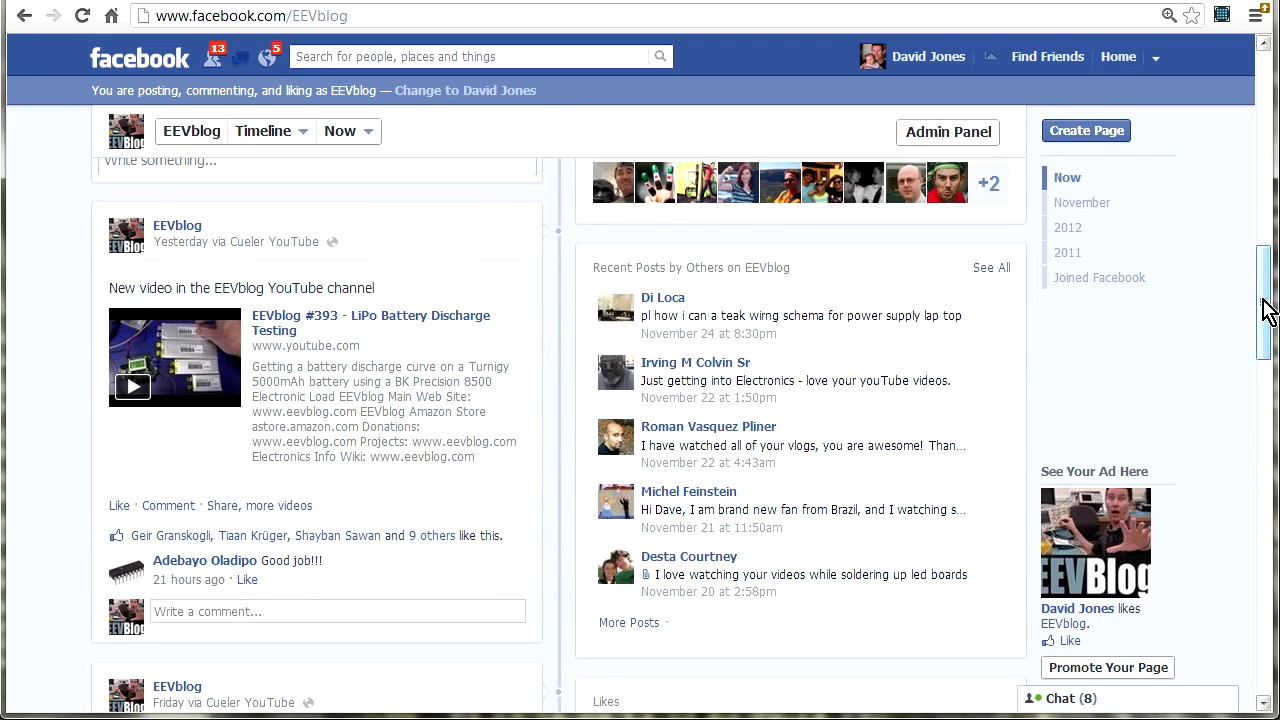
{"action": "mouse_move", "coordinate": [1265, 306]}
{"action": "left_mouse_down"}
{"action": "mouse_move", "coordinate": [1265, 270]}
{"action": "mouse_move", "coordinate": [1266, 337]}
{"action": "left_mouse_up"}
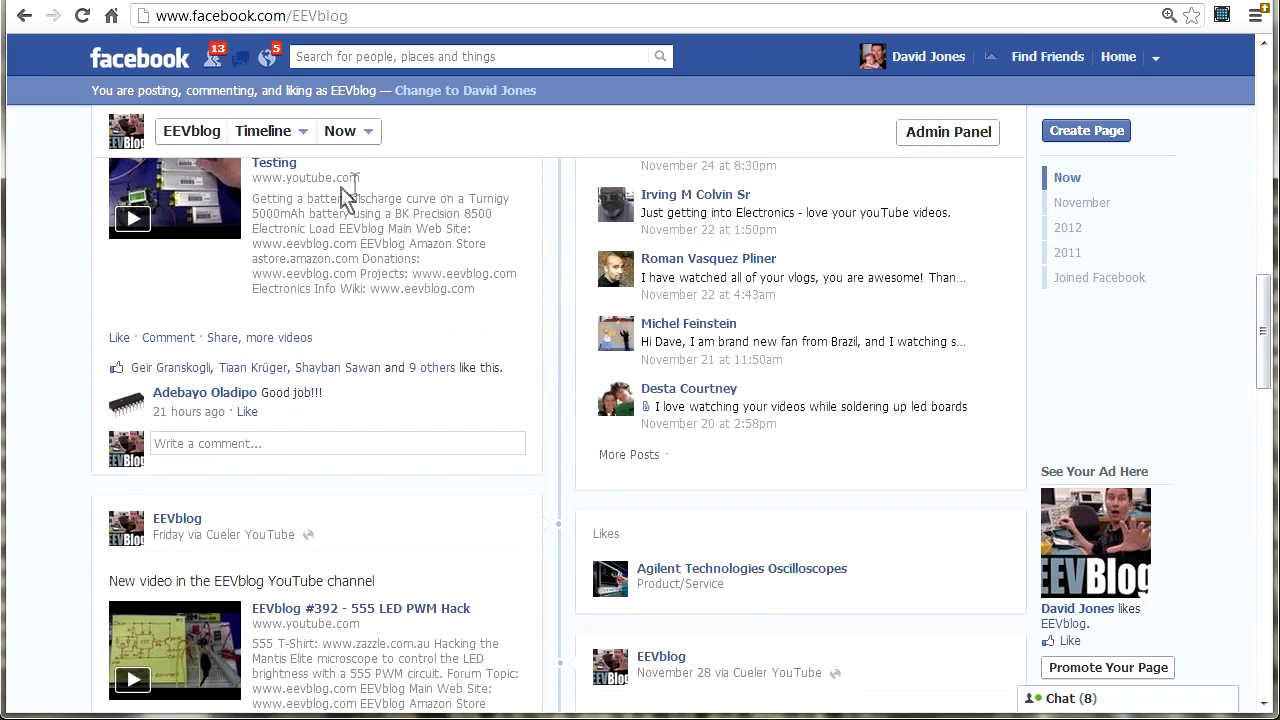
{"action": "left_click_drag", "start_coordinate": [1265, 300], "coordinate": [1270, 351]}
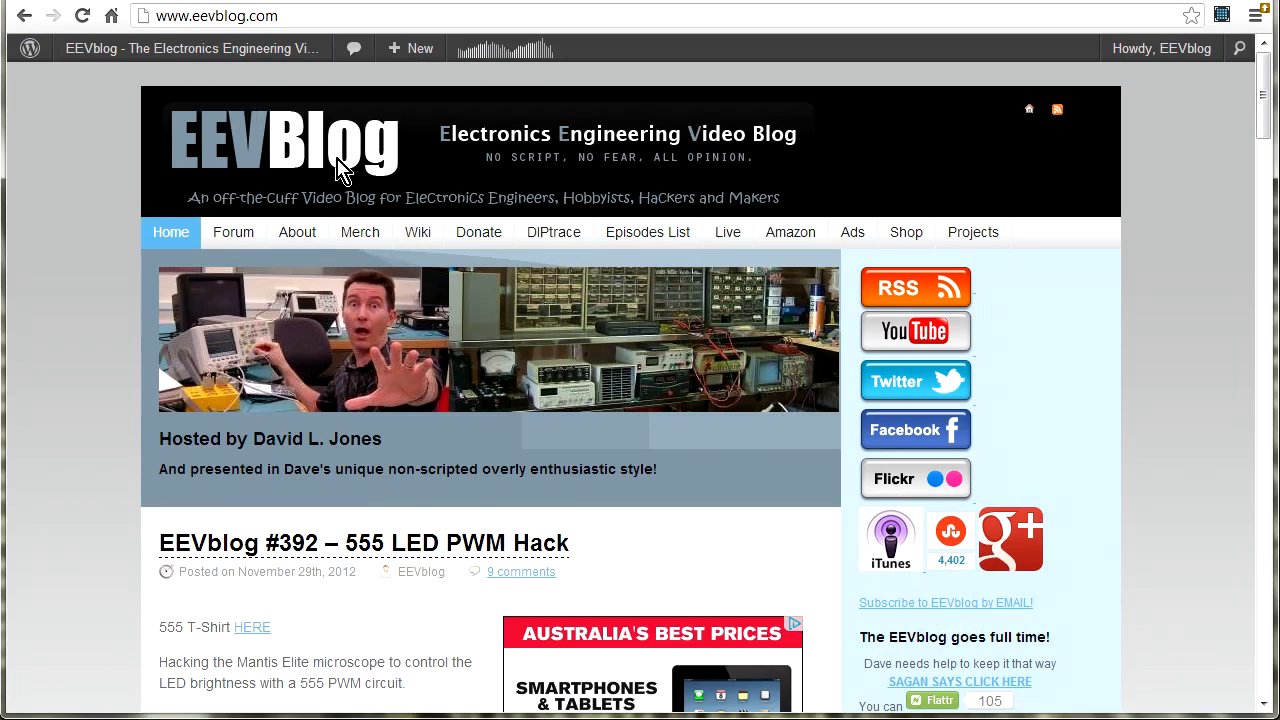
- From eevblog.com, follow the RSS button to the FeedBurner podcast feed
{"action": "left_click", "coordinate": [351, 15]}
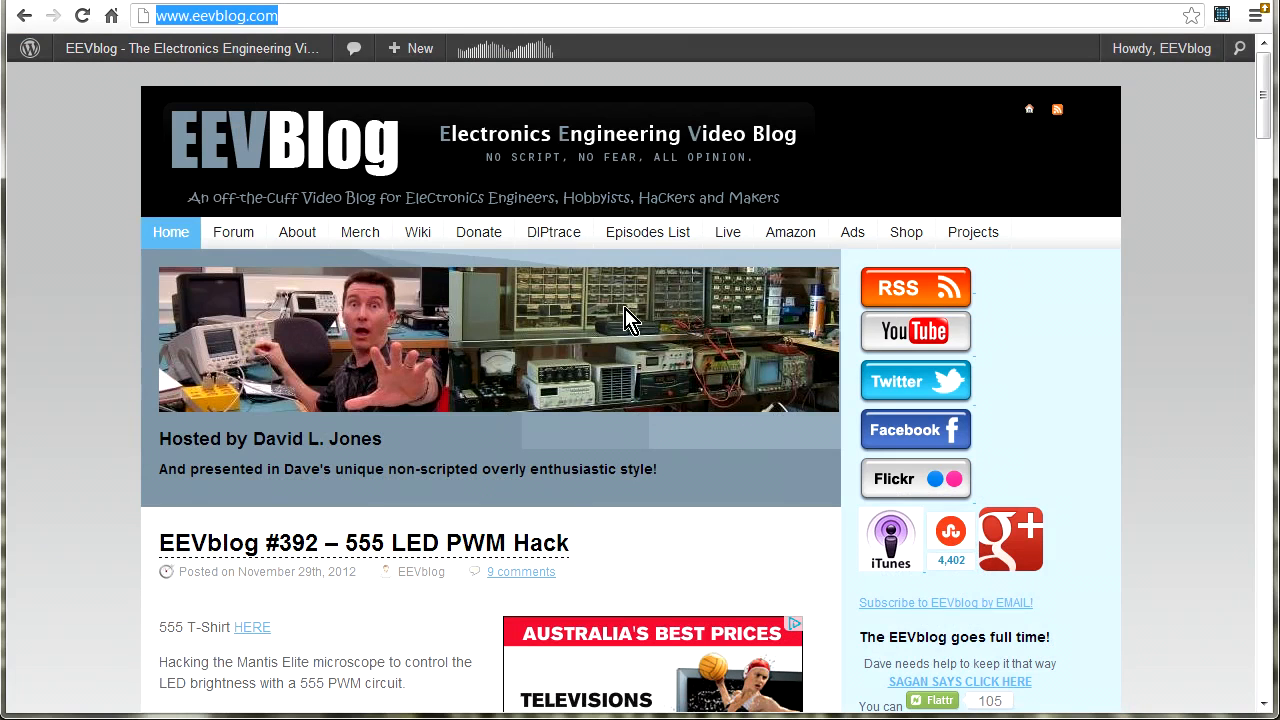
{"action": "left_click", "coordinate": [910, 291]}
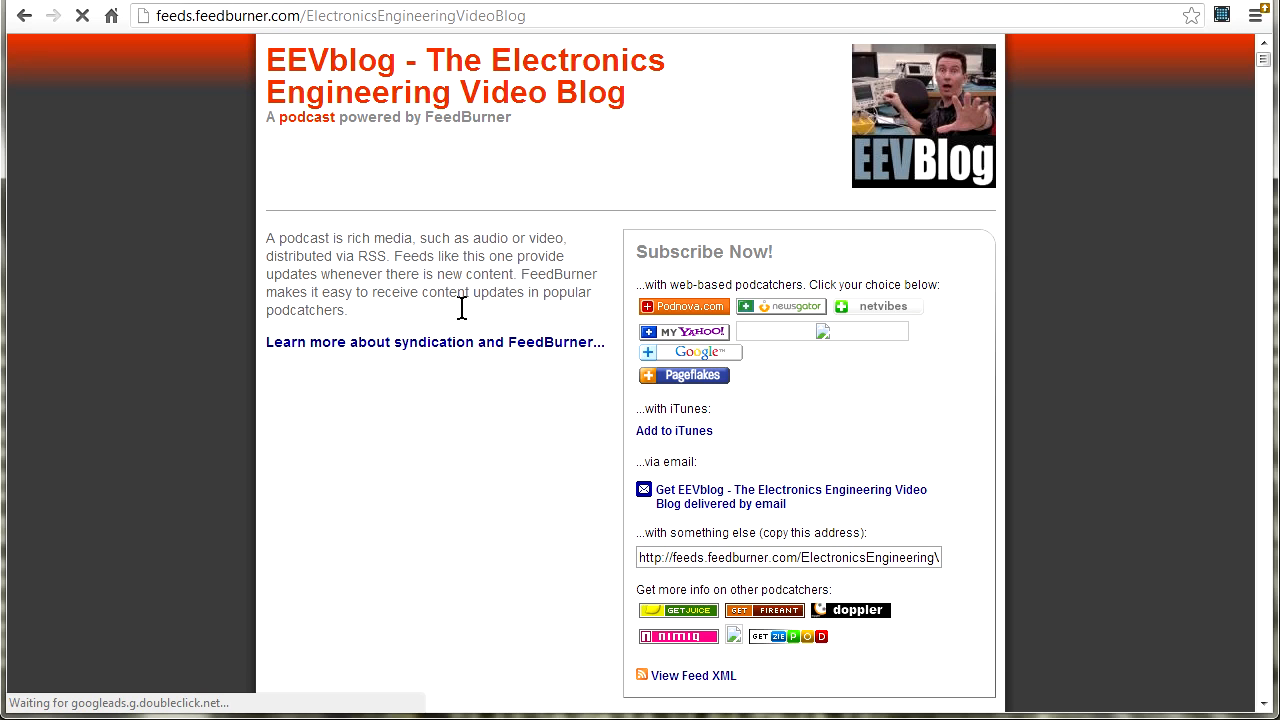
{"action": "scroll", "coordinate": [462, 309], "scroll_direction": "down", "scroll_amount": 1}
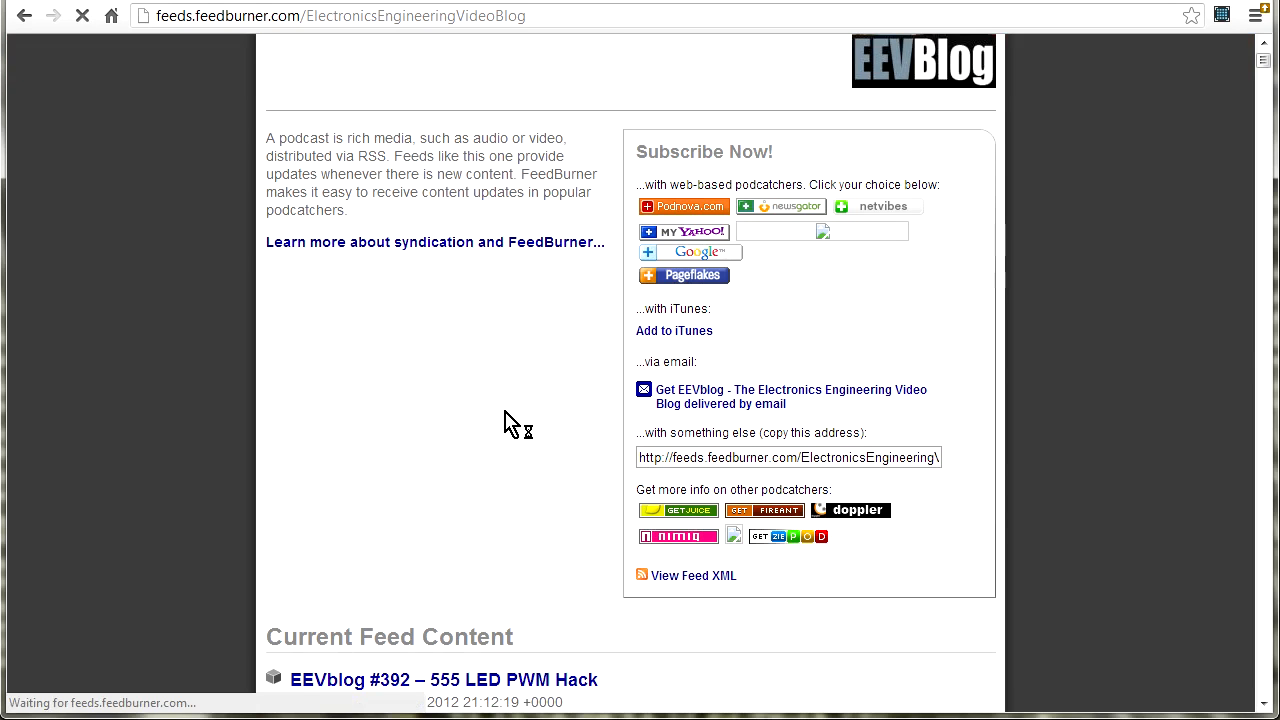
{"action": "scroll", "coordinate": [505, 423], "scroll_direction": "down", "scroll_amount": 1}
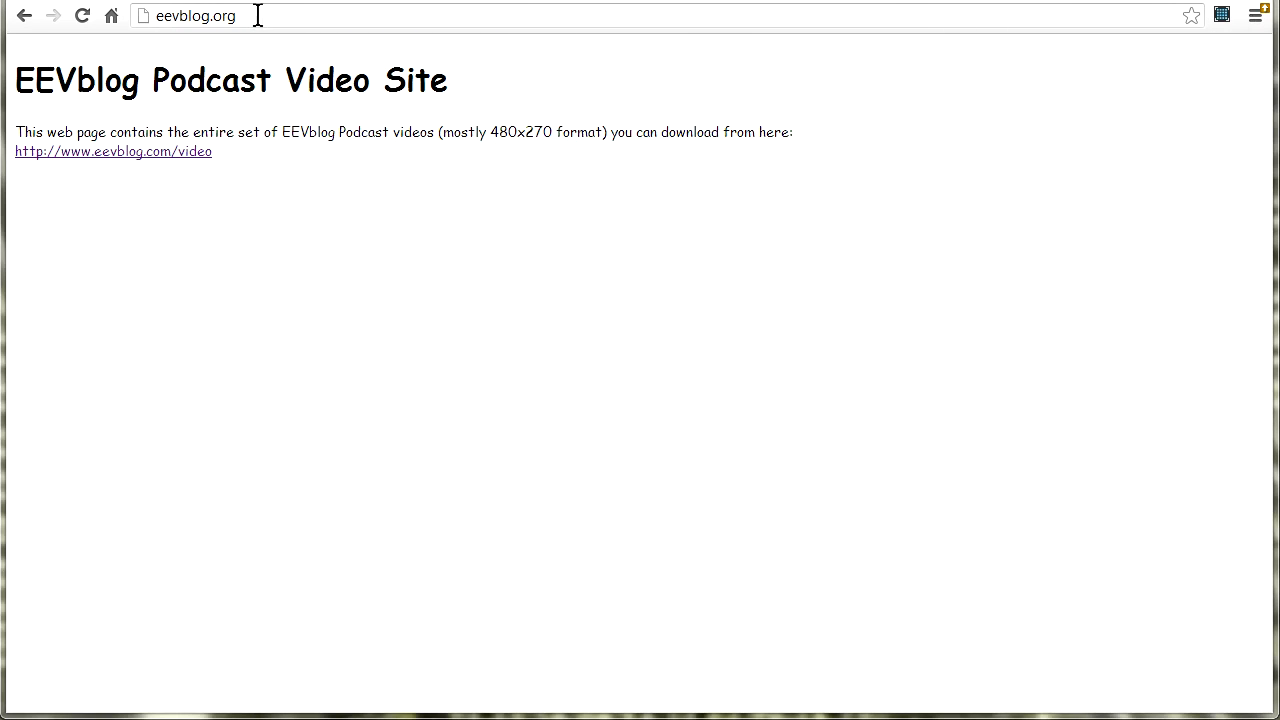
- Browse the eevblog.org downloadable video directory down to the EEVblog393 LiPo testing file
{"action": "left_click_drag", "start_coordinate": [257, 15], "coordinate": [150, 33]}
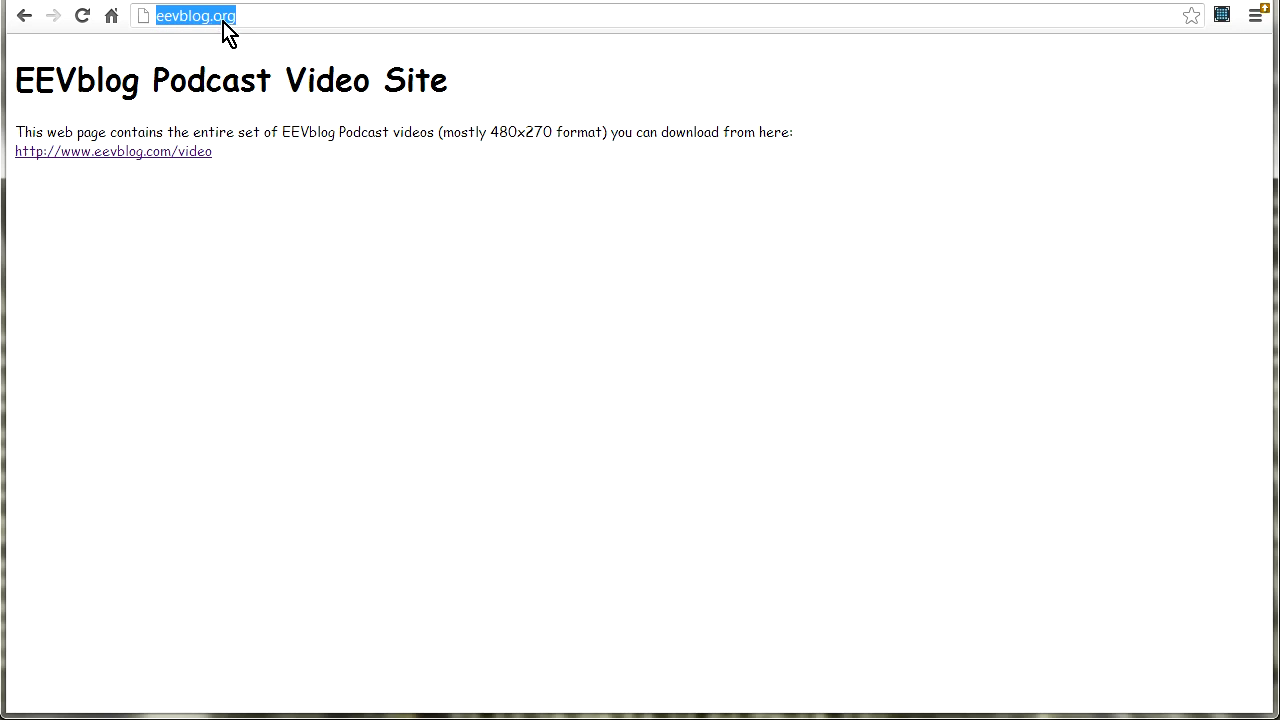
{"action": "left_click", "coordinate": [211, 124]}
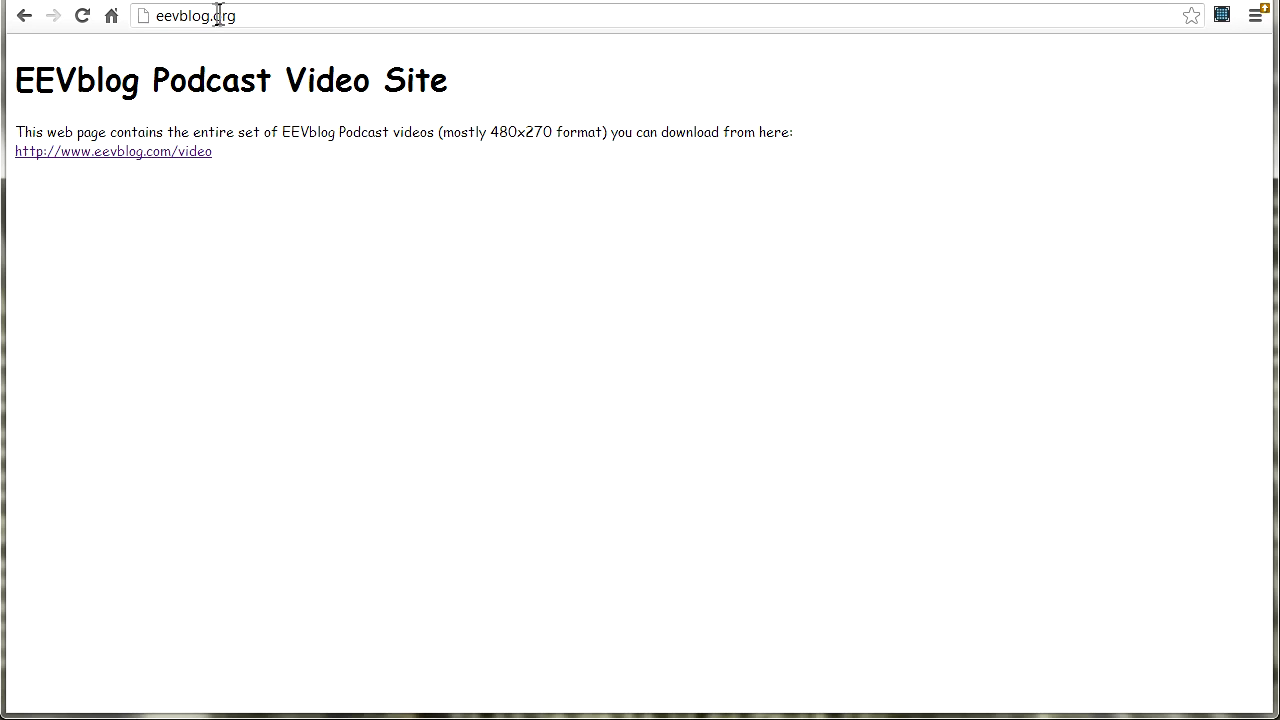
{"action": "left_click", "coordinate": [169, 160]}
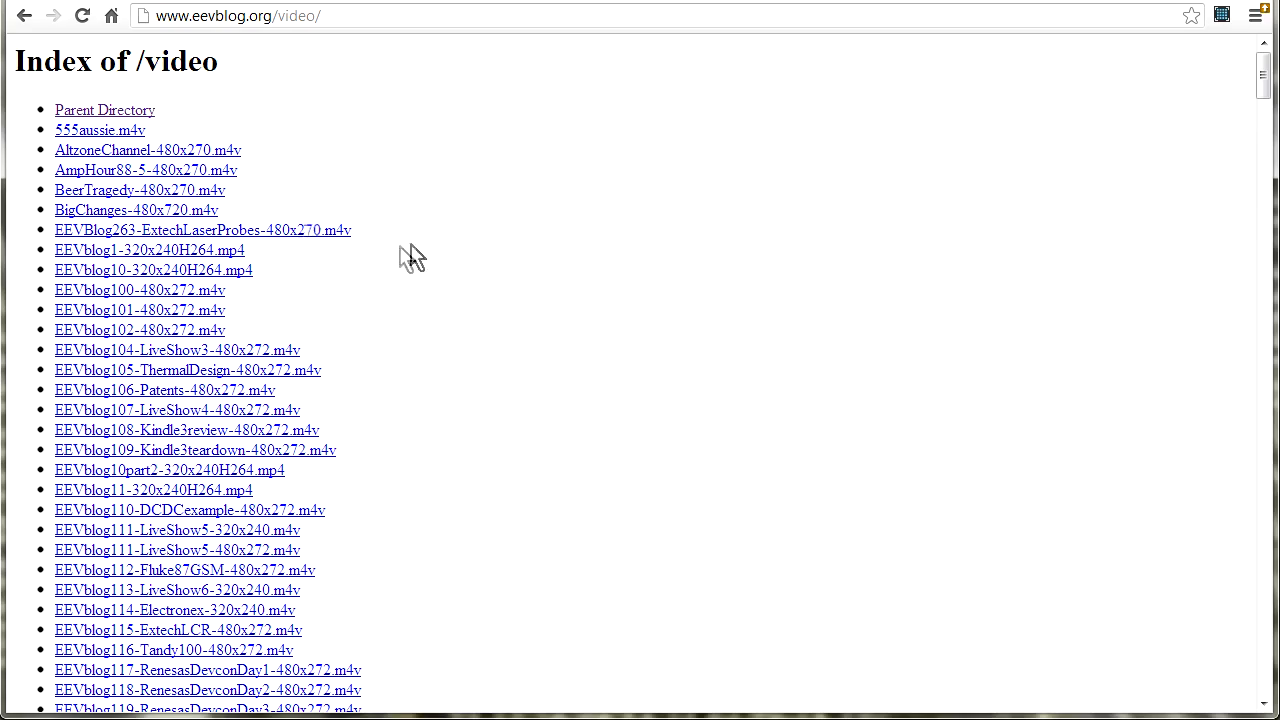
{"action": "scroll", "coordinate": [486, 246], "scroll_direction": "down", "scroll_amount": 10}
{"action": "scroll", "coordinate": [486, 246], "scroll_direction": "down", "scroll_amount": 9}
{"action": "scroll", "coordinate": [466, 251], "scroll_direction": "down", "scroll_amount": 8}
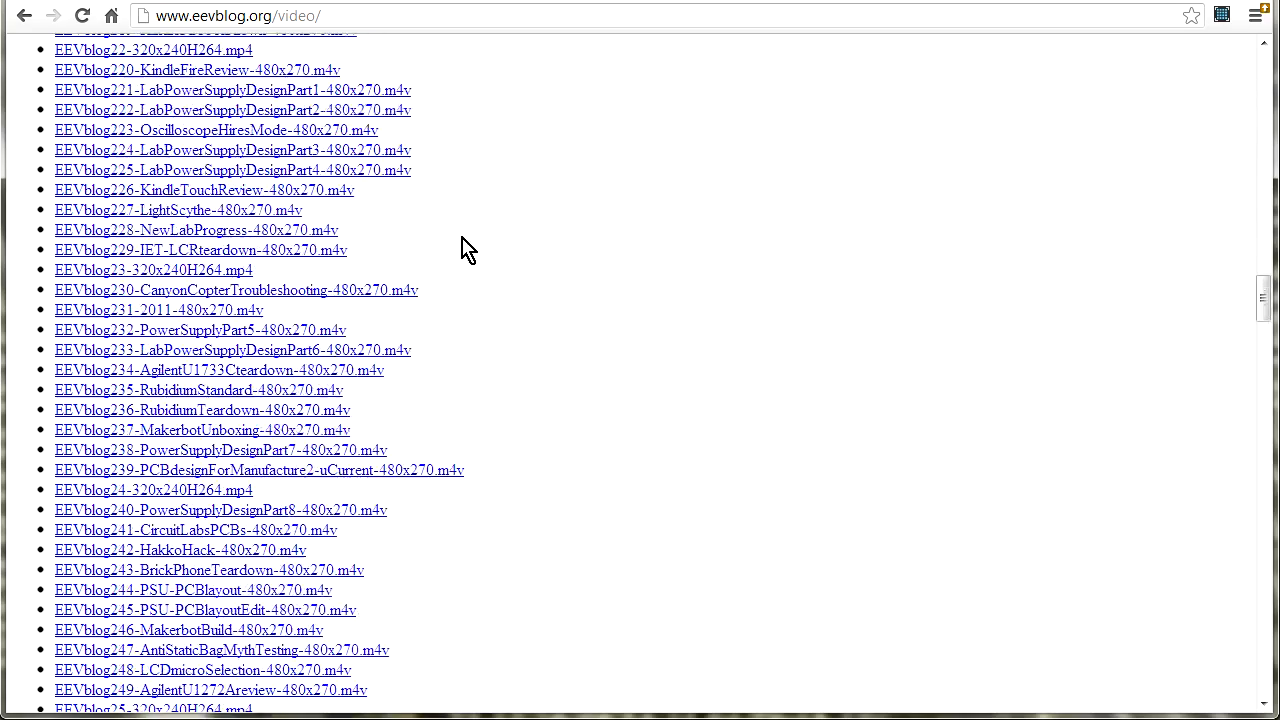
{"action": "scroll", "coordinate": [464, 250], "scroll_direction": "down", "scroll_amount": 10}
{"action": "scroll", "coordinate": [460, 253], "scroll_direction": "down", "scroll_amount": 6}
{"action": "scroll", "coordinate": [454, 251], "scroll_direction": "down", "scroll_amount": 5}
{"action": "scroll", "coordinate": [454, 251], "scroll_direction": "down", "scroll_amount": 3}
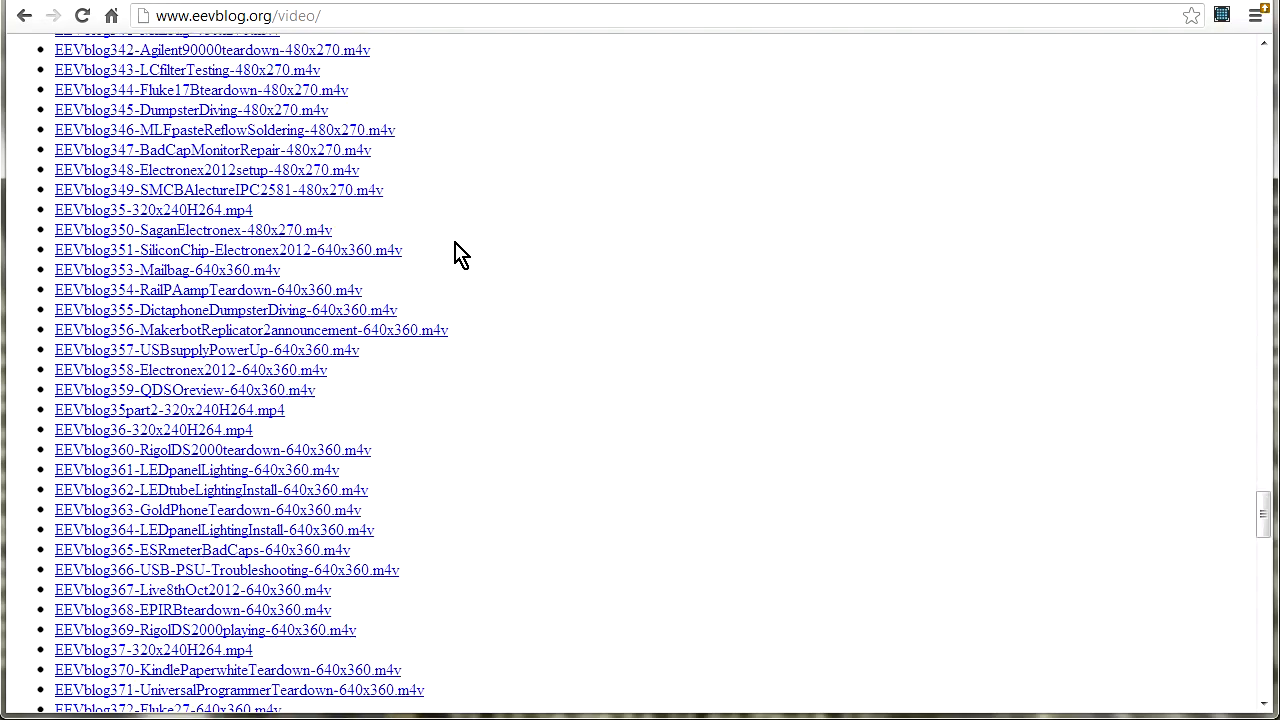
{"action": "scroll", "coordinate": [454, 251], "scroll_direction": "down", "scroll_amount": 4}
{"action": "scroll", "coordinate": [222, 300], "scroll_direction": "up", "scroll_amount": 6}
{"action": "scroll", "coordinate": [222, 300], "scroll_direction": "up", "scroll_amount": 3}
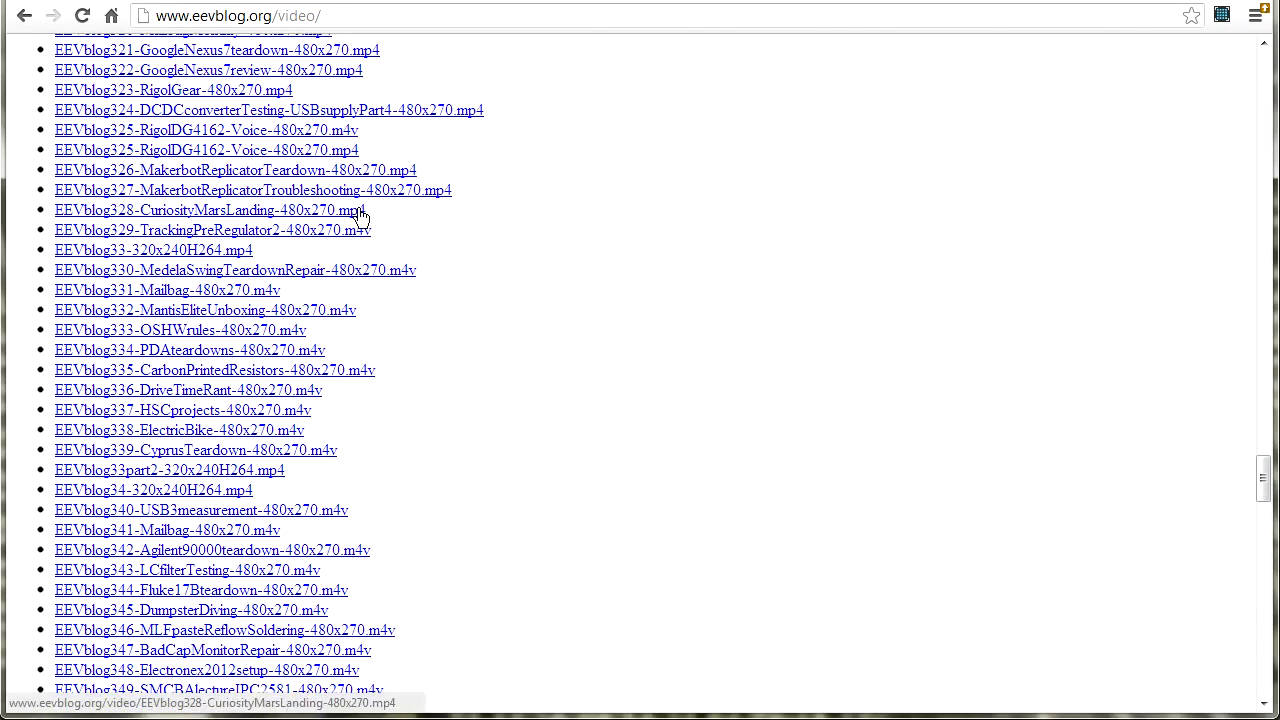
{"action": "scroll", "coordinate": [320, 290], "scroll_direction": "down", "scroll_amount": 5}
{"action": "scroll", "coordinate": [321, 292], "scroll_direction": "down", "scroll_amount": 9}
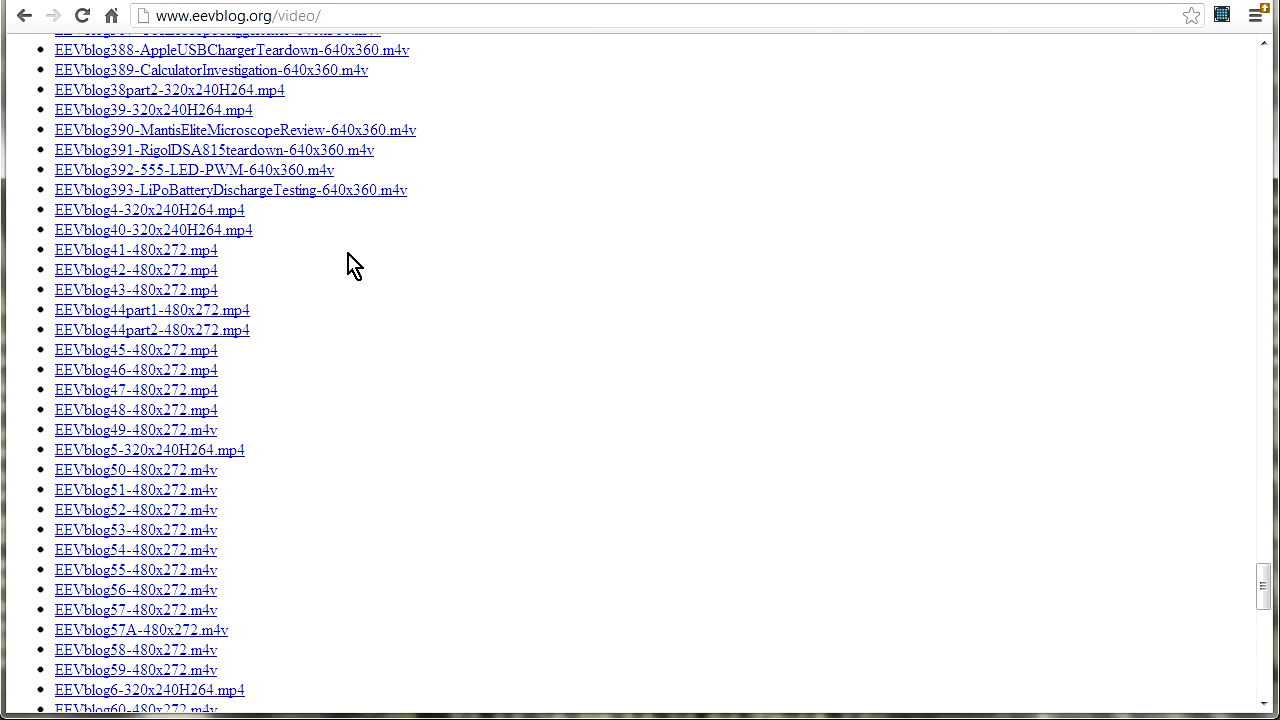
{"action": "scroll", "coordinate": [347, 262], "scroll_direction": "up", "scroll_amount": 2}
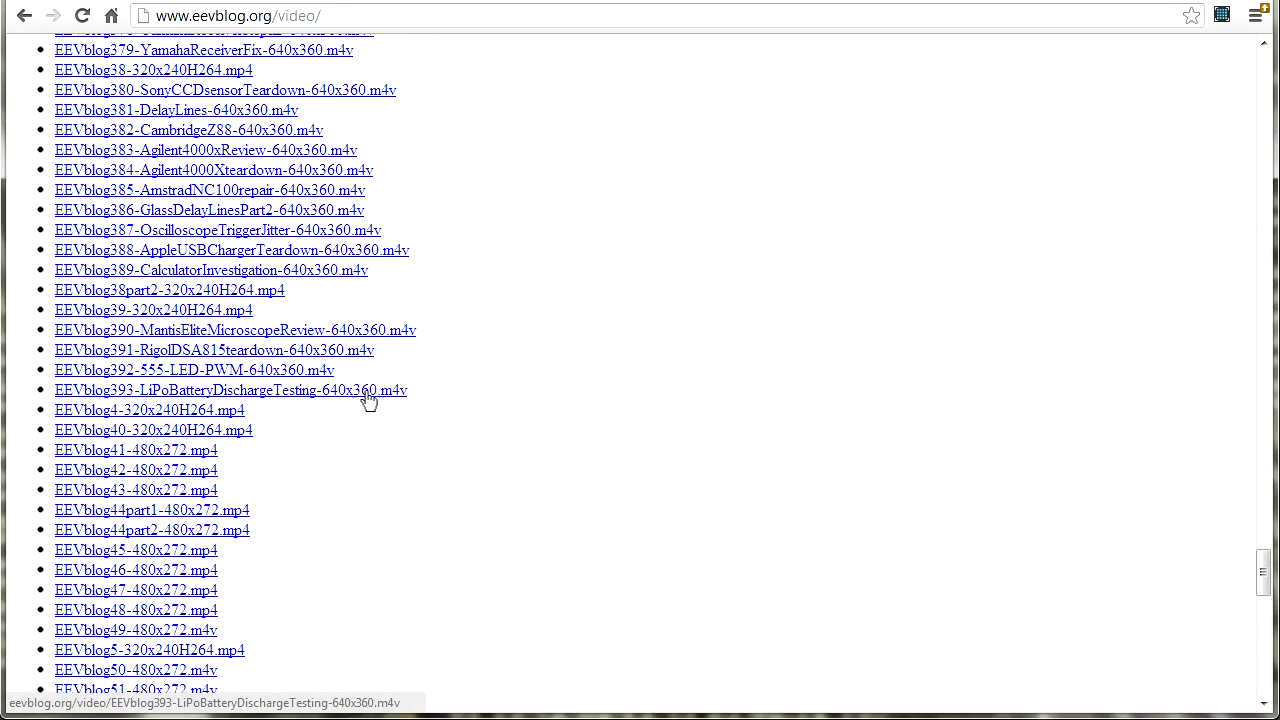
{"action": "right_click", "coordinate": [320, 398]}
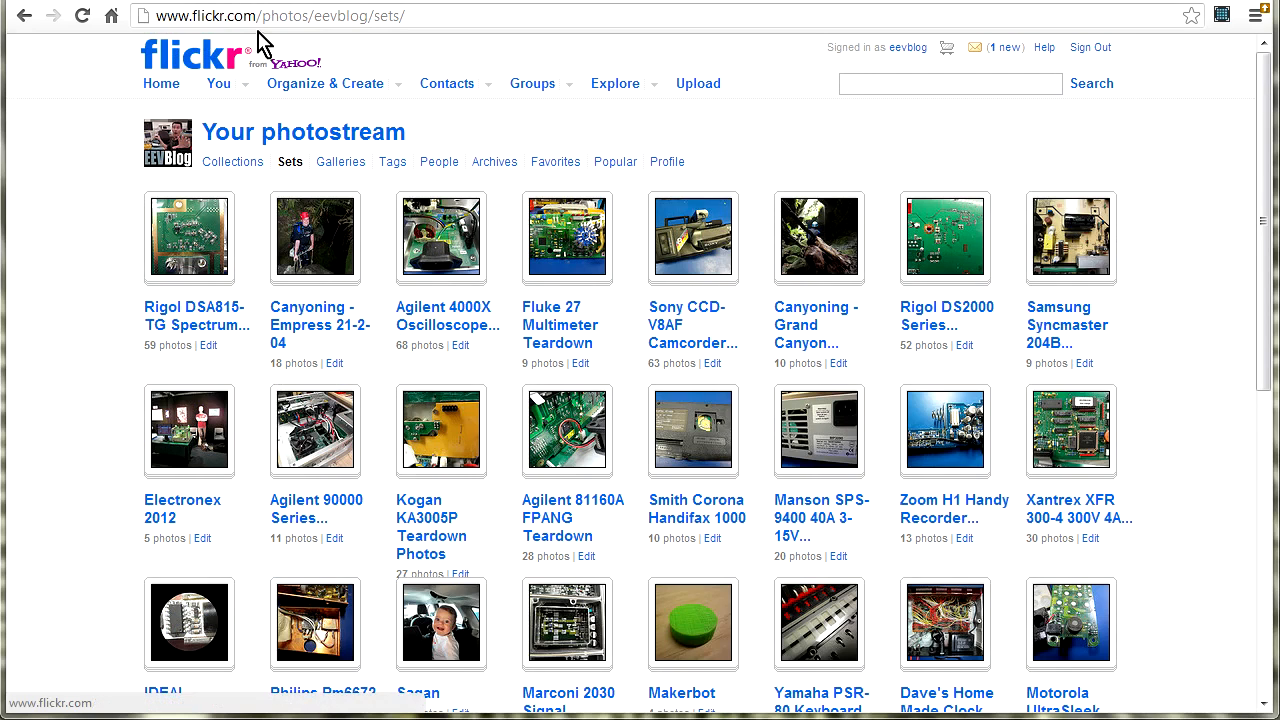
- View the Rigol DSA815-TG Spectrum Analyser teardown photo set on Flickr
{"action": "left_click_drag", "start_coordinate": [156, 15], "coordinate": [372, 15]}
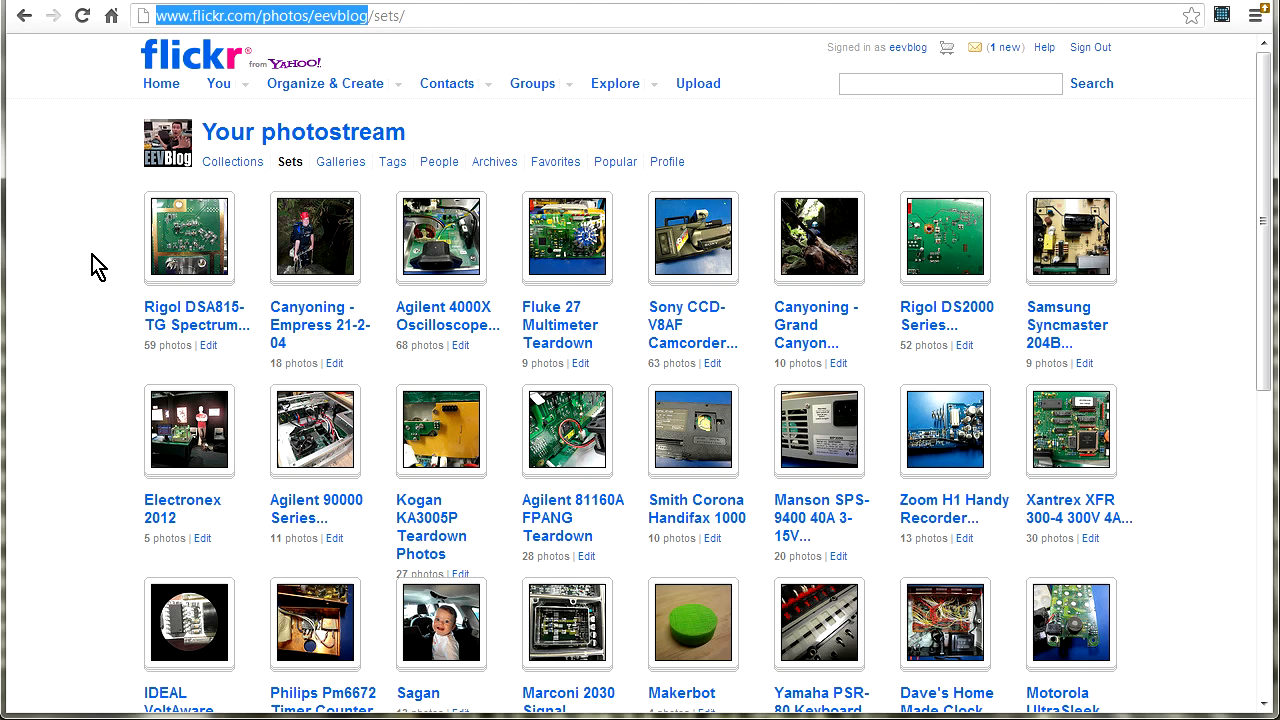
{"action": "left_click_drag", "start_coordinate": [100, 258], "coordinate": [208, 318]}
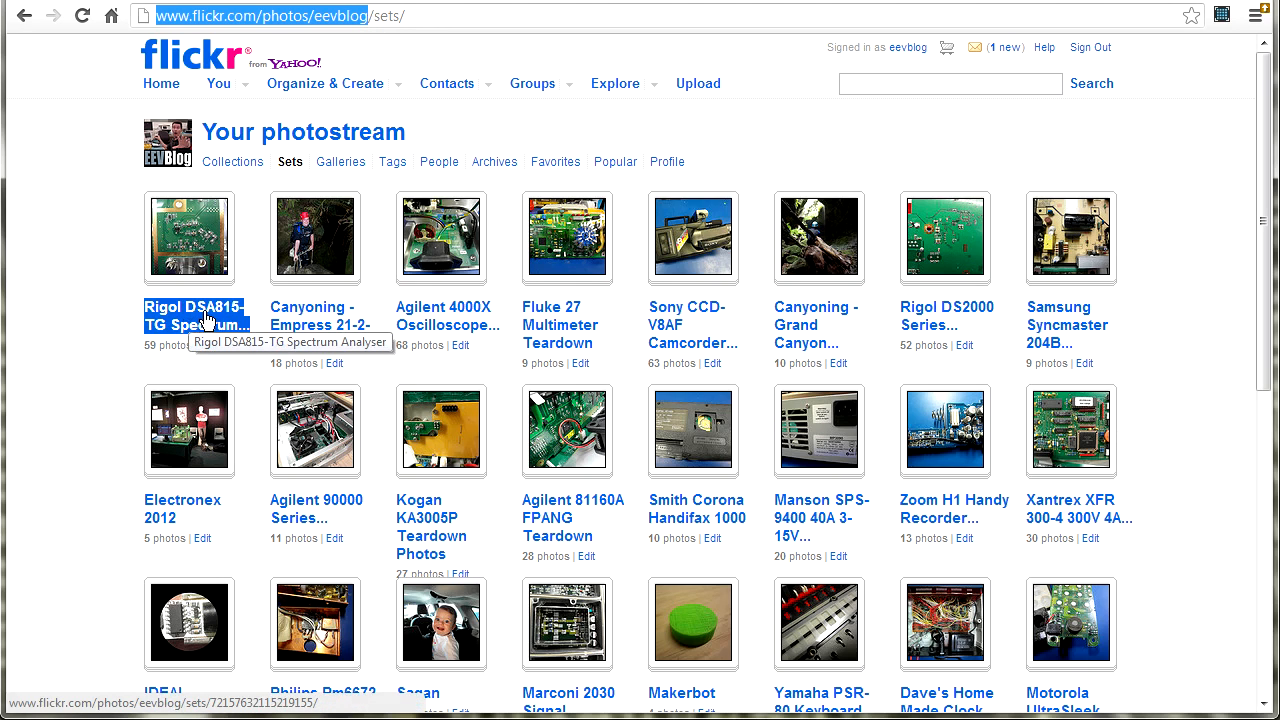
{"action": "left_click", "coordinate": [207, 317]}
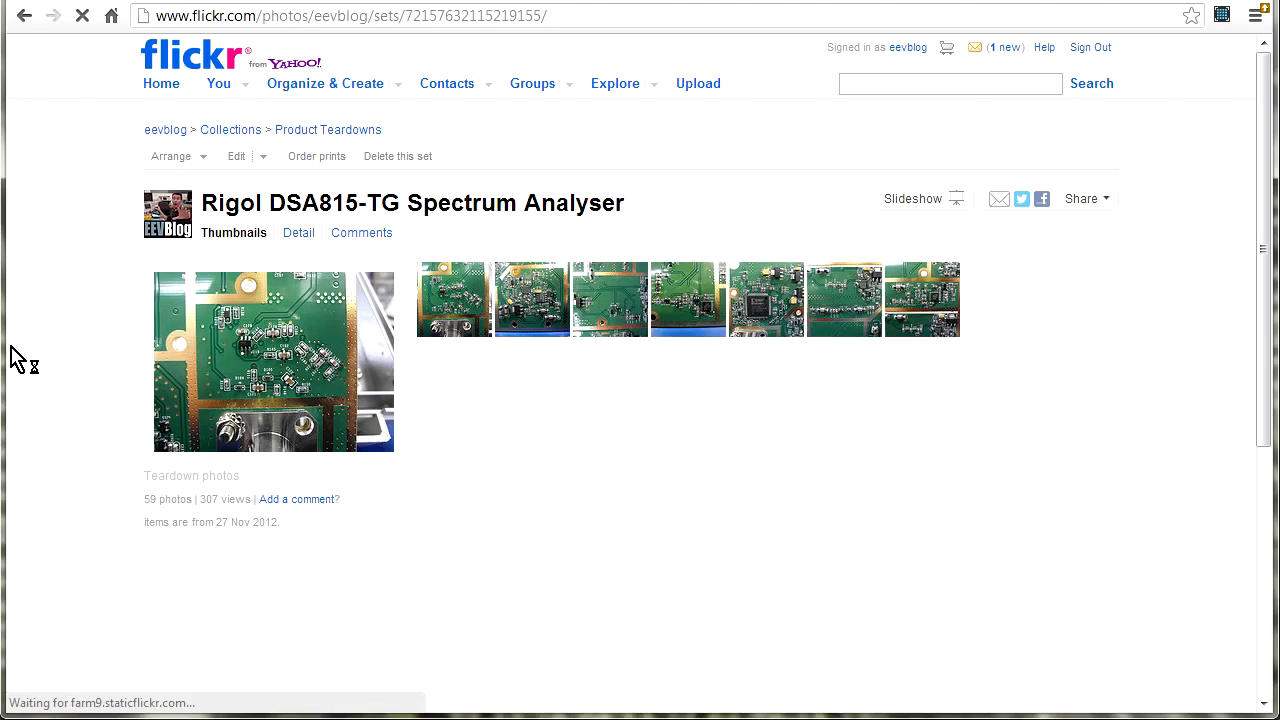
{"action": "scroll", "coordinate": [699, 392], "scroll_direction": "down", "scroll_amount": 3}
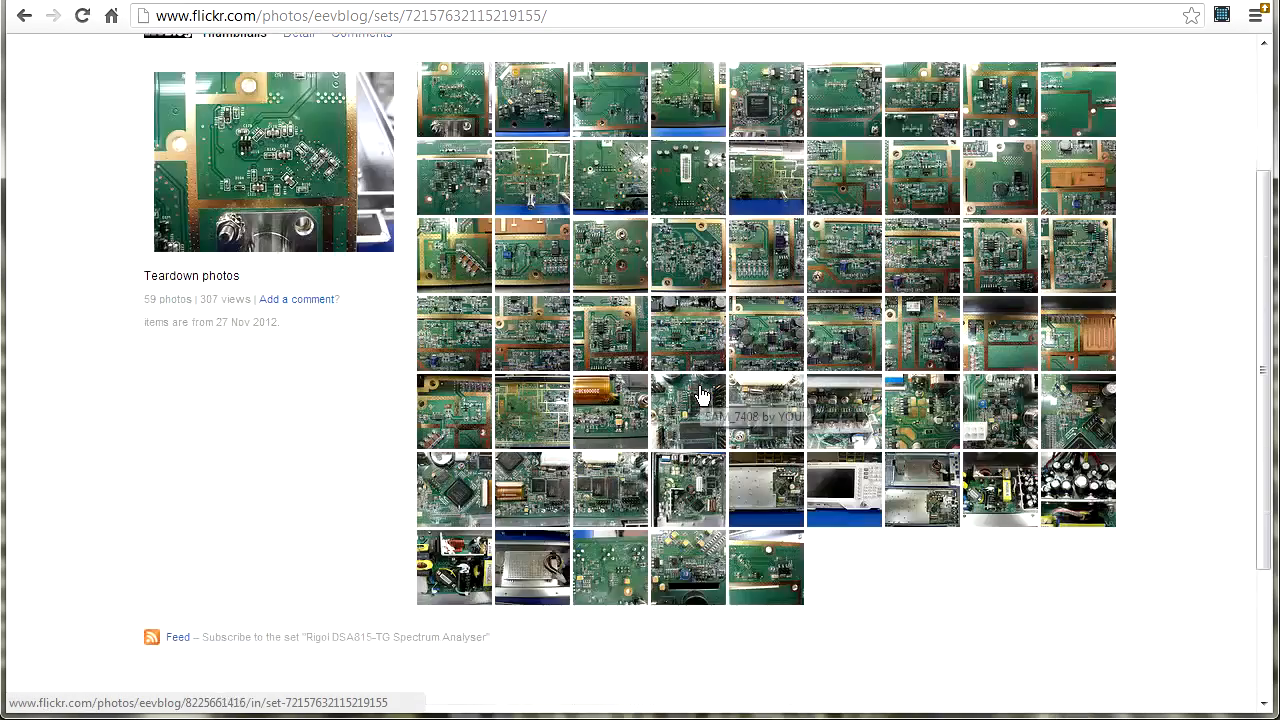
{"action": "scroll", "coordinate": [699, 392], "scroll_direction": "up", "scroll_amount": 2}
{"action": "scroll", "coordinate": [699, 392], "scroll_direction": "up", "scroll_amount": 1}
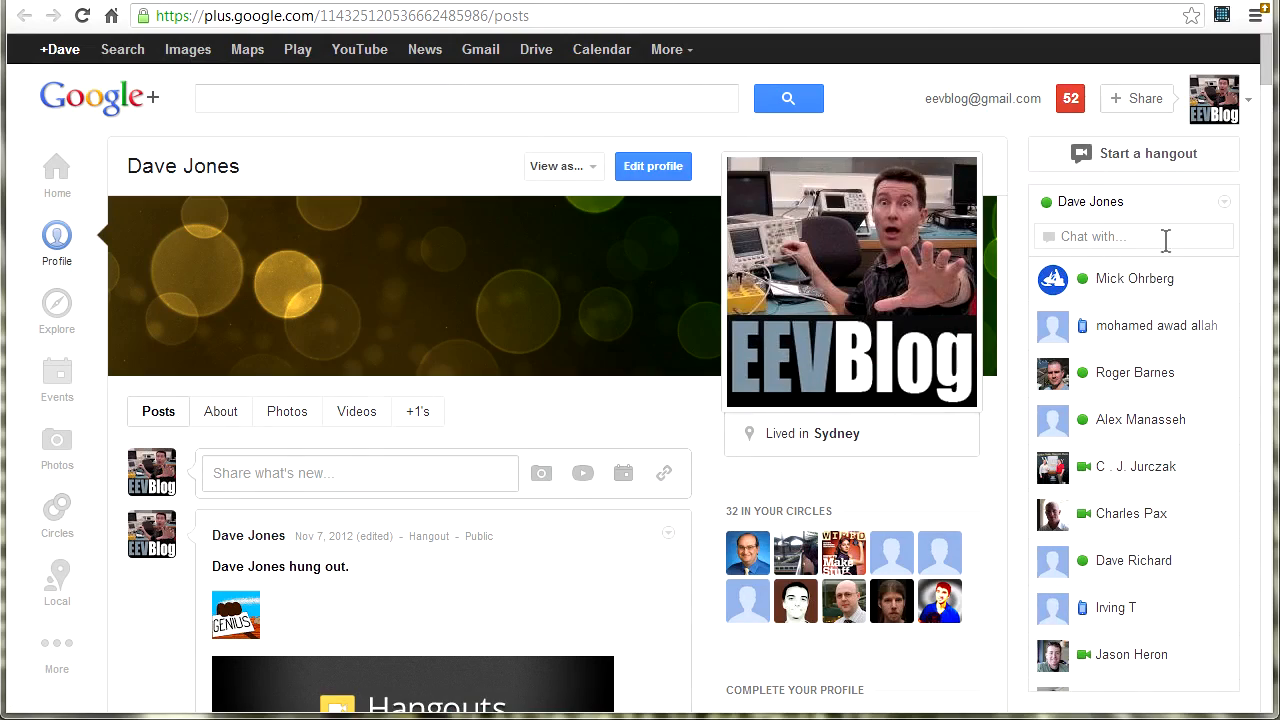
{"action": "mouse_move", "coordinate": [1262, 57]}
{"action": "left_mouse_down"}
{"action": "mouse_move", "coordinate": [1271, 86]}
{"action": "mouse_move", "coordinate": [1258, 40]}
{"action": "left_mouse_up"}
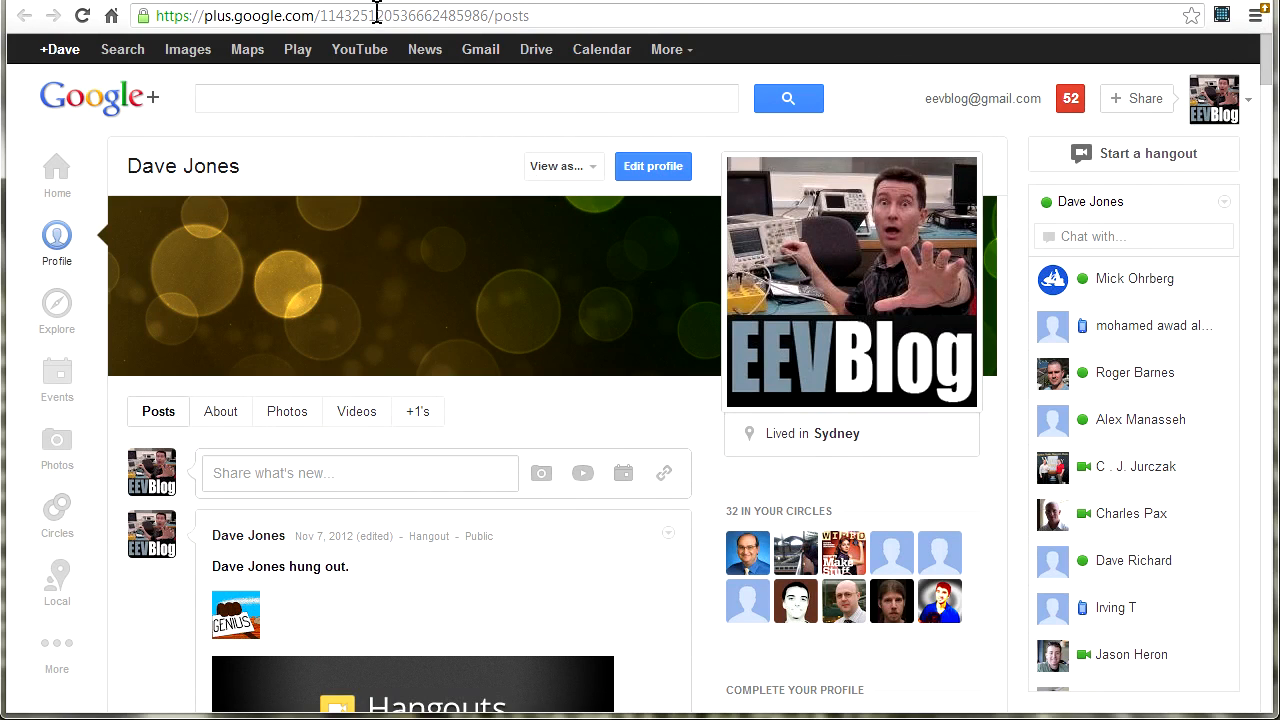
- Select the Google+ profile address before navigating to theamphour.com
{"action": "left_click_drag", "start_coordinate": [570, 15], "coordinate": [108, 18]}
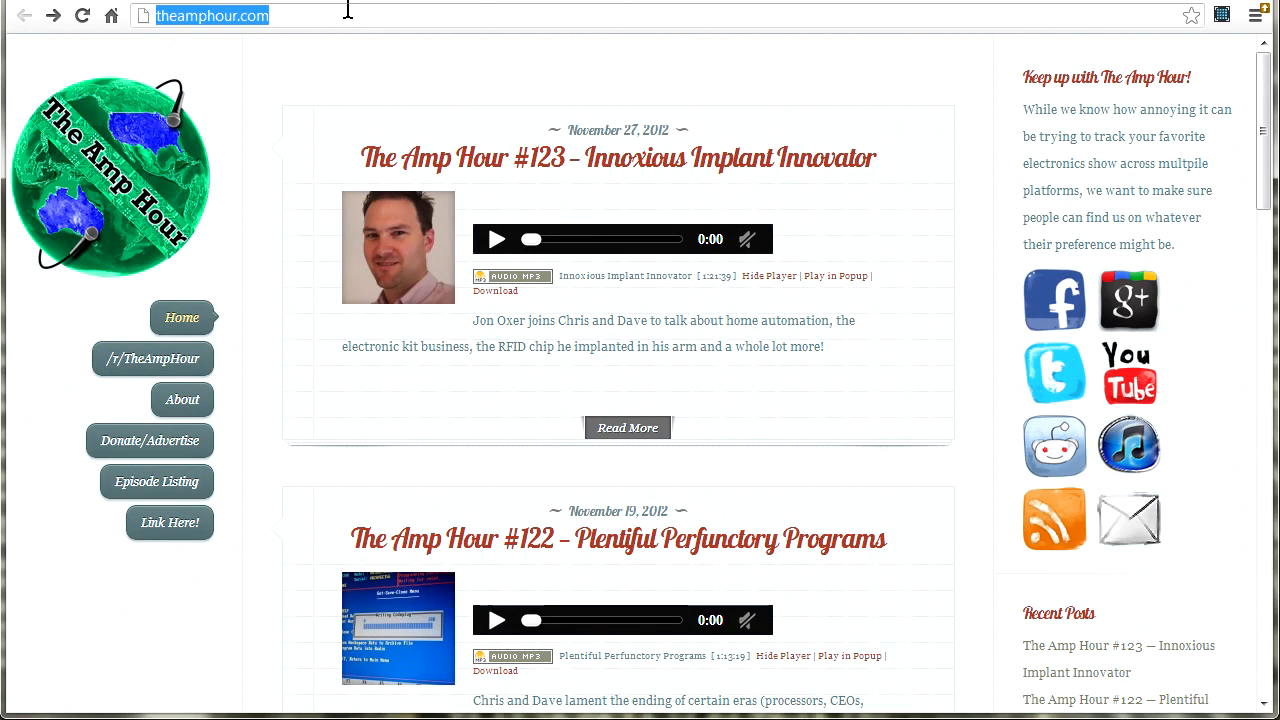
- Highlight the theamphour.com address and look over the latest episode posts
{"action": "left_click", "coordinate": [330, 10]}
{"action": "left_click_drag", "start_coordinate": [353, 12], "coordinate": [122, 12]}
{"action": "left_click", "coordinate": [965, 330]}
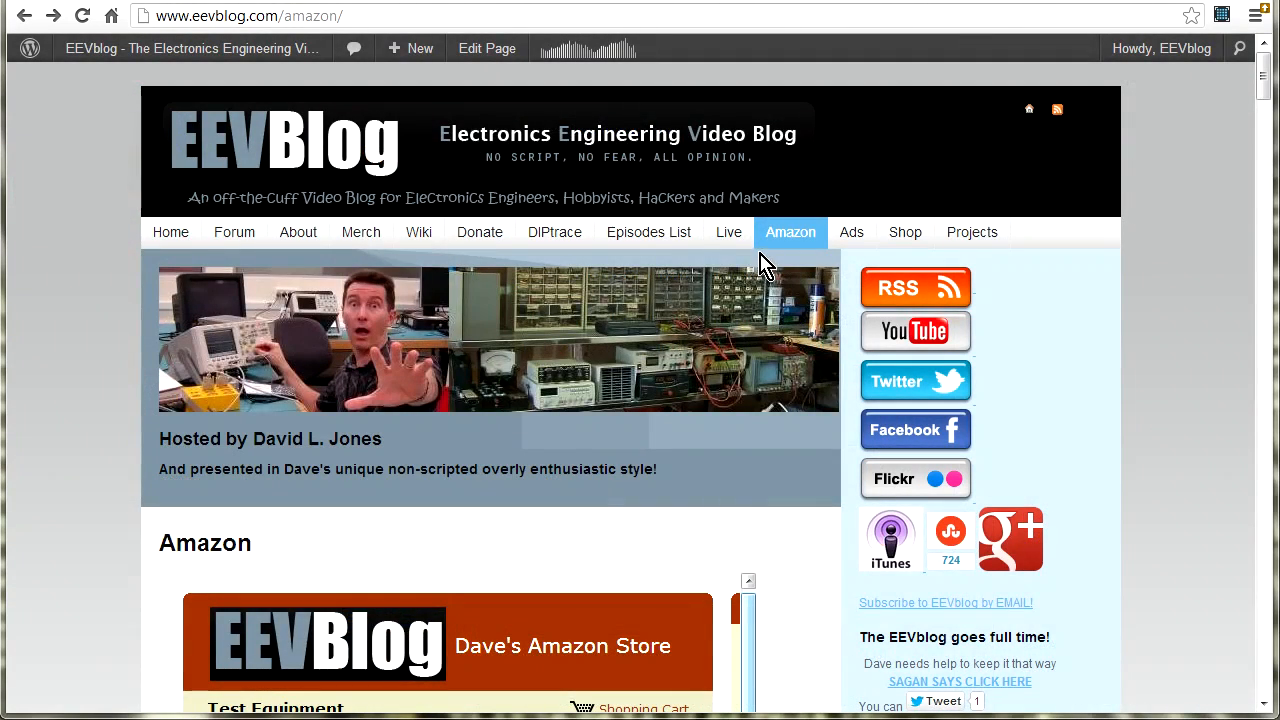
- Reach the uCurrent Pre-Built & Tested product page in the EEVblog Shop
{"action": "left_click", "coordinate": [906, 240]}
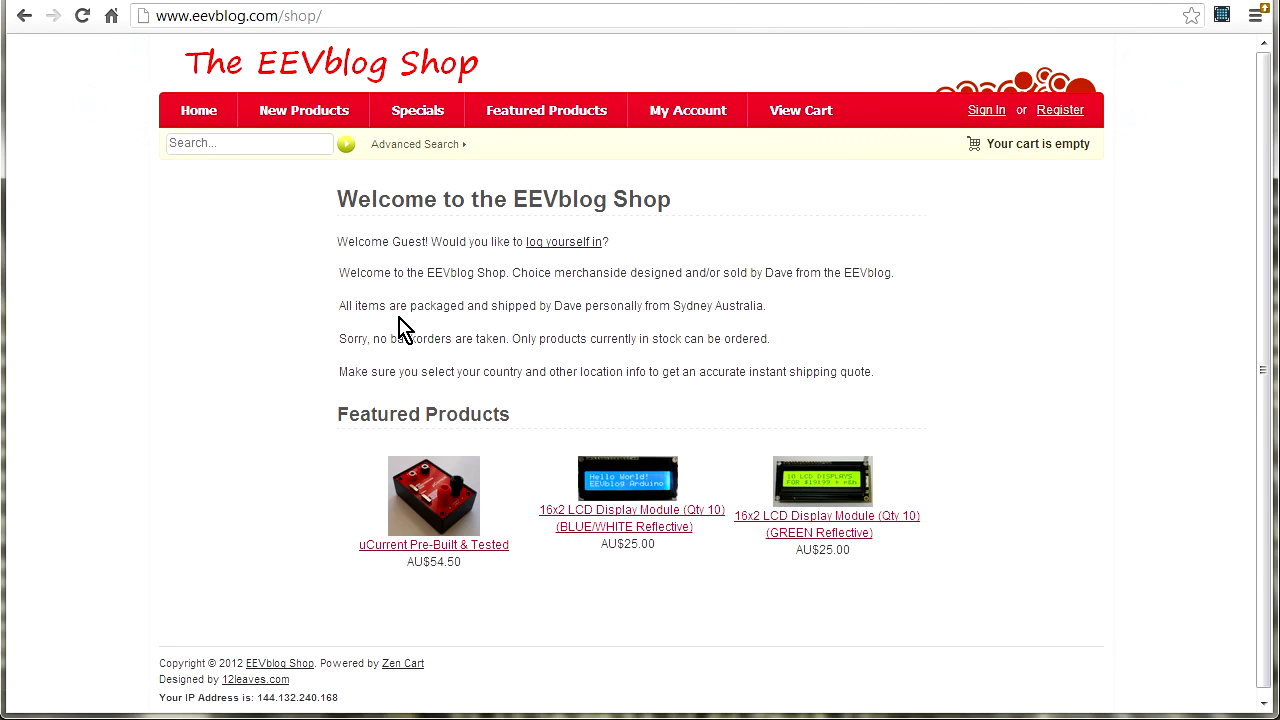
{"action": "left_click", "coordinate": [420, 547]}
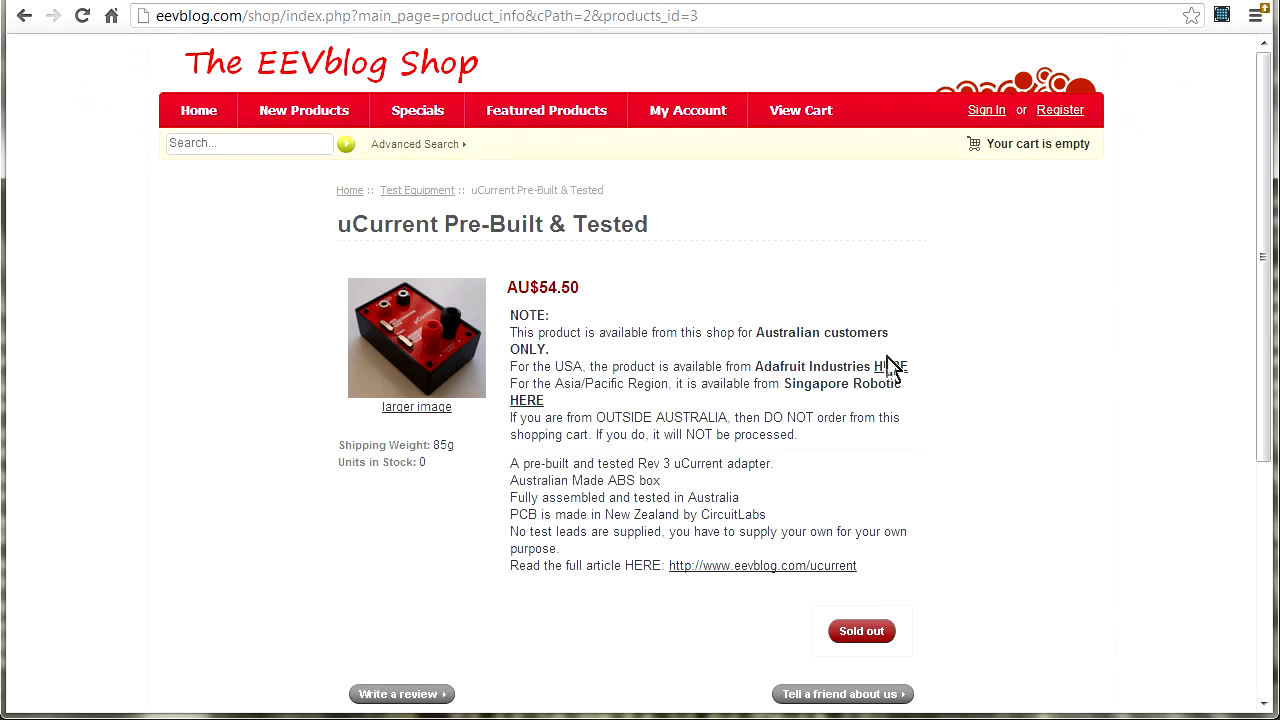
- Highlight the Adafruit Industries and Singapore Asia/Pacific reseller notes on the product page
{"action": "left_click_drag", "start_coordinate": [754, 366], "coordinate": [903, 368]}
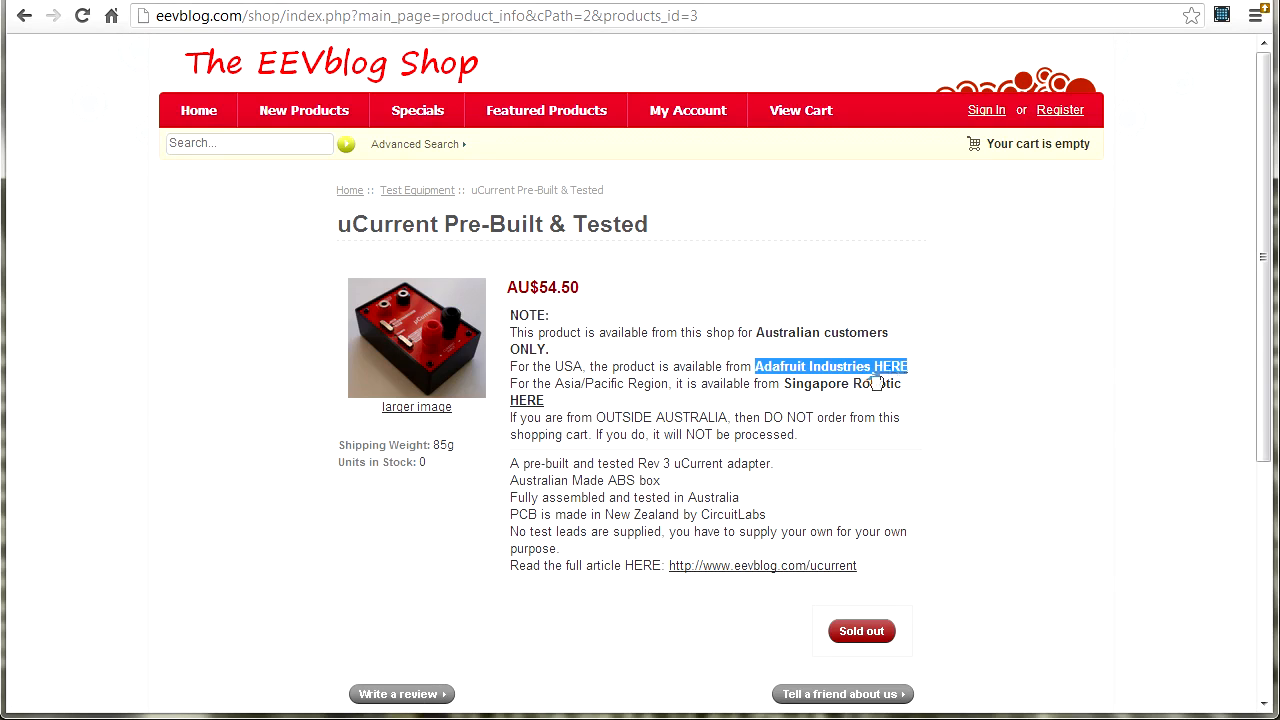
{"action": "left_click", "coordinate": [786, 388]}
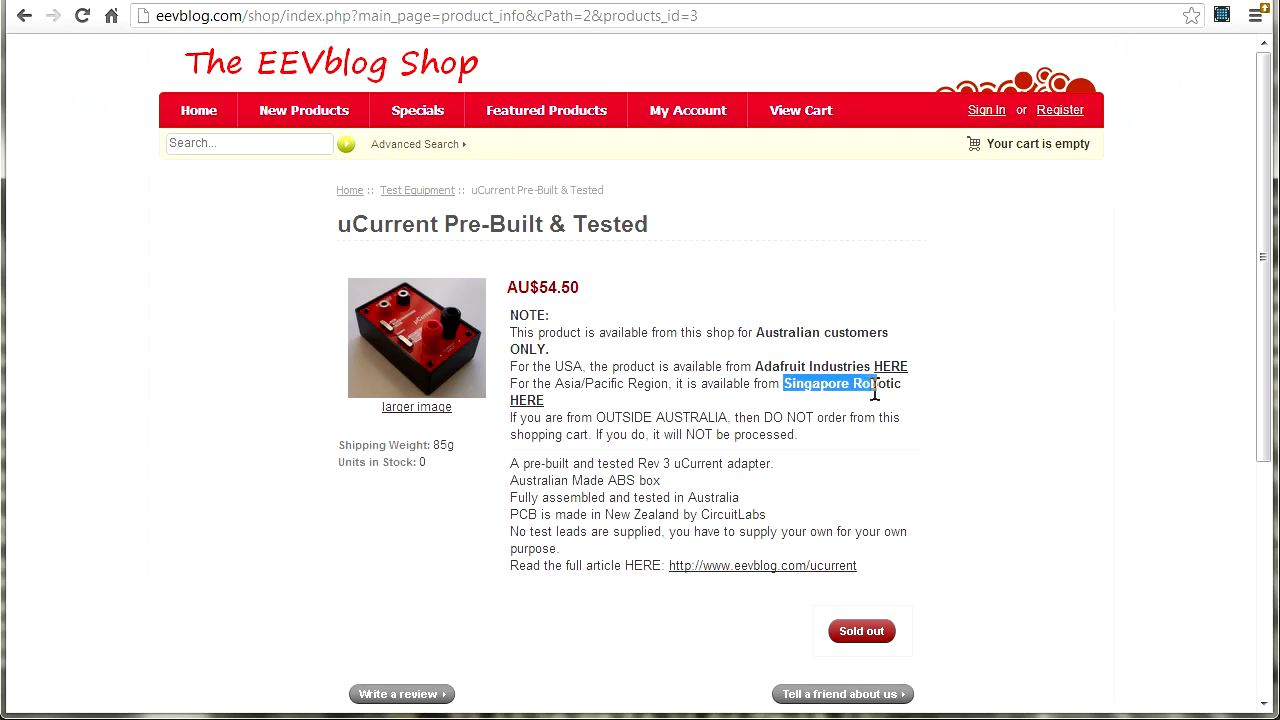
{"action": "left_click_drag", "start_coordinate": [785, 387], "coordinate": [903, 388]}
{"action": "left_click_drag", "start_coordinate": [553, 383], "coordinate": [676, 385]}
{"action": "left_click", "coordinate": [748, 388]}
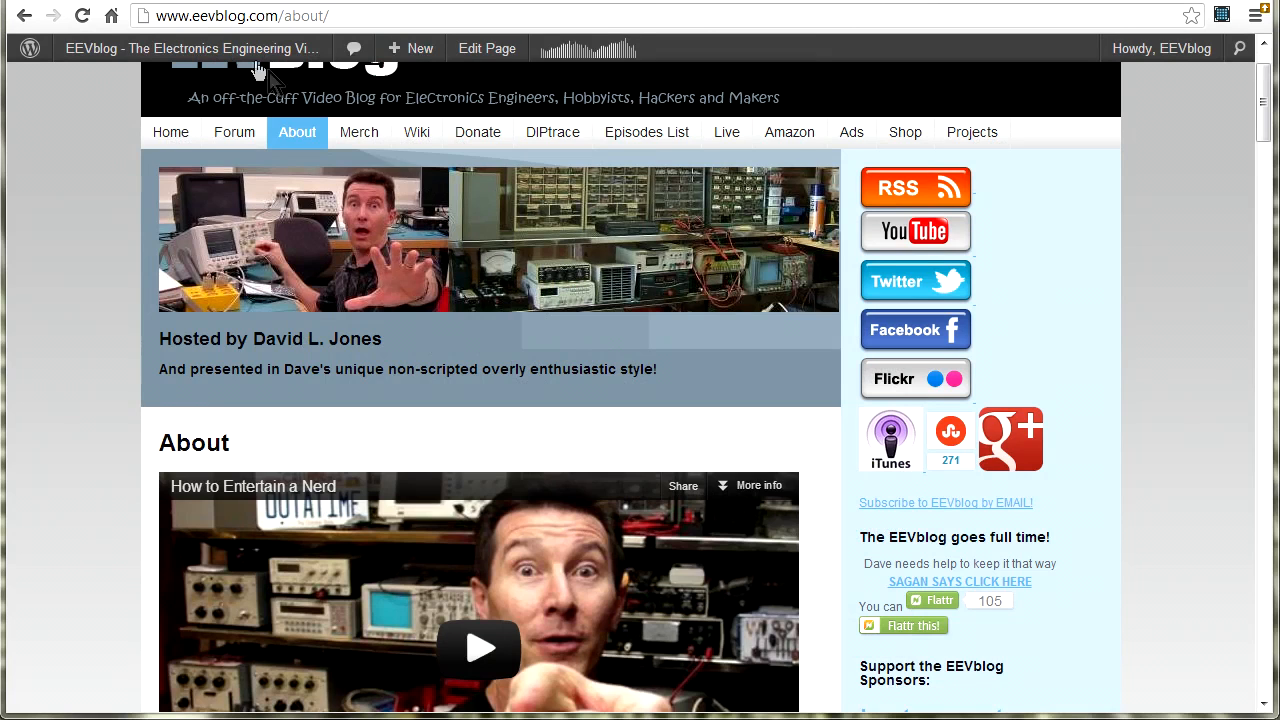
- From the About page's SUPPORT section, follow the 'donate money direct' link to the Donate page
{"action": "left_click", "coordinate": [159, 15]}
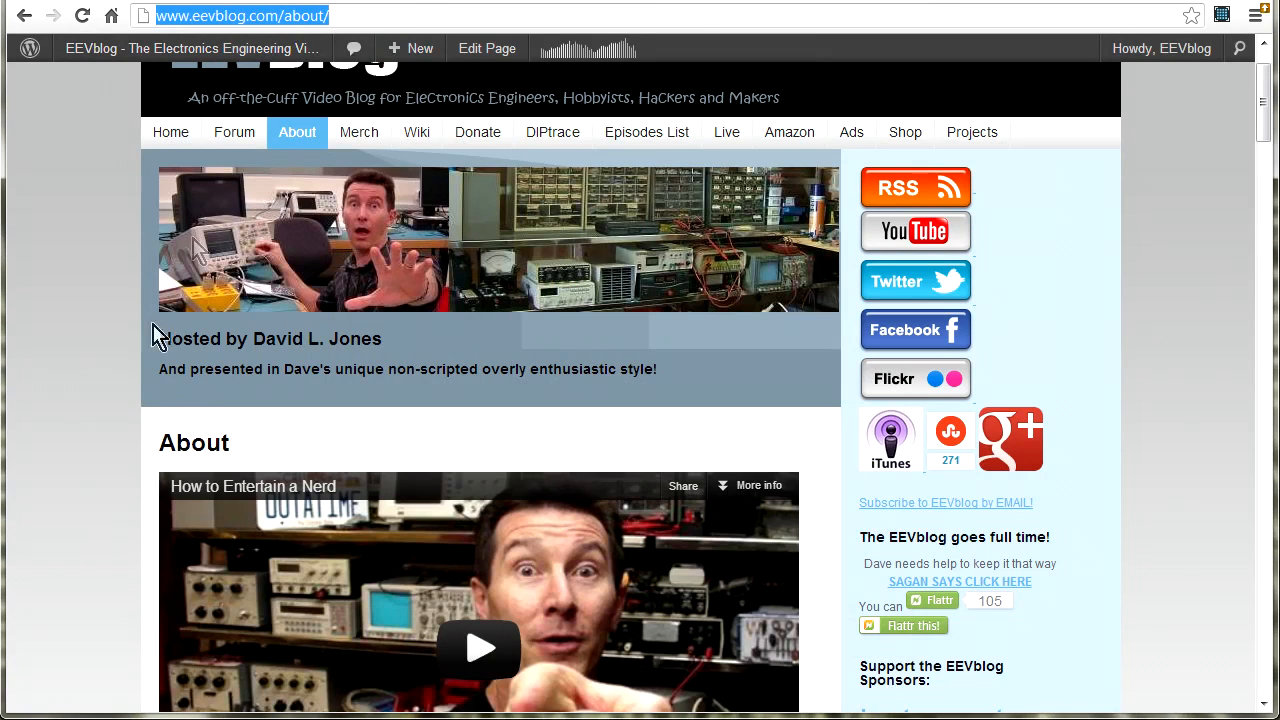
{"action": "left_click", "coordinate": [128, 460]}
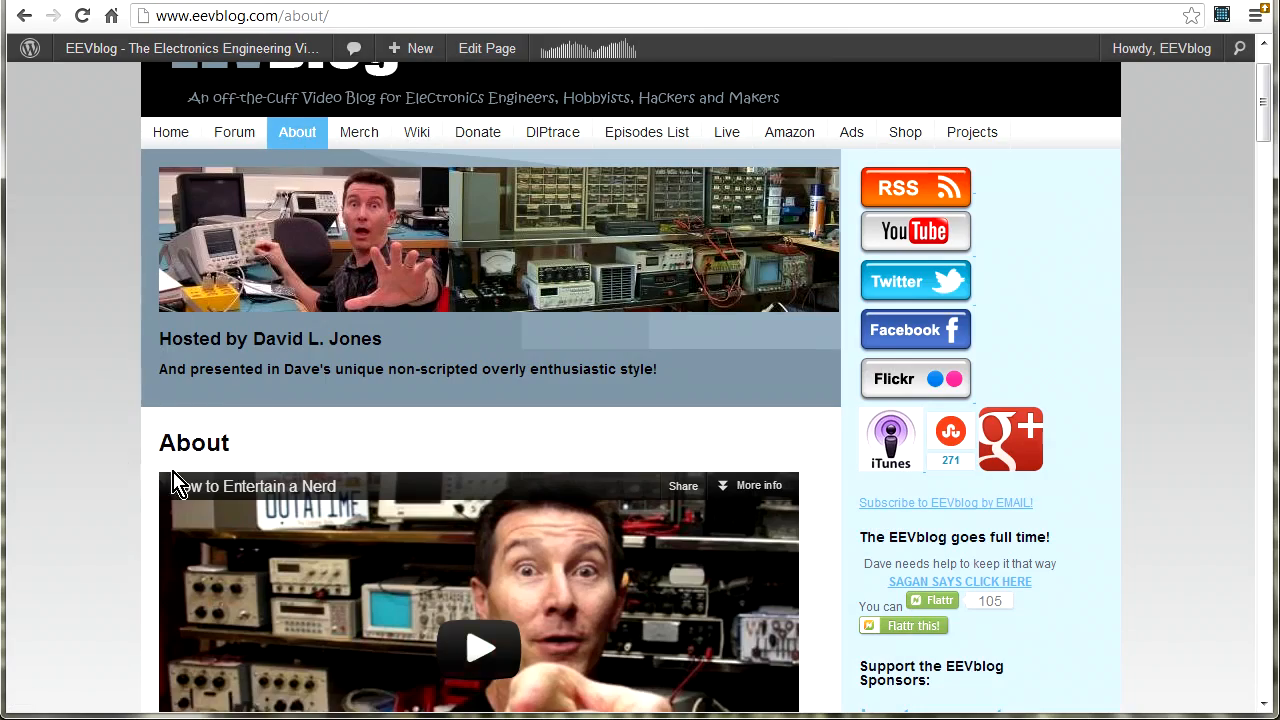
{"action": "scroll", "coordinate": [172, 475], "scroll_direction": "down", "scroll_amount": 4}
{"action": "scroll", "coordinate": [185, 468], "scroll_direction": "down", "scroll_amount": 2}
{"action": "scroll", "coordinate": [200, 430], "scroll_direction": "down", "scroll_amount": 3}
{"action": "scroll", "coordinate": [300, 440], "scroll_direction": "down", "scroll_amount": 2}
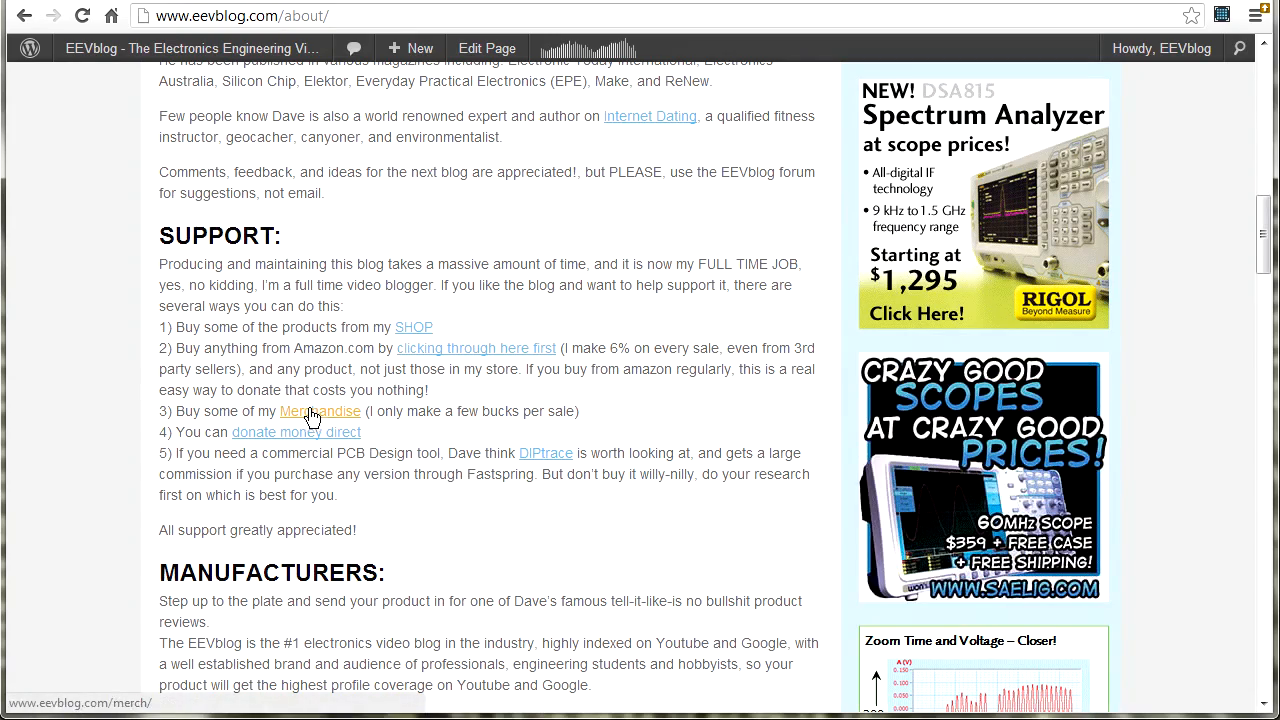
{"action": "scroll", "coordinate": [300, 440], "scroll_direction": "down", "scroll_amount": 2}
{"action": "scroll", "coordinate": [380, 443], "scroll_direction": "down", "scroll_amount": 5}
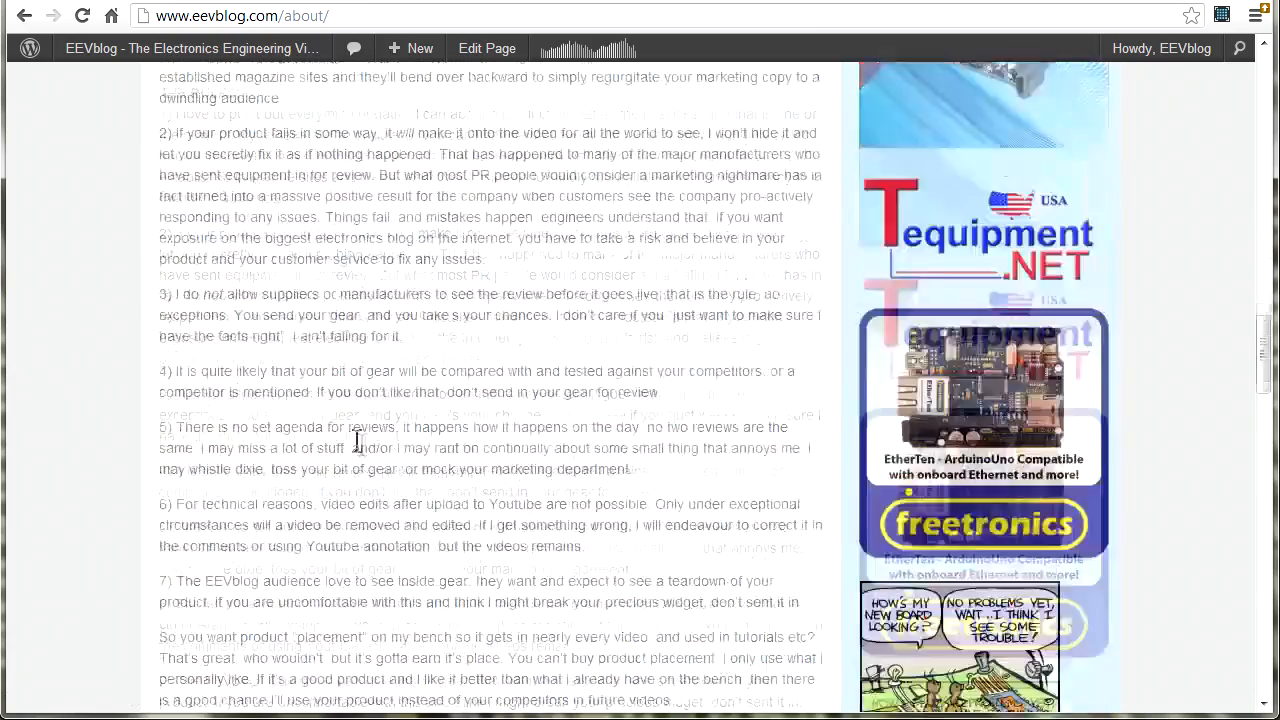
{"action": "scroll", "coordinate": [340, 443], "scroll_direction": "down", "scroll_amount": 5}
{"action": "scroll", "coordinate": [326, 443], "scroll_direction": "down", "scroll_amount": 5}
{"action": "scroll", "coordinate": [315, 460], "scroll_direction": "down", "scroll_amount": 4}
{"action": "scroll", "coordinate": [315, 460], "scroll_direction": "down", "scroll_amount": 5}
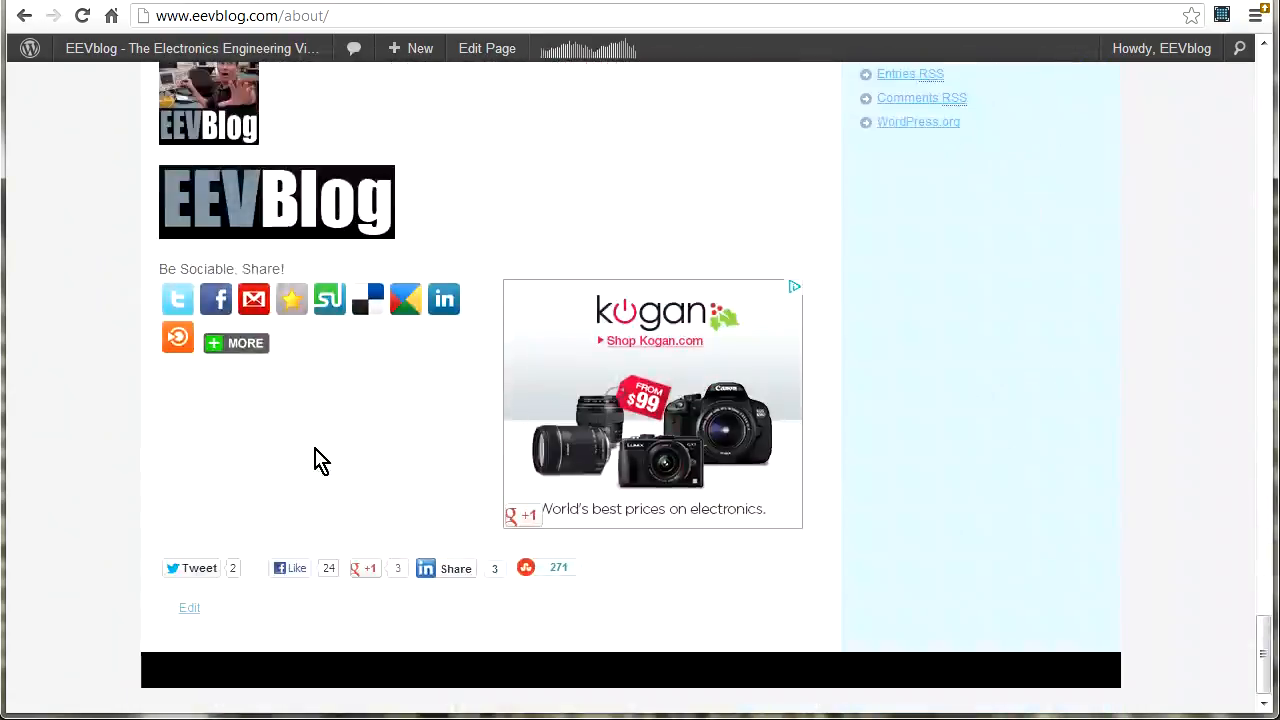
{"action": "scroll", "coordinate": [315, 460], "scroll_direction": "up", "scroll_amount": 5}
{"action": "scroll", "coordinate": [315, 460], "scroll_direction": "up", "scroll_amount": 5}
{"action": "scroll", "coordinate": [315, 457], "scroll_direction": "up", "scroll_amount": 5}
{"action": "scroll", "coordinate": [337, 449], "scroll_direction": "up", "scroll_amount": 5}
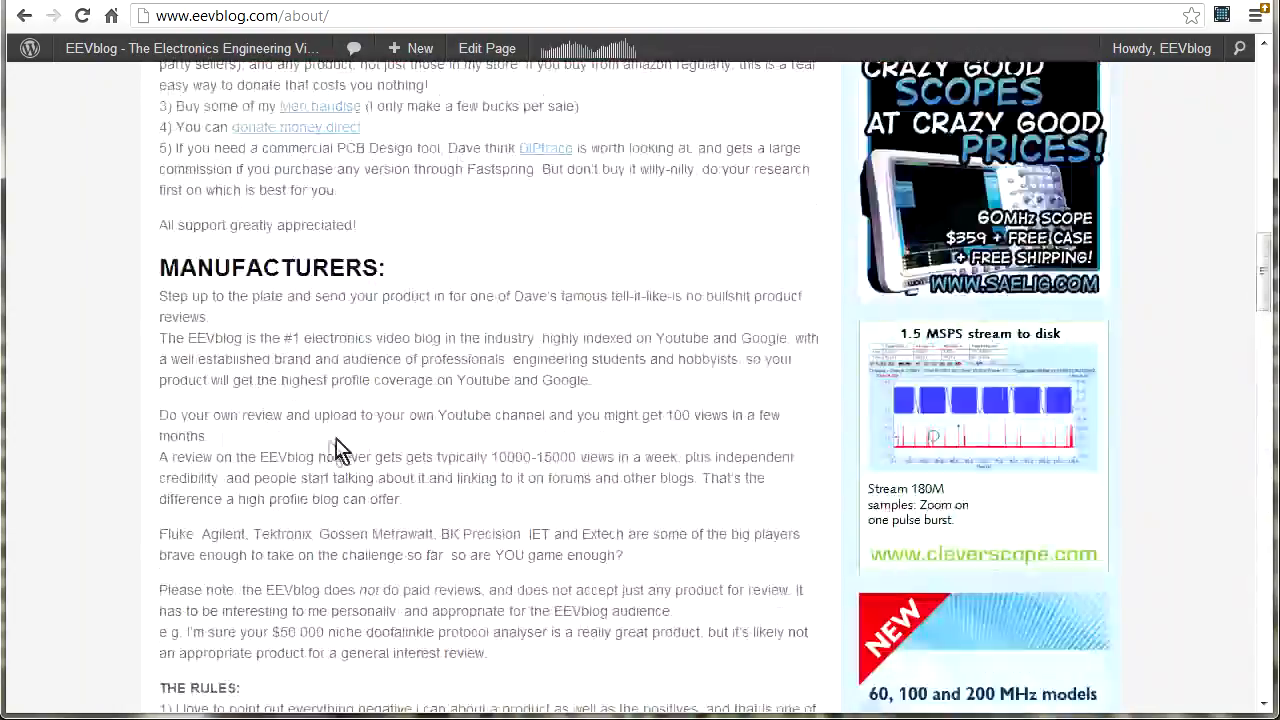
{"action": "scroll", "coordinate": [331, 440], "scroll_direction": "up", "scroll_amount": 5}
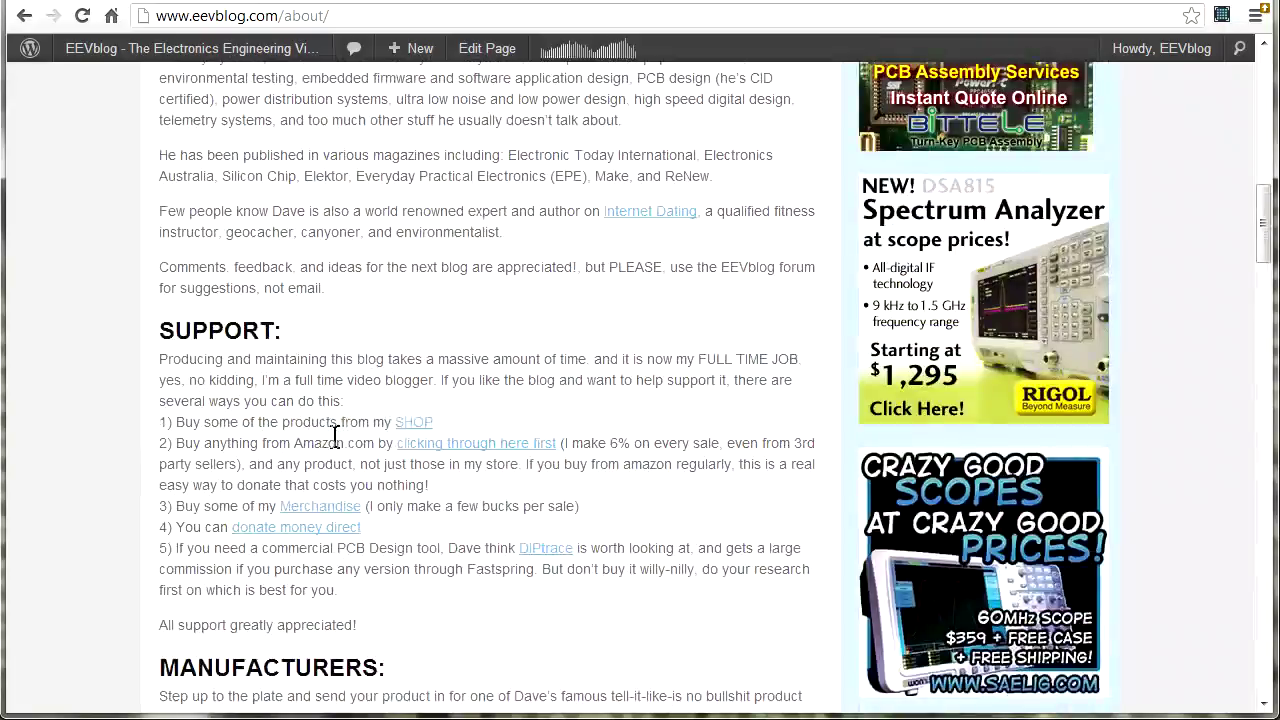
{"action": "left_click", "coordinate": [323, 533]}
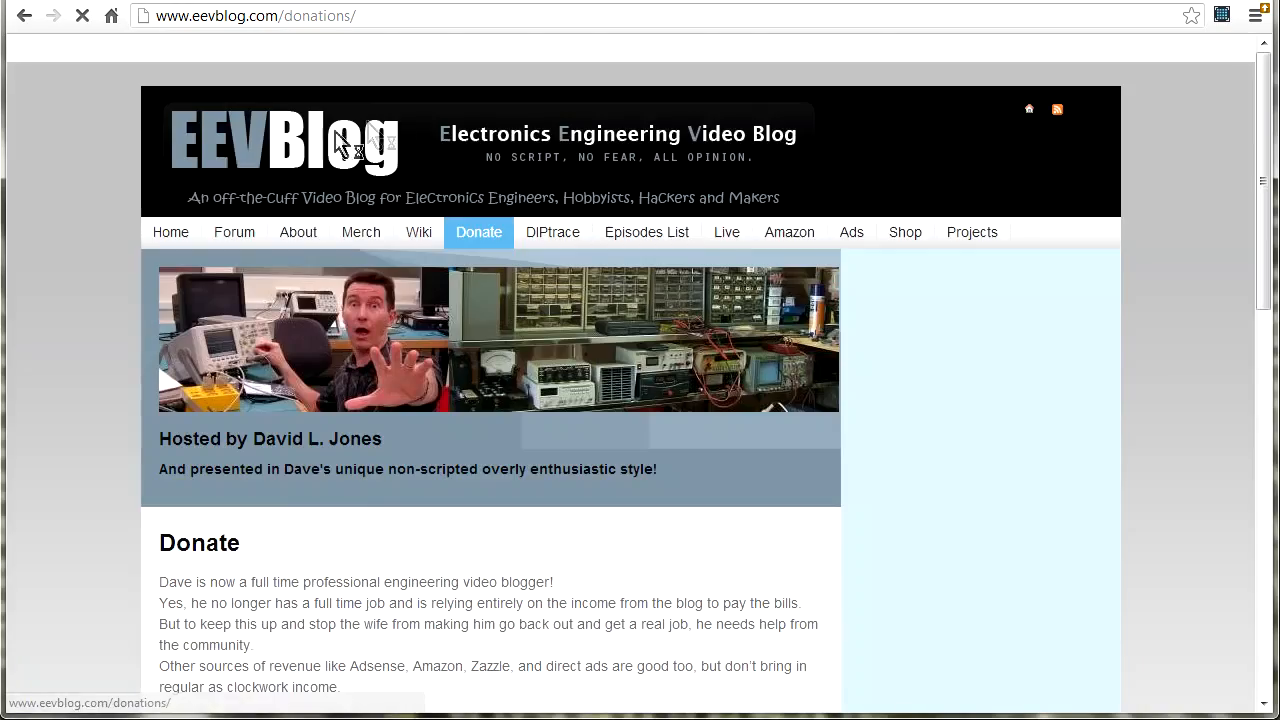
{"action": "scroll", "coordinate": [268, 455], "scroll_direction": "down", "scroll_amount": 8}
{"action": "scroll", "coordinate": [430, 440], "scroll_direction": "down", "scroll_amount": 4}
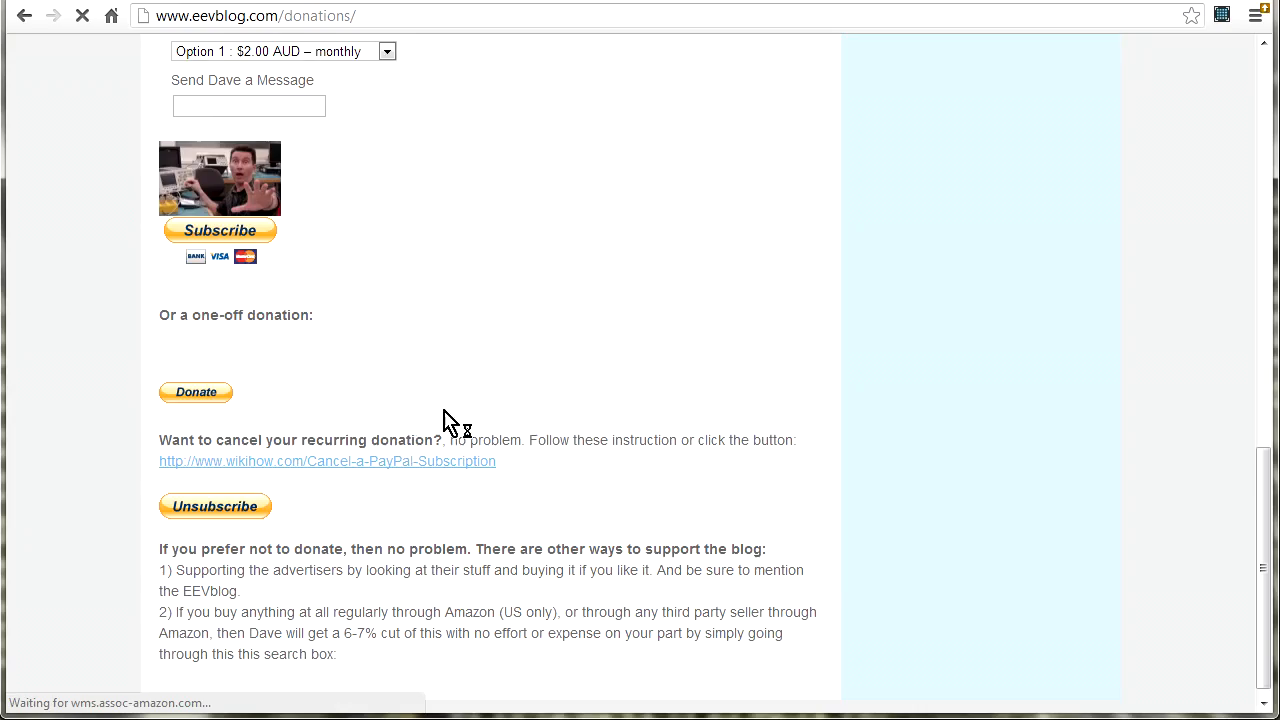
{"action": "scroll", "coordinate": [480, 410], "scroll_direction": "up", "scroll_amount": 3}
{"action": "scroll", "coordinate": [518, 395], "scroll_direction": "up", "scroll_amount": 2}
{"action": "scroll", "coordinate": [518, 395], "scroll_direction": "up", "scroll_amount": 3}
{"action": "scroll", "coordinate": [380, 300], "scroll_direction": "up", "scroll_amount": 2}
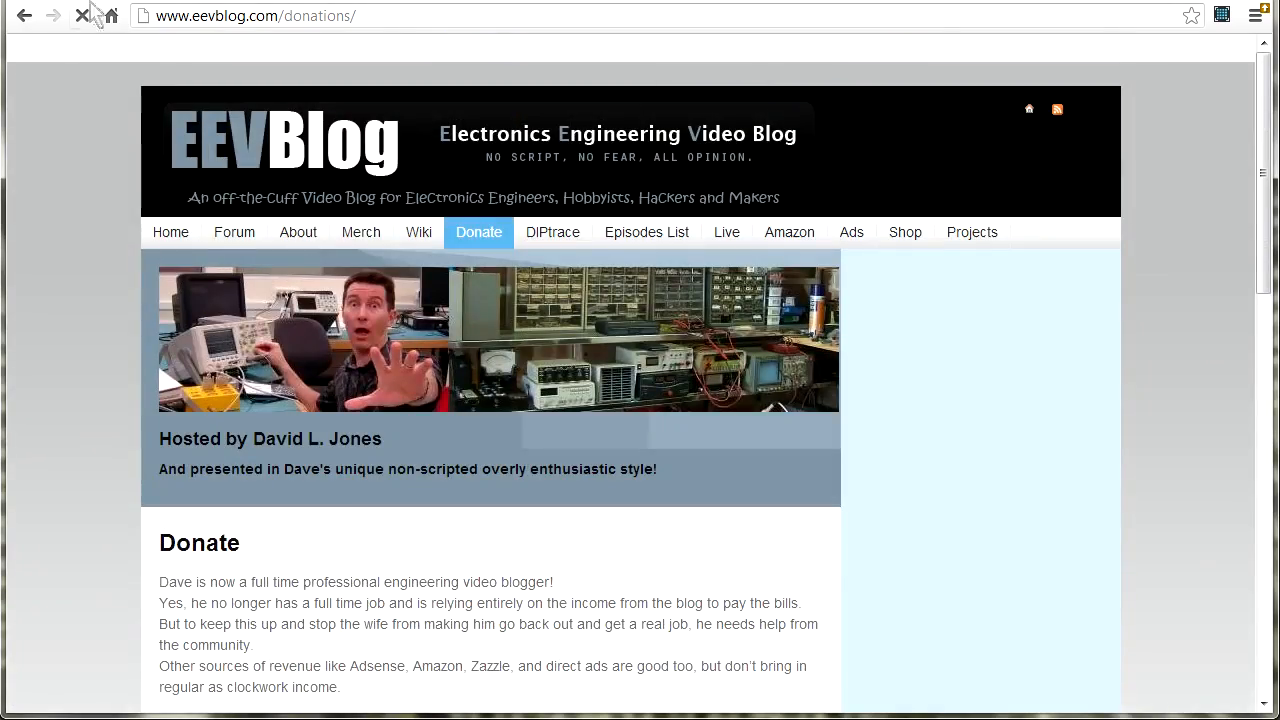
- Back on the About page, highlight the 17000+ views per day sentence
{"action": "left_click", "coordinate": [24, 15]}
{"action": "scroll", "coordinate": [129, 420], "scroll_direction": "down", "scroll_amount": 1}
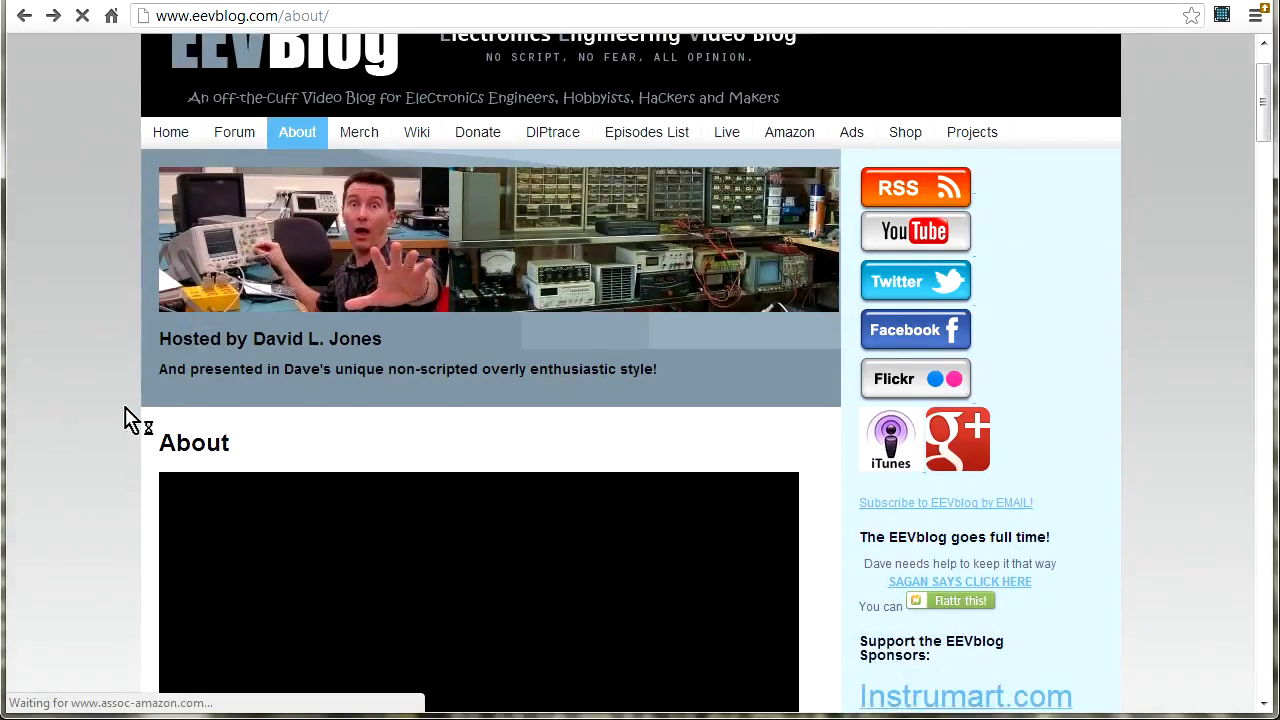
{"action": "scroll", "coordinate": [149, 423], "scroll_direction": "down", "scroll_amount": 10}
{"action": "scroll", "coordinate": [145, 420], "scroll_direction": "down", "scroll_amount": 4}
{"action": "scroll", "coordinate": [145, 420], "scroll_direction": "down", "scroll_amount": 3}
{"action": "scroll", "coordinate": [145, 420], "scroll_direction": "down", "scroll_amount": 5}
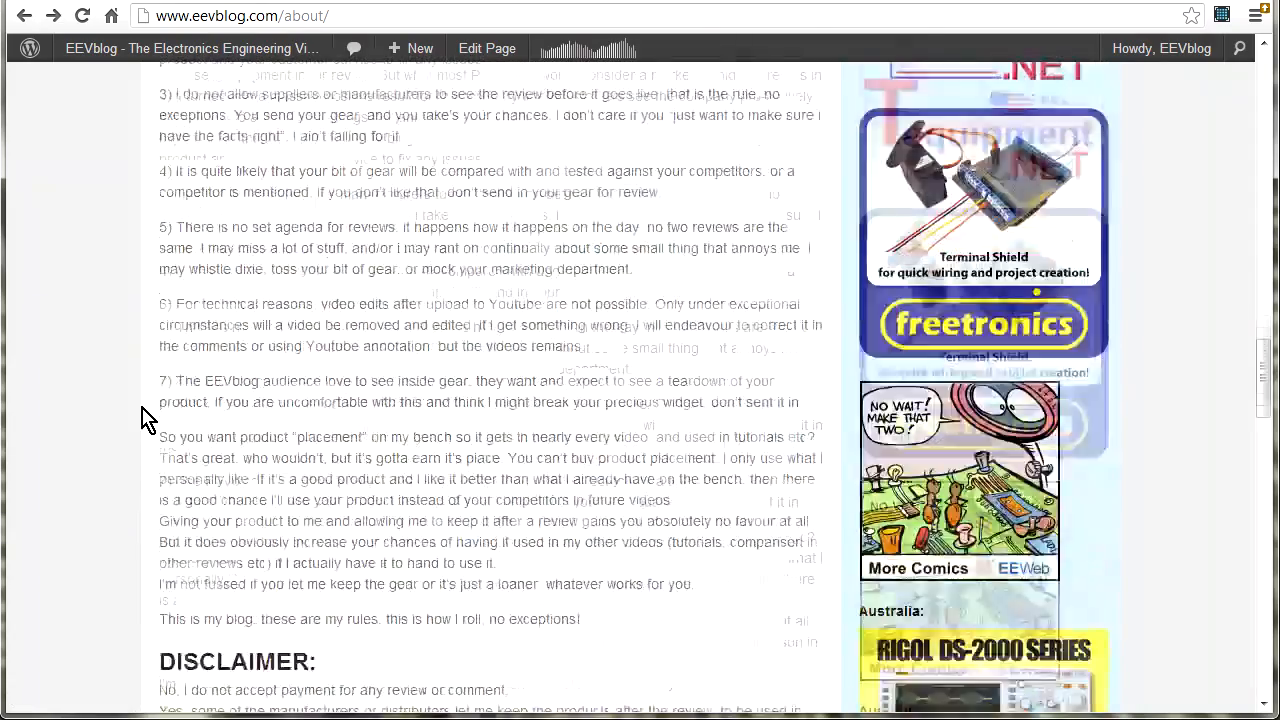
{"action": "scroll", "coordinate": [145, 420], "scroll_direction": "down", "scroll_amount": 1}
{"action": "scroll", "coordinate": [145, 420], "scroll_direction": "down", "scroll_amount": 2}
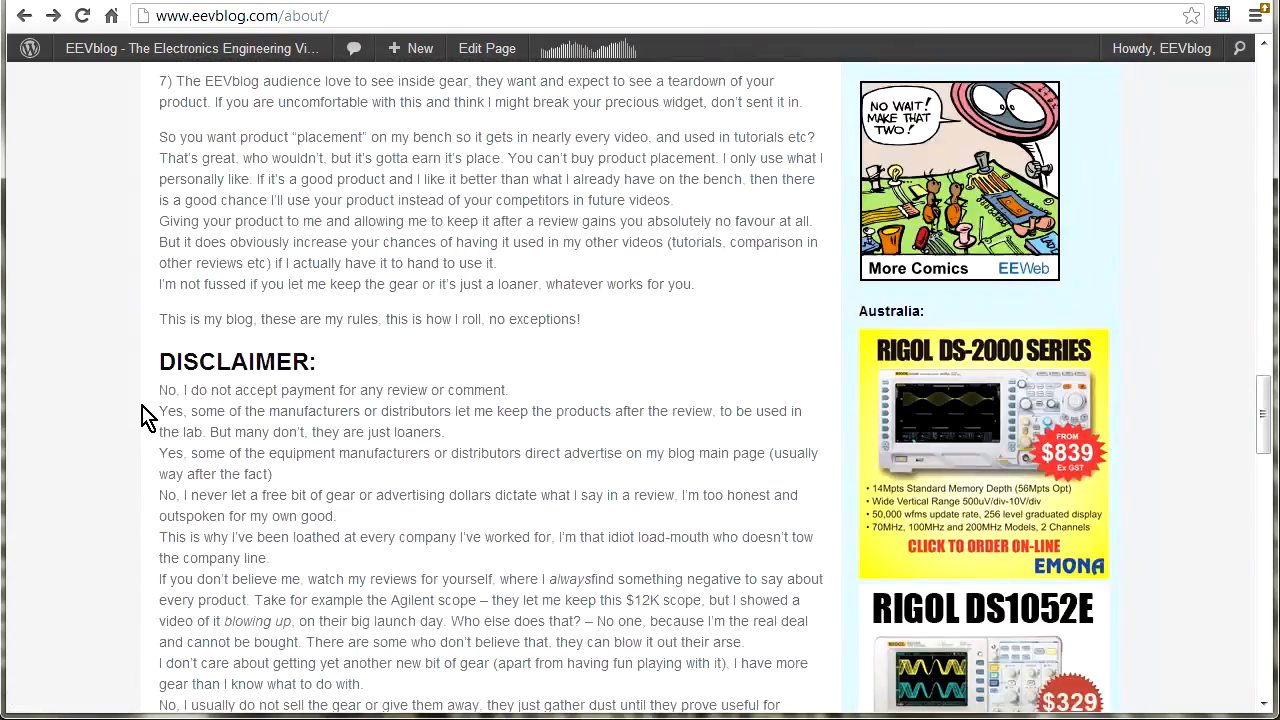
{"action": "scroll", "coordinate": [145, 420], "scroll_direction": "down", "scroll_amount": 3}
{"action": "scroll", "coordinate": [145, 420], "scroll_direction": "down", "scroll_amount": 2}
{"action": "scroll", "coordinate": [145, 420], "scroll_direction": "down", "scroll_amount": 2}
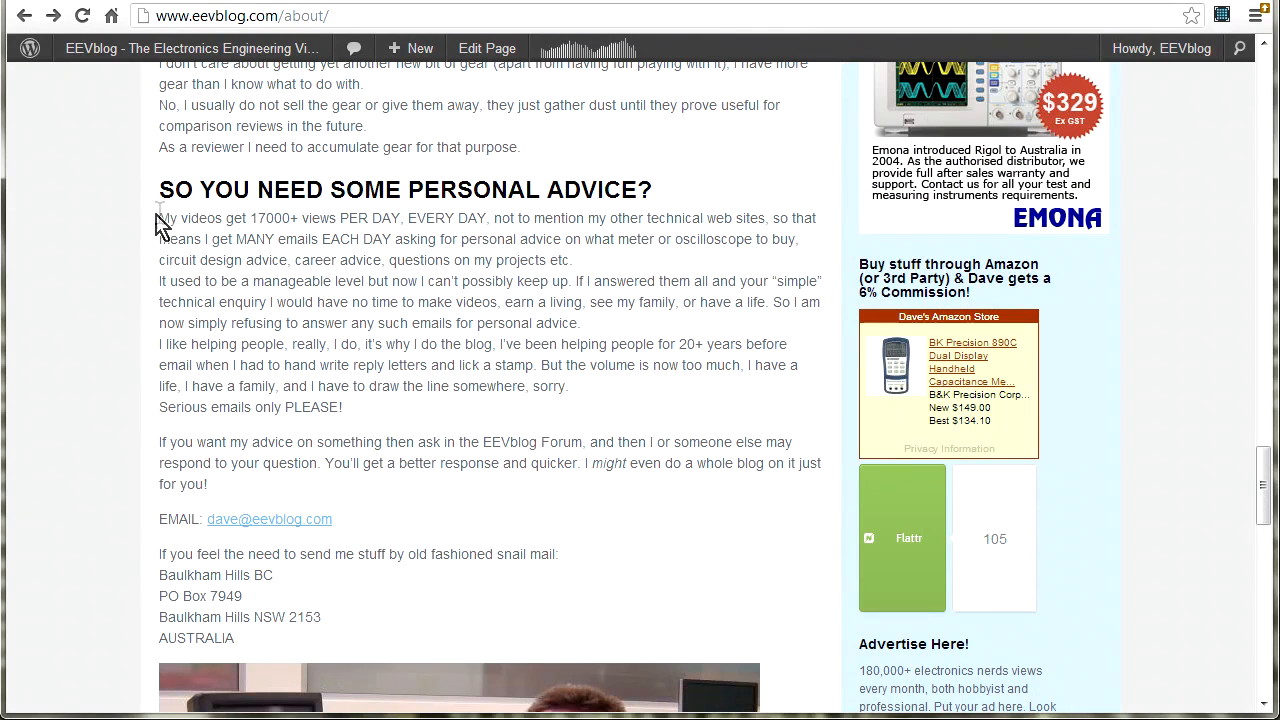
{"action": "left_click_drag", "start_coordinate": [160, 213], "coordinate": [498, 224]}
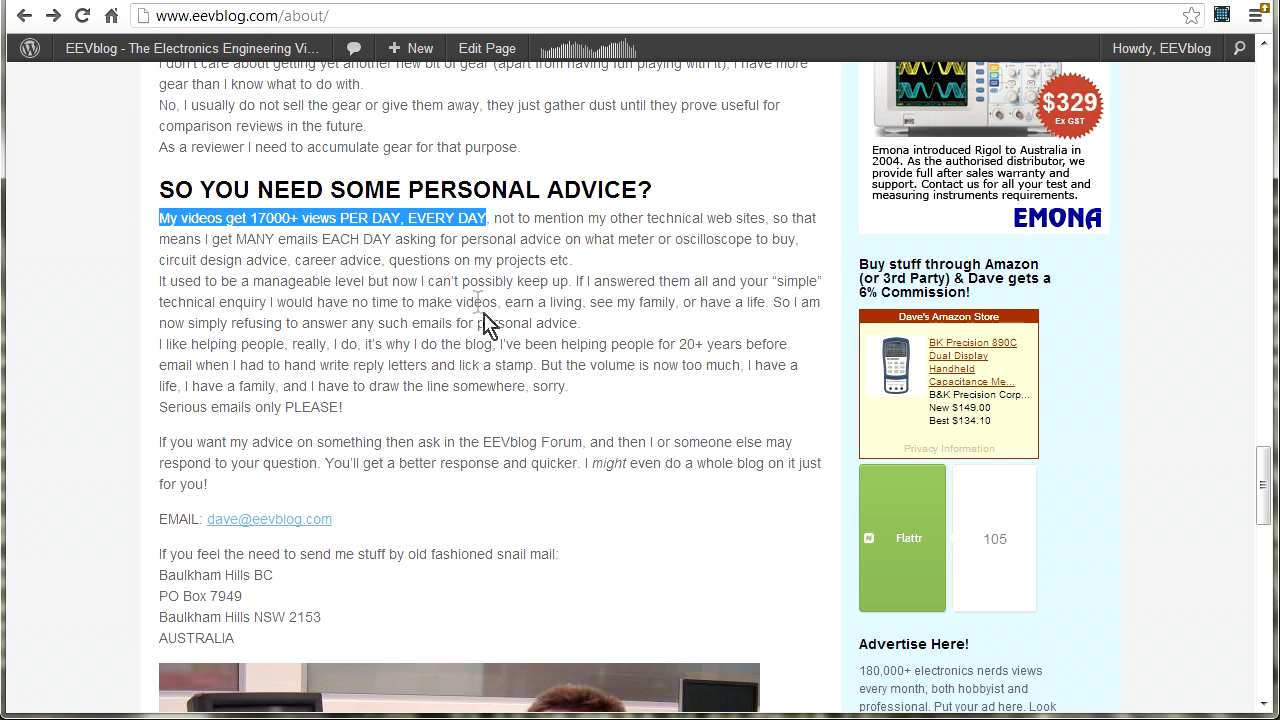
{"action": "left_click", "coordinate": [440, 356]}
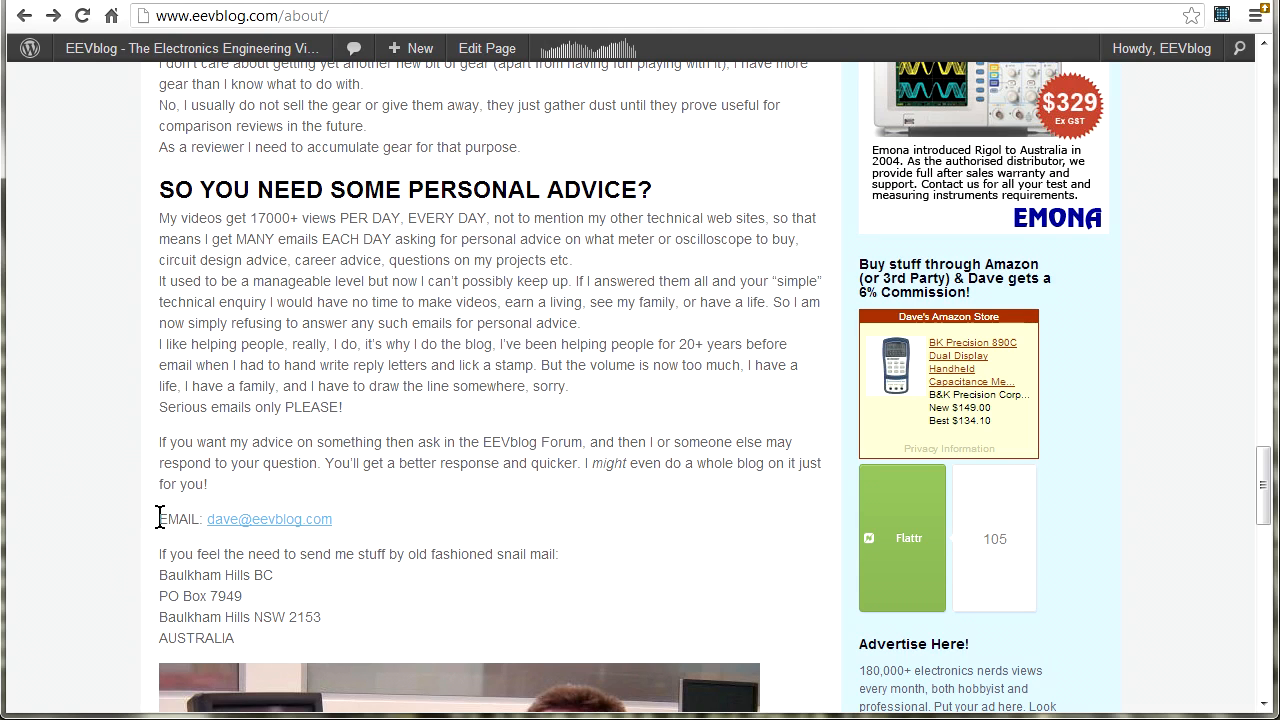
- Highlight the contact email line and the postal address ending in AUSTRALIA
{"action": "left_click_drag", "start_coordinate": [159, 517], "coordinate": [371, 511]}
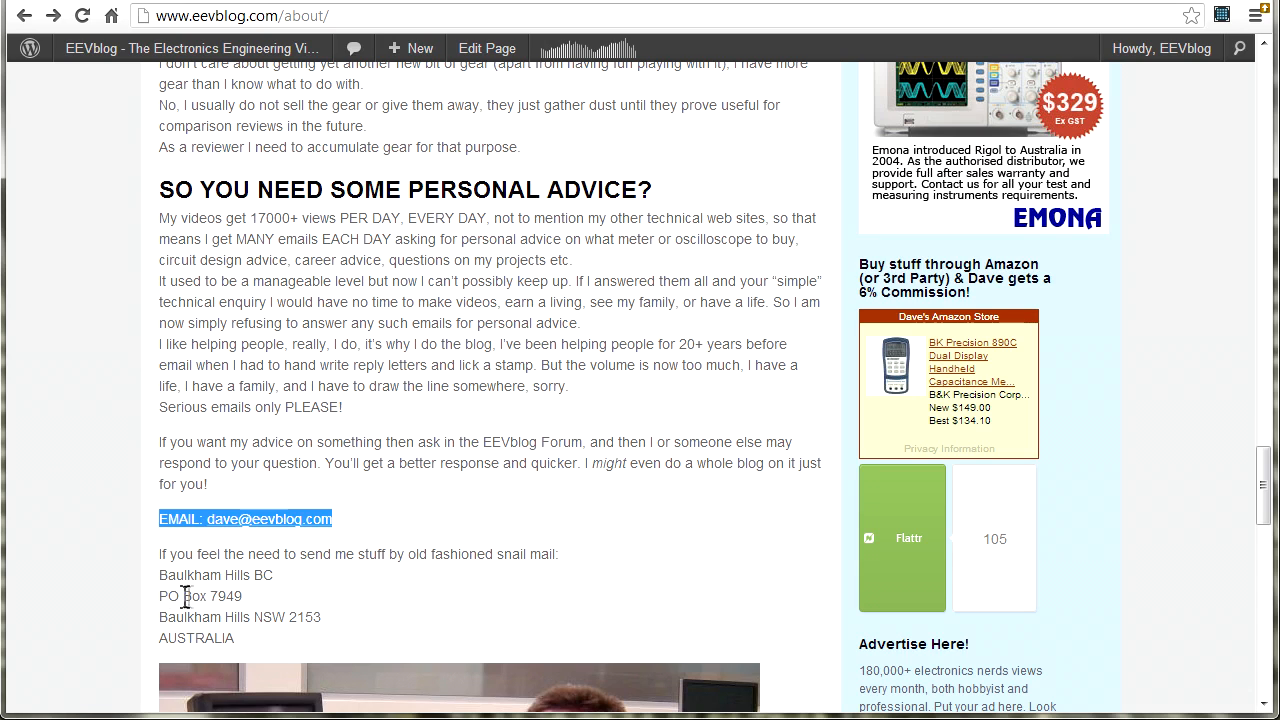
{"action": "left_click", "coordinate": [161, 577]}
{"action": "left_click_drag", "start_coordinate": [159, 572], "coordinate": [283, 641]}
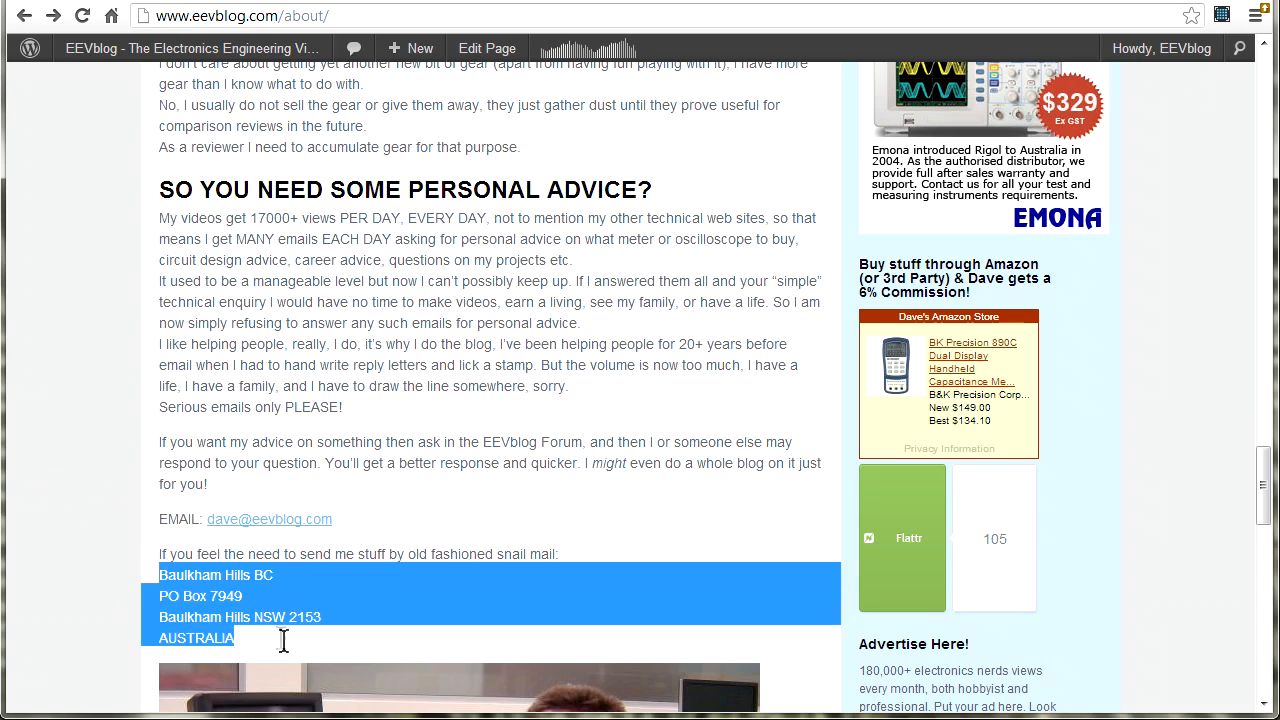
{"action": "left_click", "coordinate": [252, 572]}
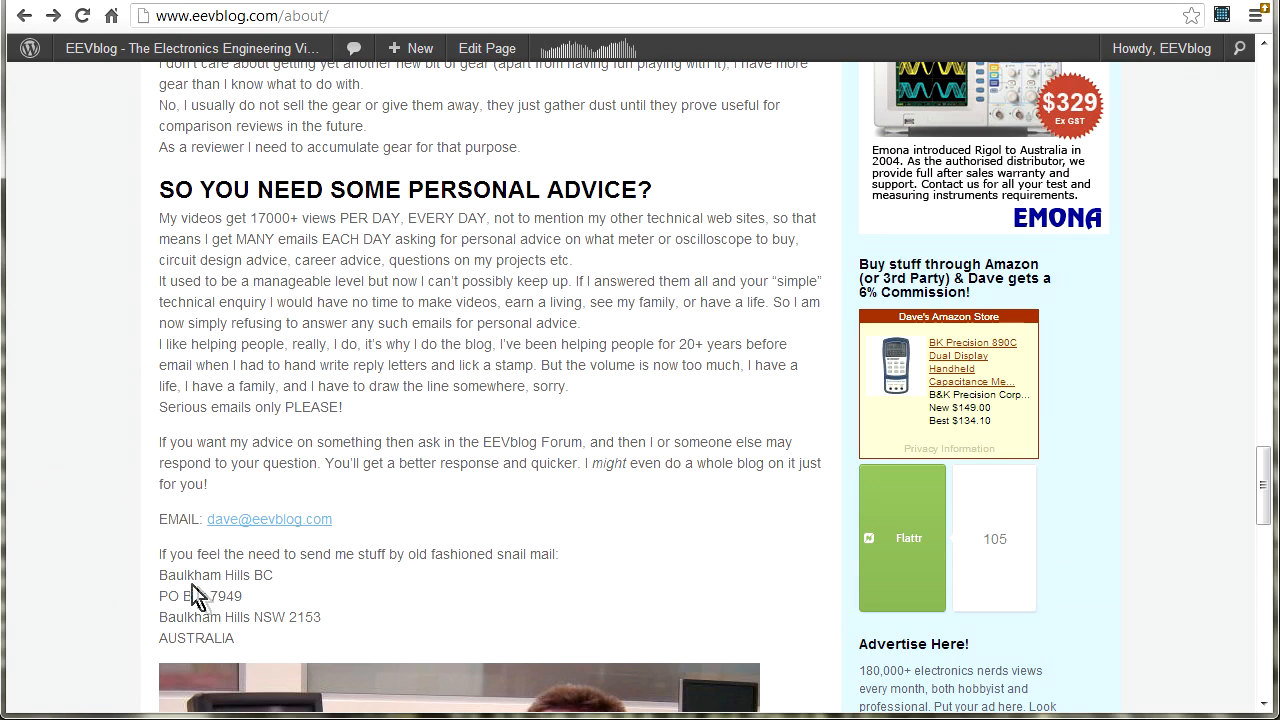
{"action": "left_click_drag", "start_coordinate": [166, 575], "coordinate": [288, 637]}
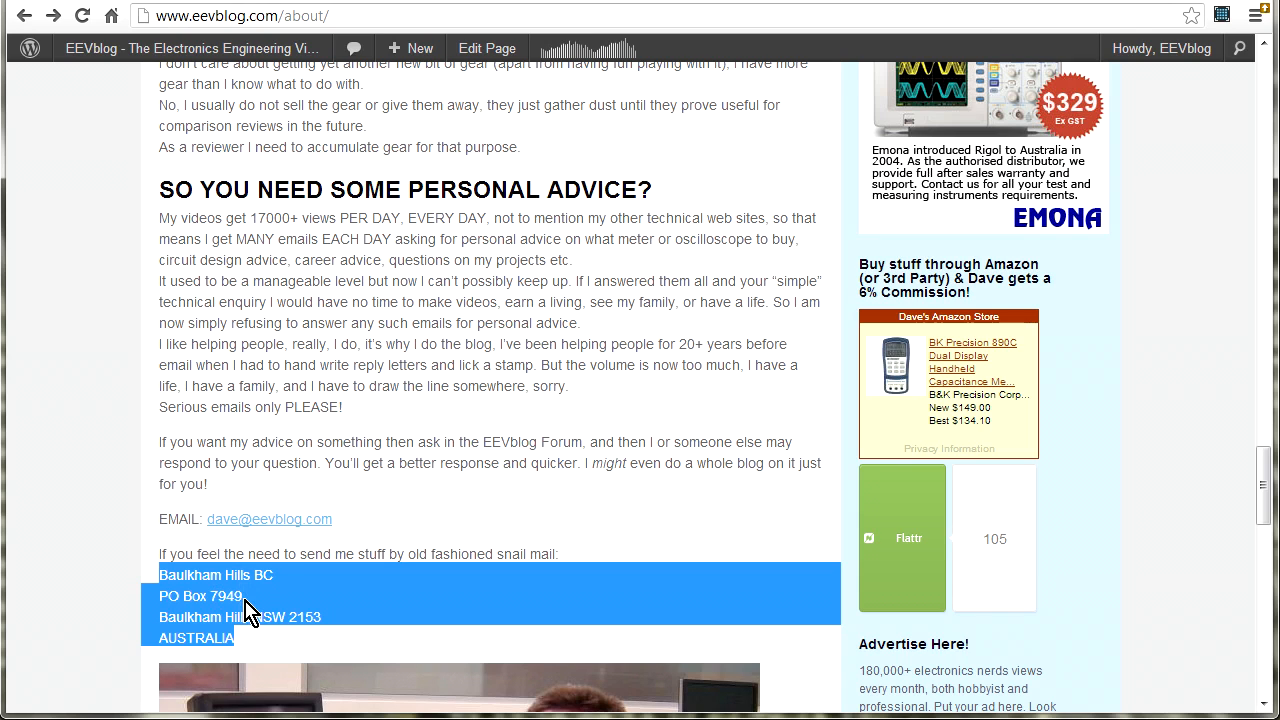
{"action": "double_click", "coordinate": [210, 638]}
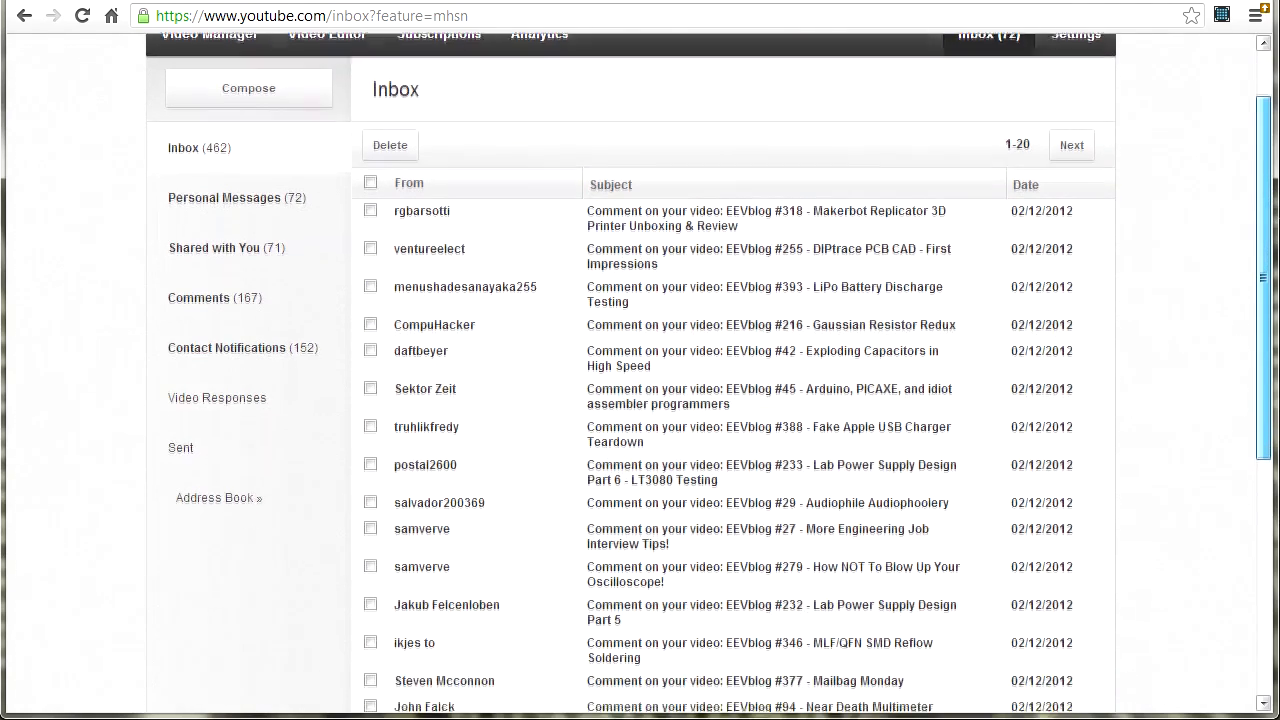
{"action": "mouse_move", "coordinate": [1273, 213]}
{"action": "left_mouse_down"}
{"action": "mouse_move", "coordinate": [1273, 236]}
{"action": "mouse_move", "coordinate": [1263, 214]}
{"action": "left_mouse_up"}
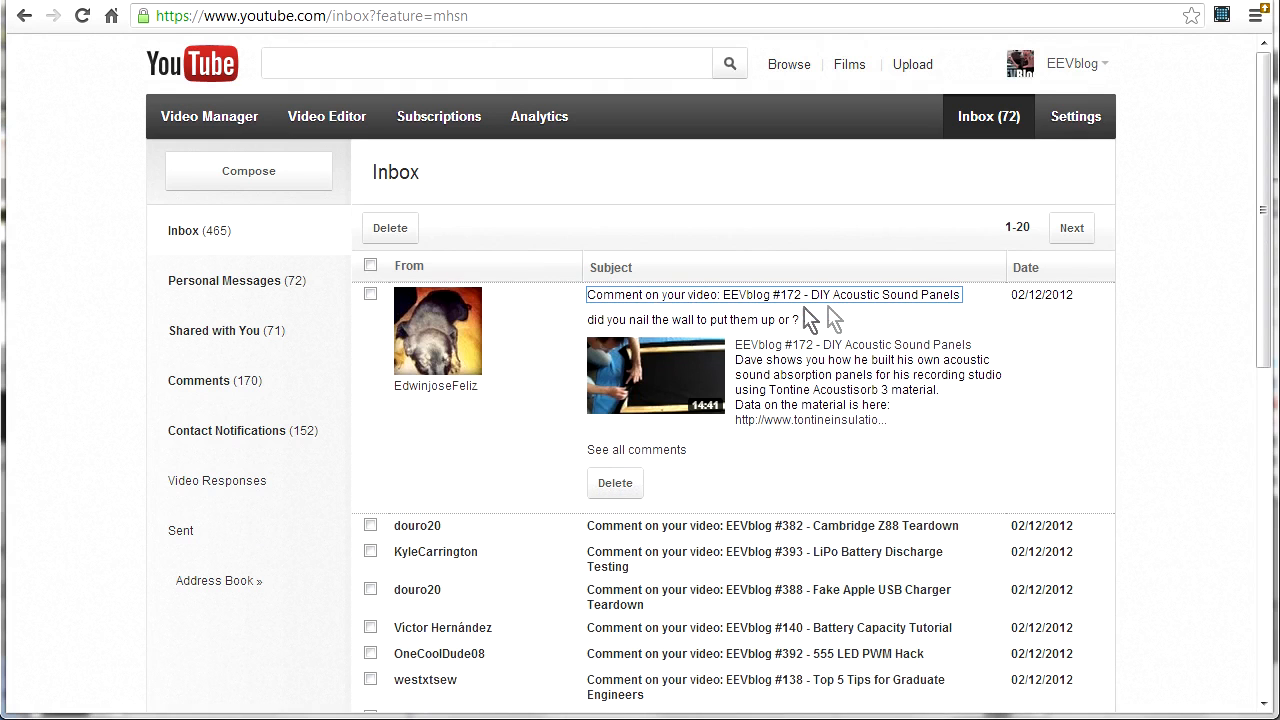
{"action": "scroll", "coordinate": [858, 412], "scroll_direction": "down", "scroll_amount": 1}
{"action": "scroll", "coordinate": [853, 500], "scroll_direction": "down", "scroll_amount": 3}
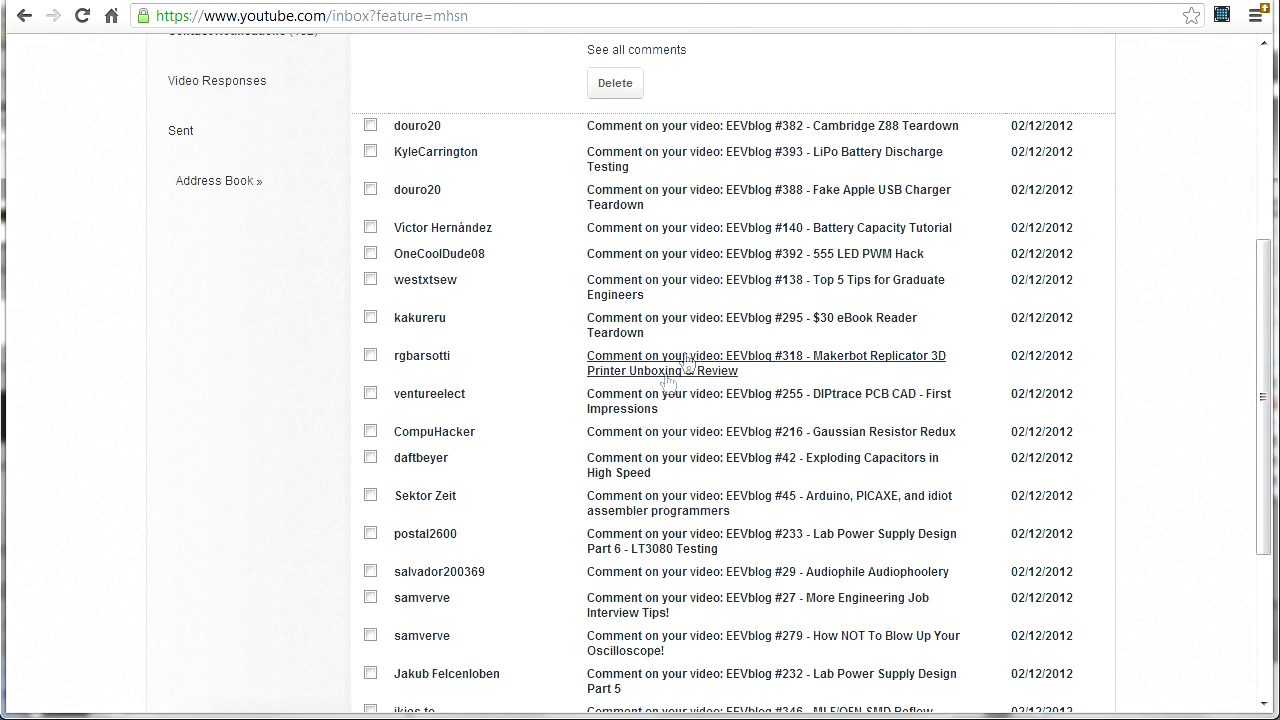
{"action": "scroll", "coordinate": [634, 333], "scroll_direction": "up", "scroll_amount": 3}
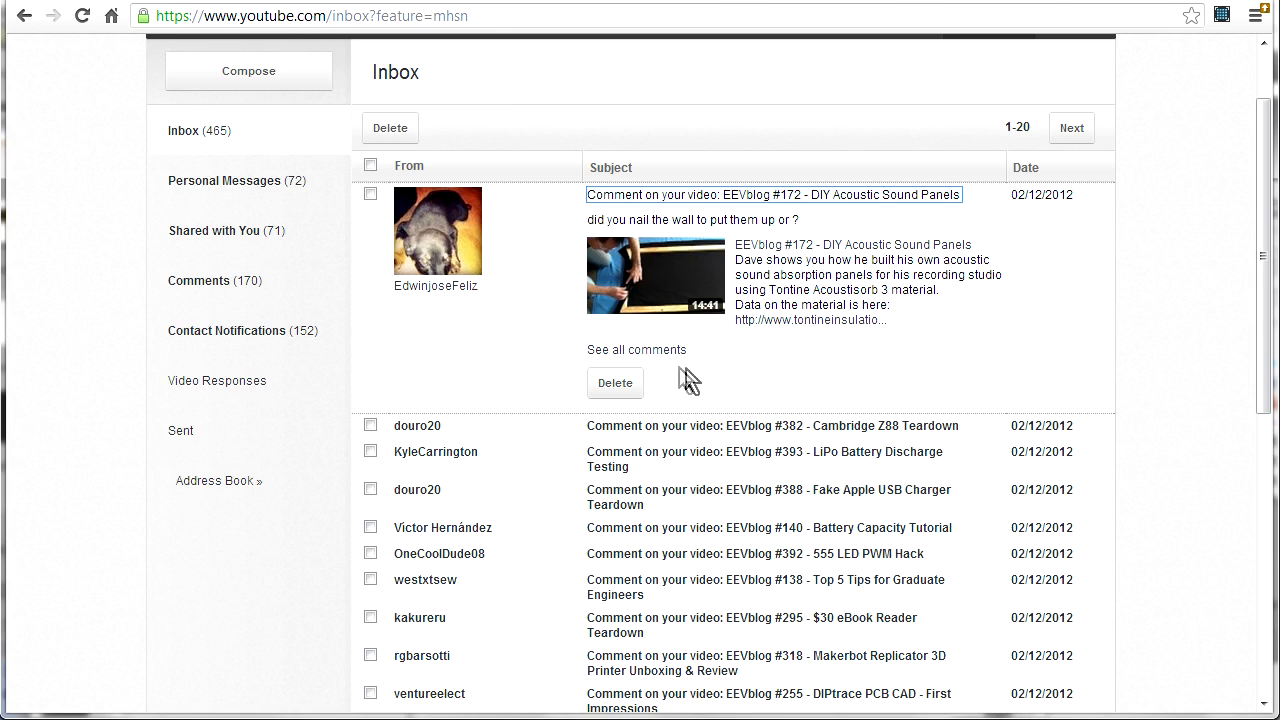
- View all comments on the Acoustic Sound Panels video, then return to the YouTube notification inbox
{"action": "right_click", "coordinate": [645, 352]}
{"action": "left_click", "coordinate": [680, 360]}
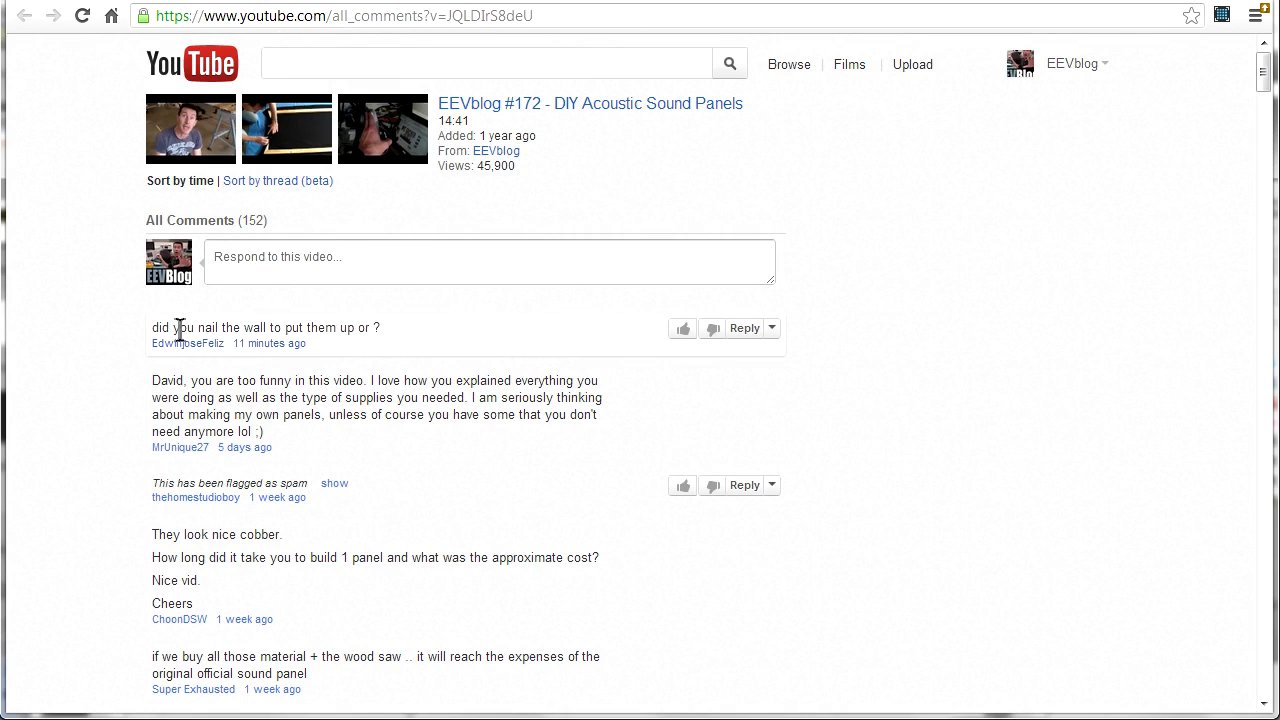
{"action": "scroll", "coordinate": [334, 423], "scroll_direction": "down", "scroll_amount": 5}
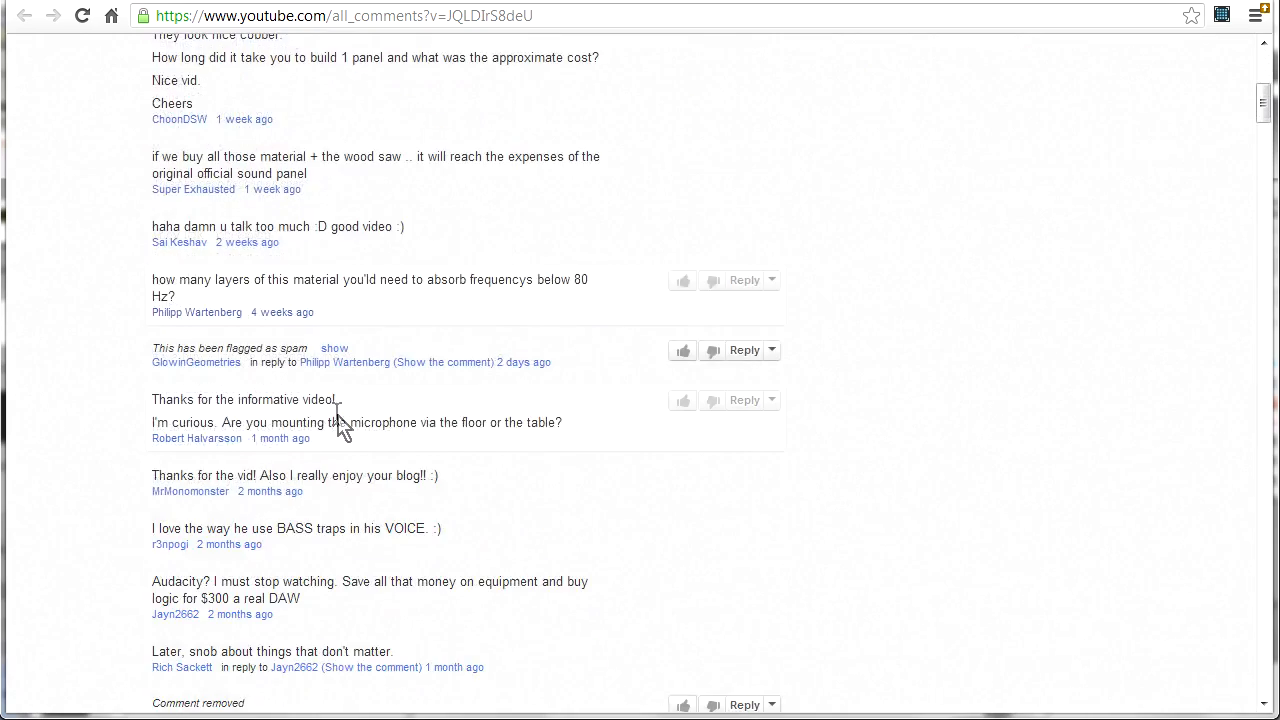
{"action": "scroll", "coordinate": [334, 440], "scroll_direction": "down", "scroll_amount": 3}
{"action": "scroll", "coordinate": [330, 435], "scroll_direction": "up", "scroll_amount": 9}
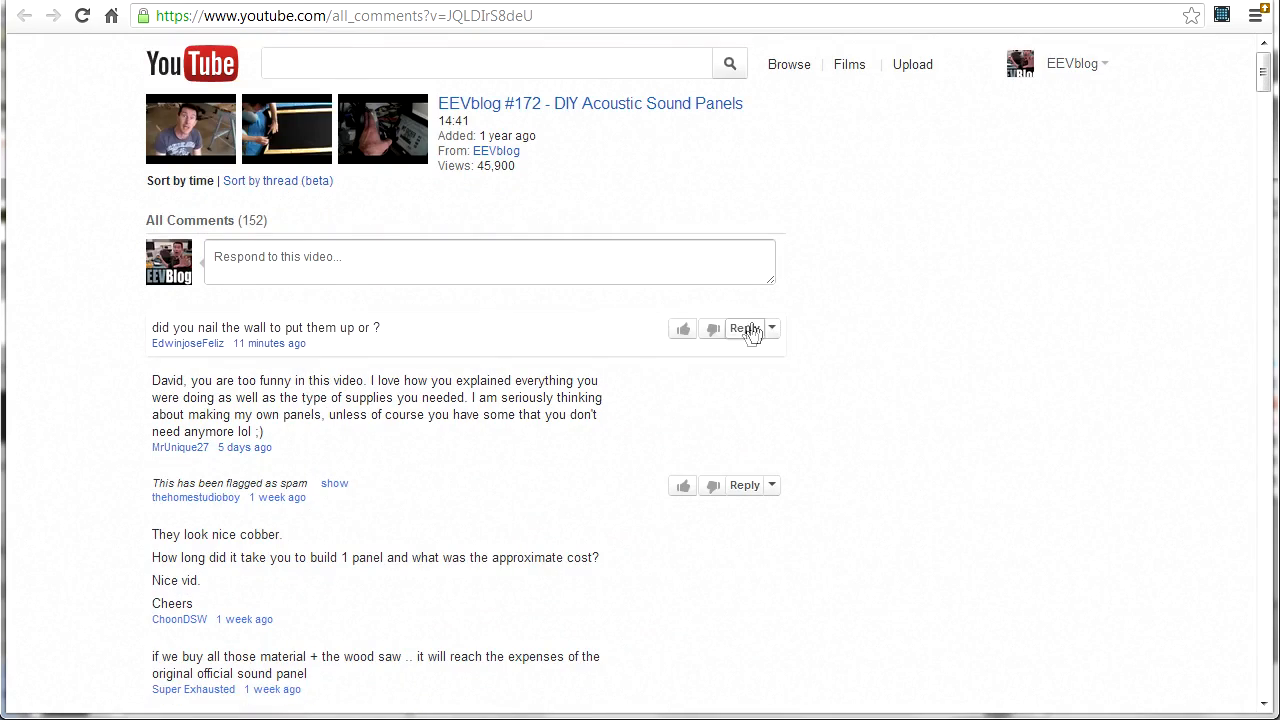
{"action": "key", "text": "ctrl+w"}
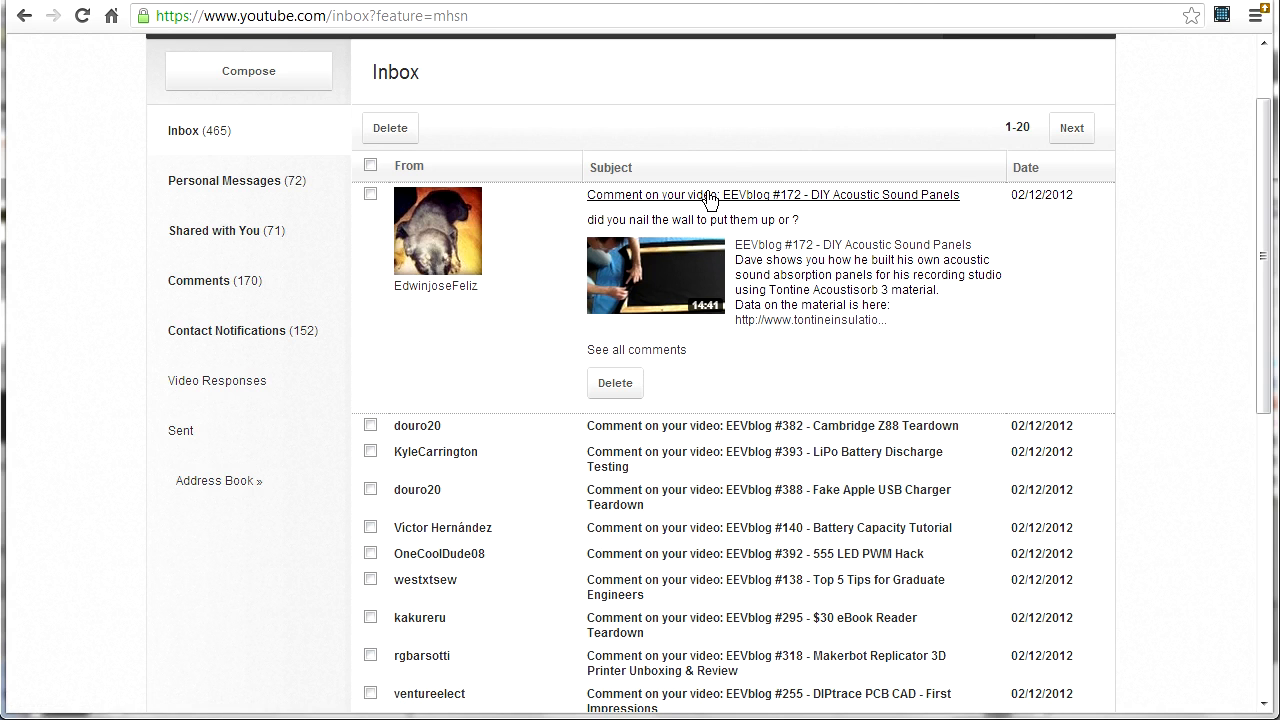
{"action": "left_click", "coordinate": [709, 196]}
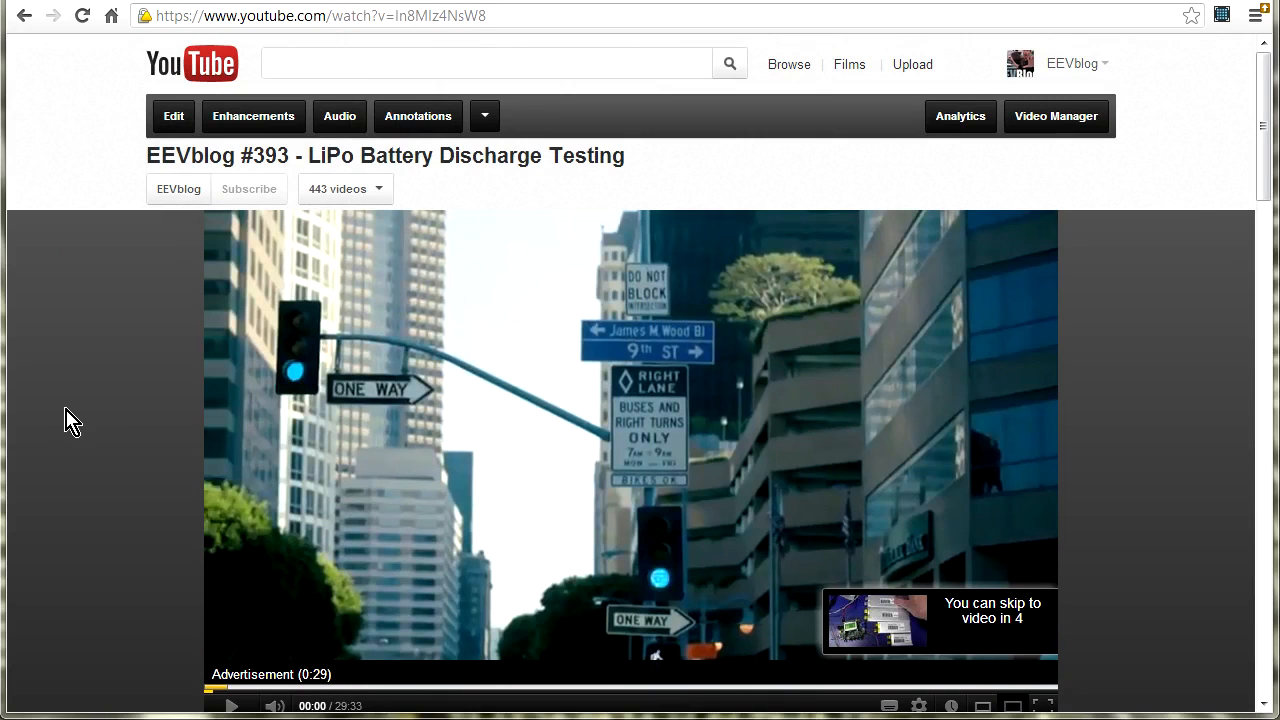
{"action": "scroll", "coordinate": [64, 408], "scroll_direction": "down", "scroll_amount": 3}
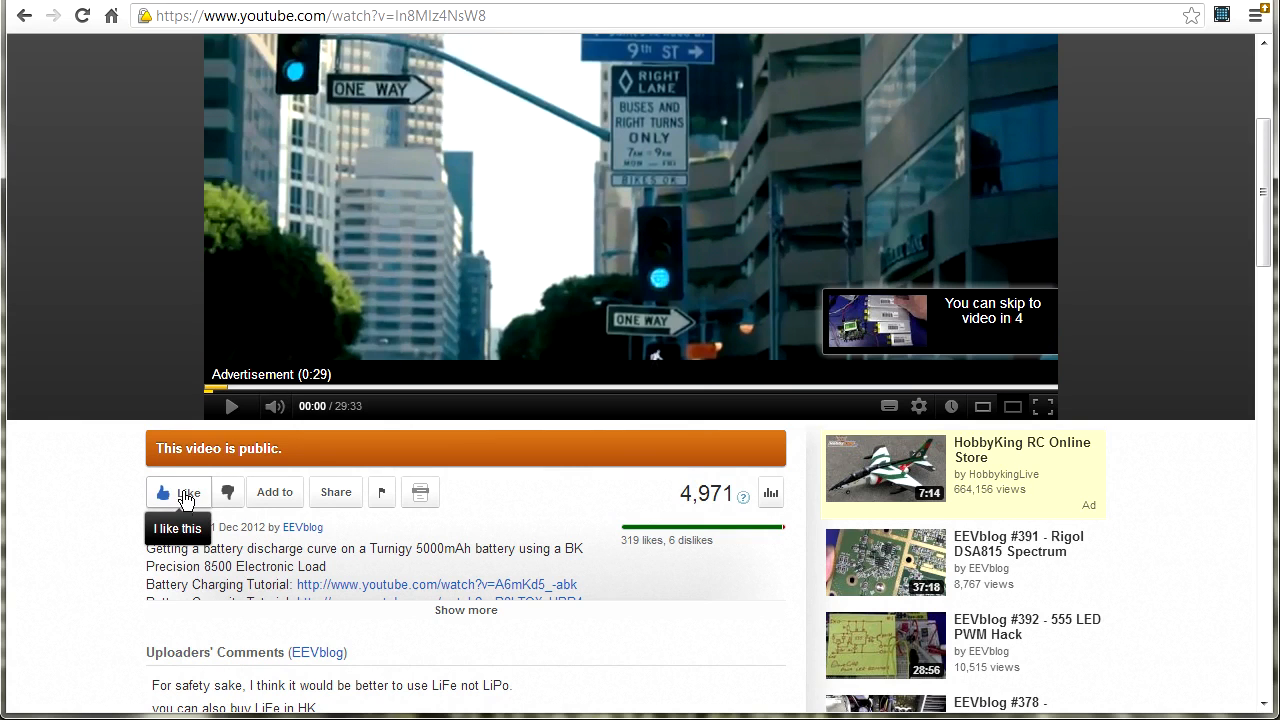
{"action": "scroll", "coordinate": [180, 500], "scroll_direction": "down", "scroll_amount": 1}
{"action": "scroll", "coordinate": [172, 500], "scroll_direction": "down", "scroll_amount": 1}
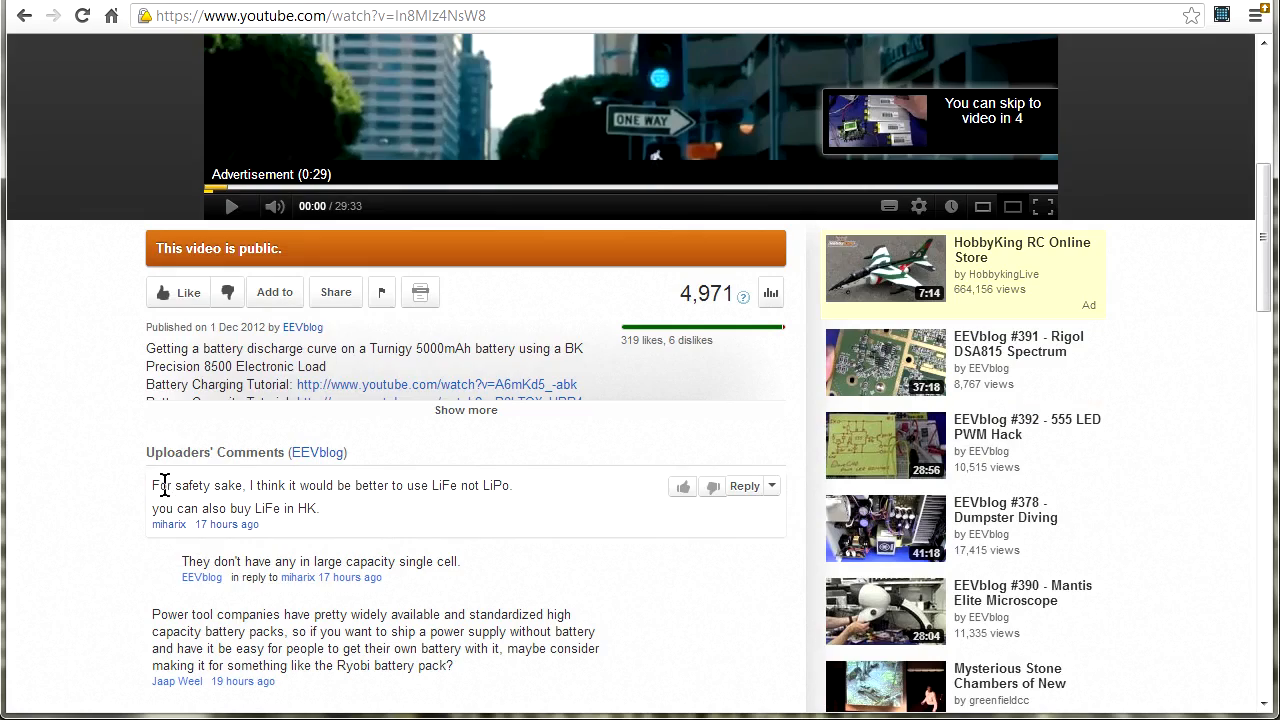
{"action": "scroll", "coordinate": [178, 465], "scroll_direction": "down", "scroll_amount": 2}
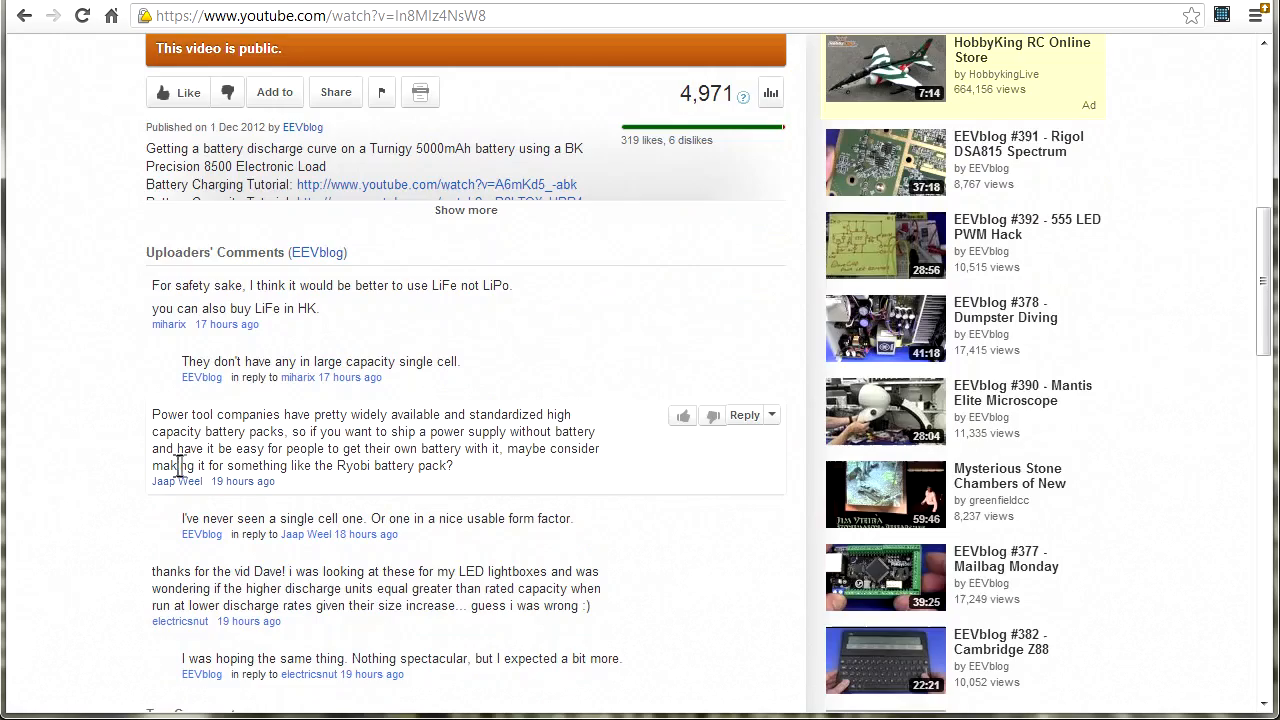
{"action": "scroll", "coordinate": [180, 465], "scroll_direction": "down", "scroll_amount": 2}
{"action": "scroll", "coordinate": [188, 470], "scroll_direction": "down", "scroll_amount": 3}
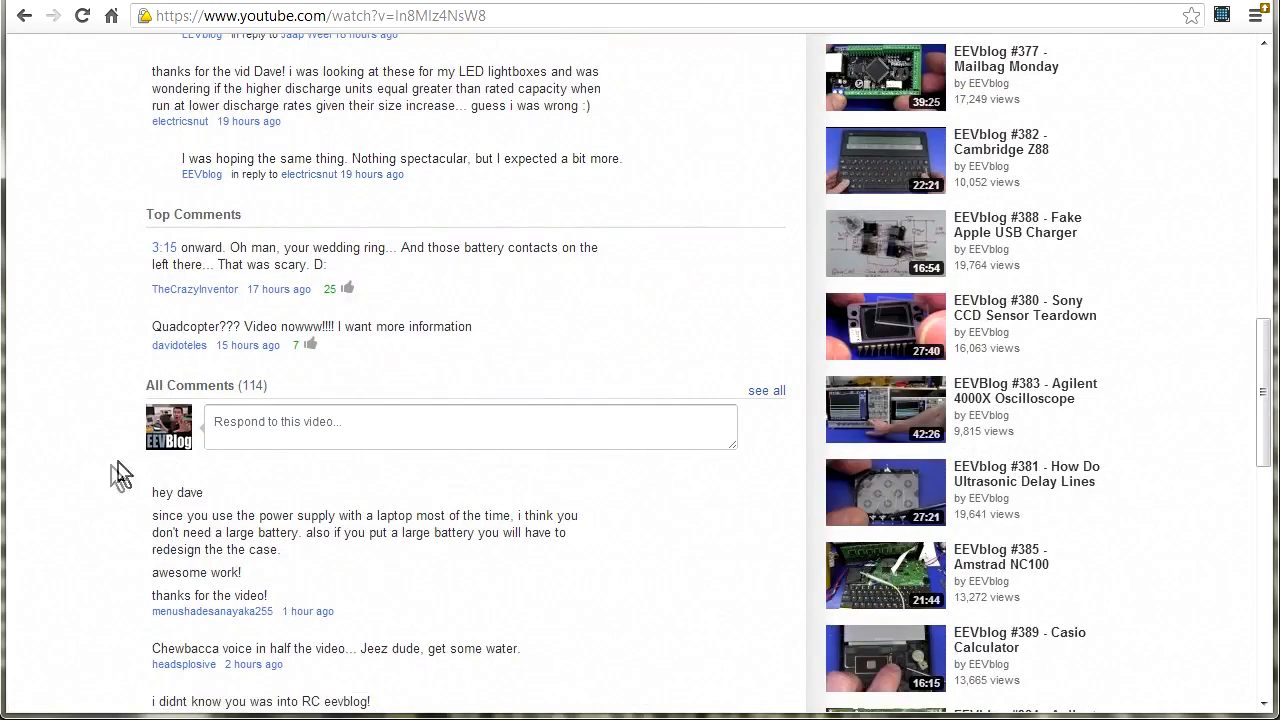
{"action": "scroll", "coordinate": [292, 508], "scroll_direction": "down", "scroll_amount": 1}
{"action": "scroll", "coordinate": [292, 508], "scroll_direction": "up", "scroll_amount": 1}
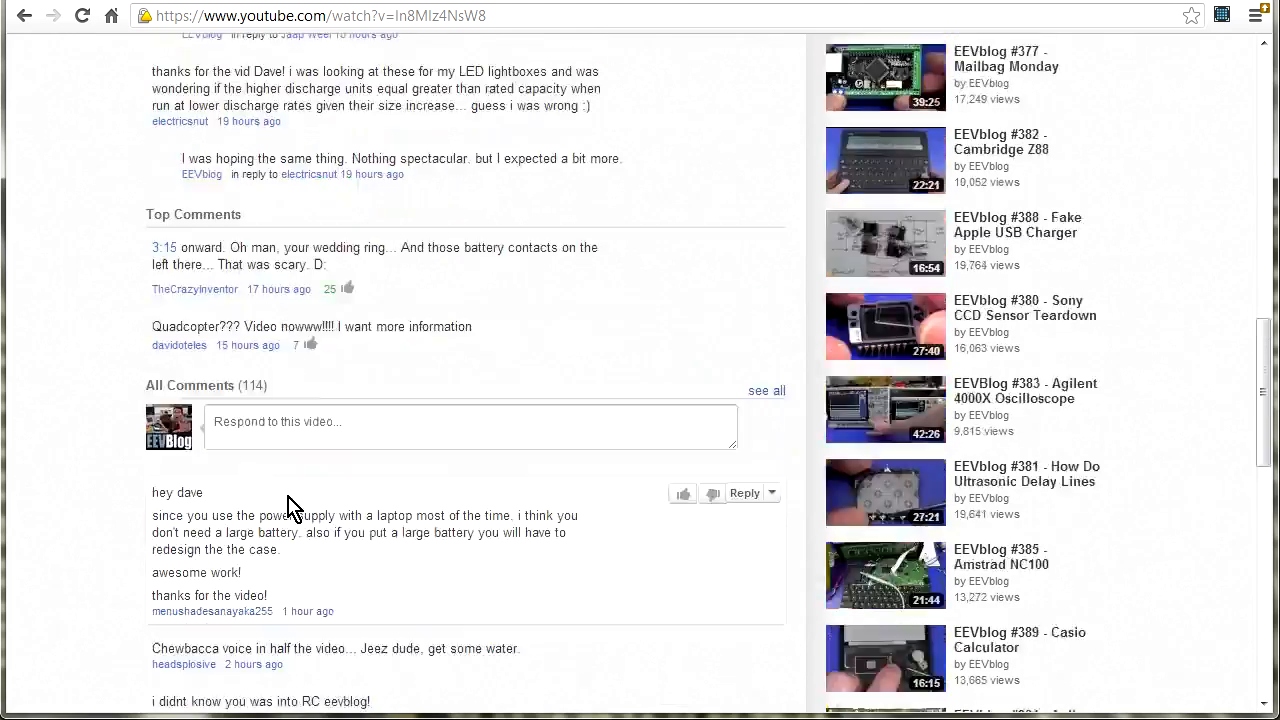
{"action": "scroll", "coordinate": [285, 500], "scroll_direction": "up", "scroll_amount": 1}
{"action": "scroll", "coordinate": [270, 475], "scroll_direction": "up", "scroll_amount": 3}
{"action": "scroll", "coordinate": [260, 455], "scroll_direction": "up", "scroll_amount": 2}
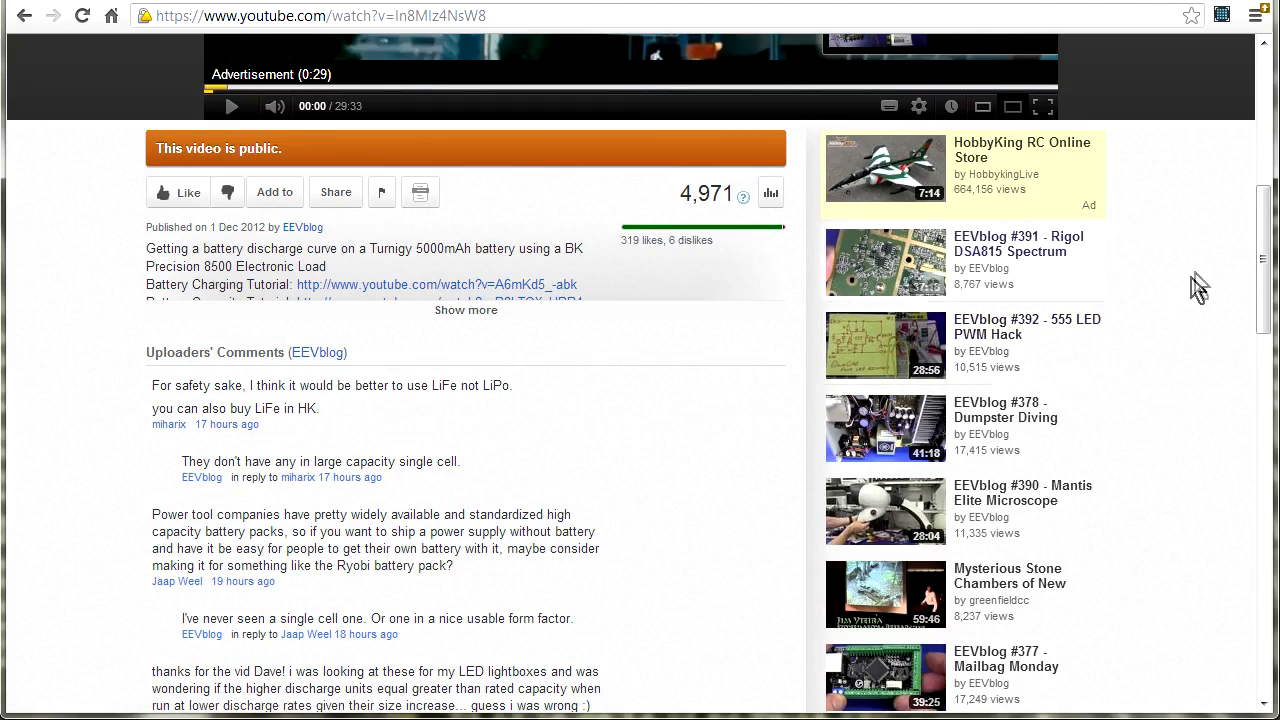
{"action": "left_click_drag", "start_coordinate": [1267, 251], "coordinate": [1080, 316]}
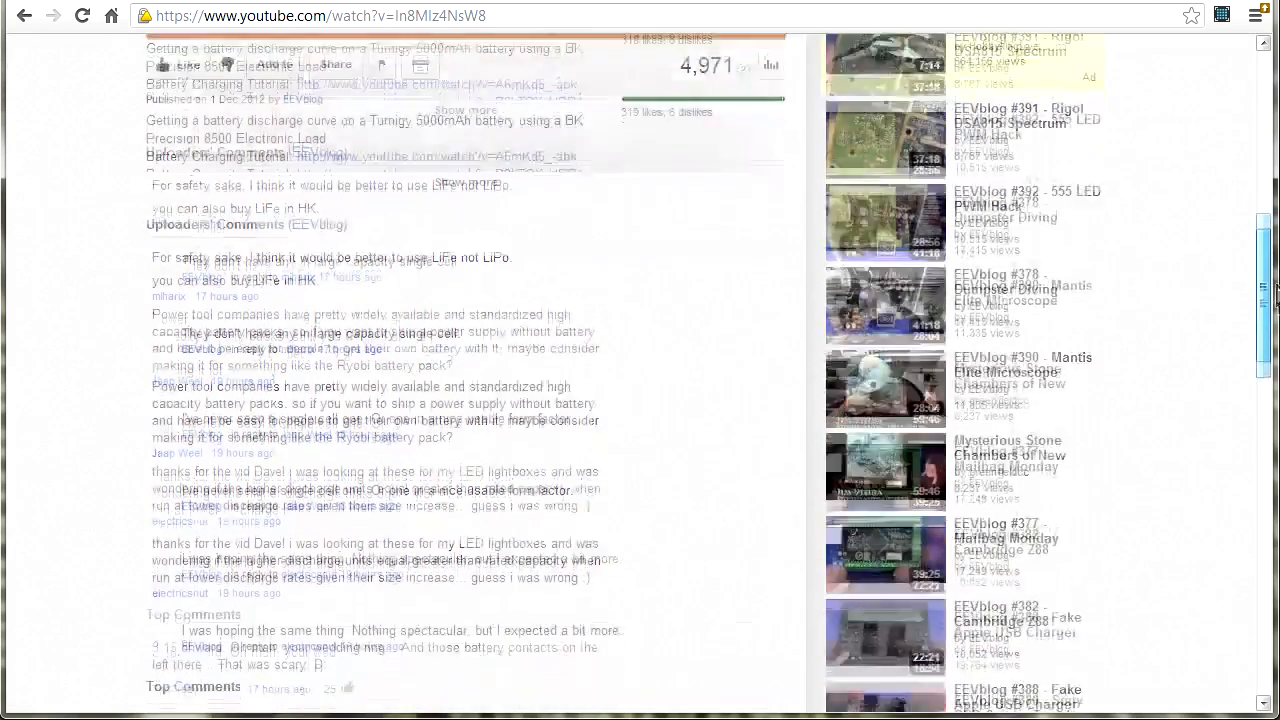
{"action": "left_click_drag", "start_coordinate": [1266, 285], "coordinate": [1266, 421]}
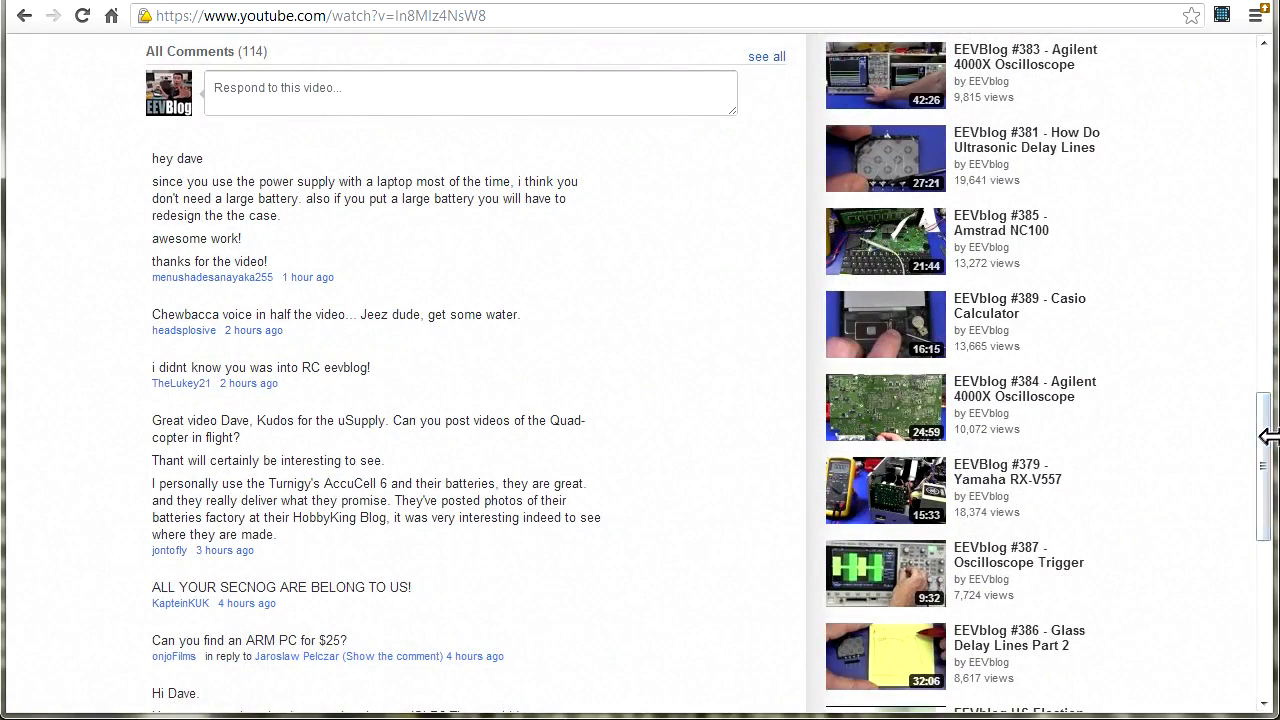
{"action": "left_click_drag", "start_coordinate": [1266, 434], "coordinate": [1263, 568]}
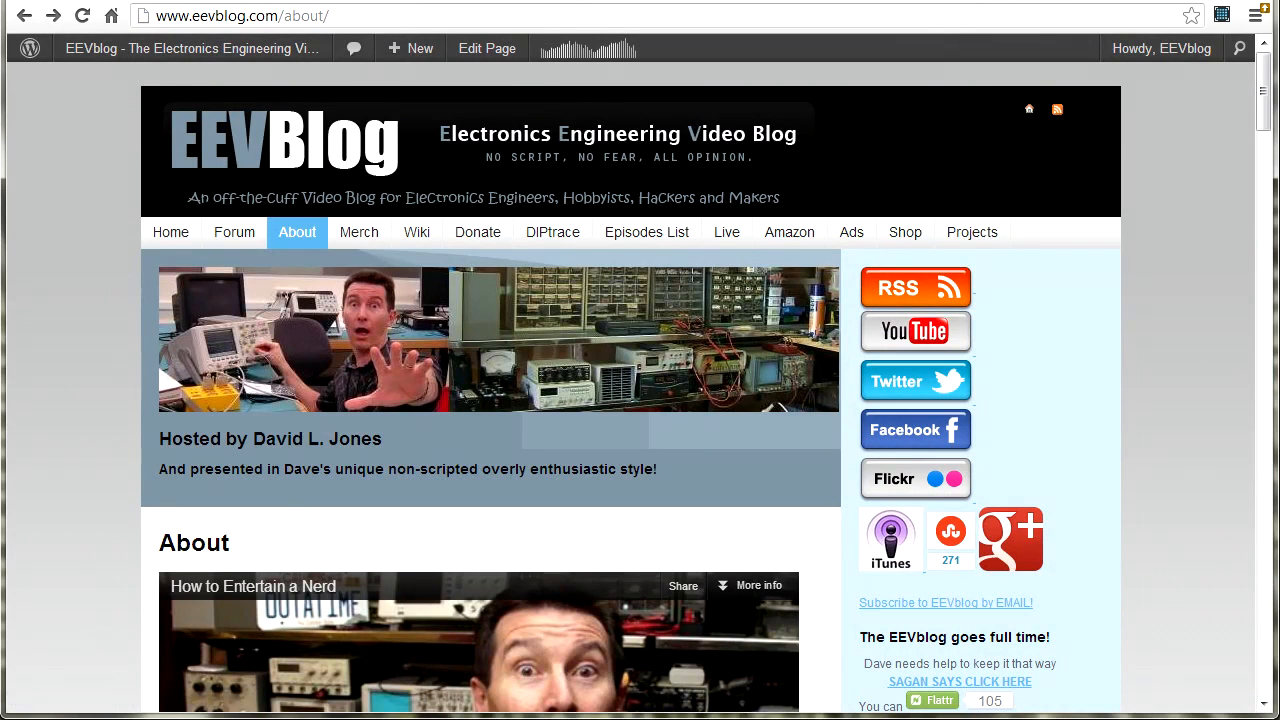
- View the EEVblog Projects page (µCurrent, µSupply, µRuler) and reach electronics.alternatezone.com
{"action": "left_click", "coordinate": [970, 240]}
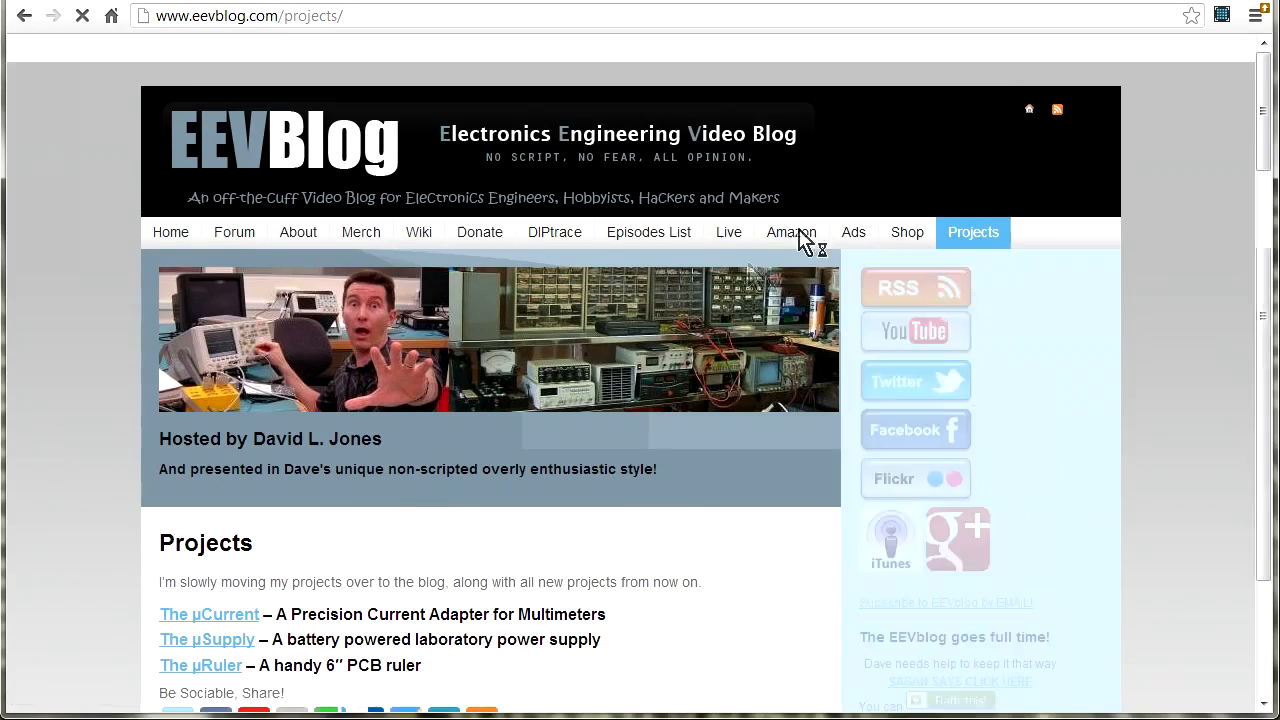
{"action": "scroll", "coordinate": [323, 514], "scroll_direction": "down", "scroll_amount": 2}
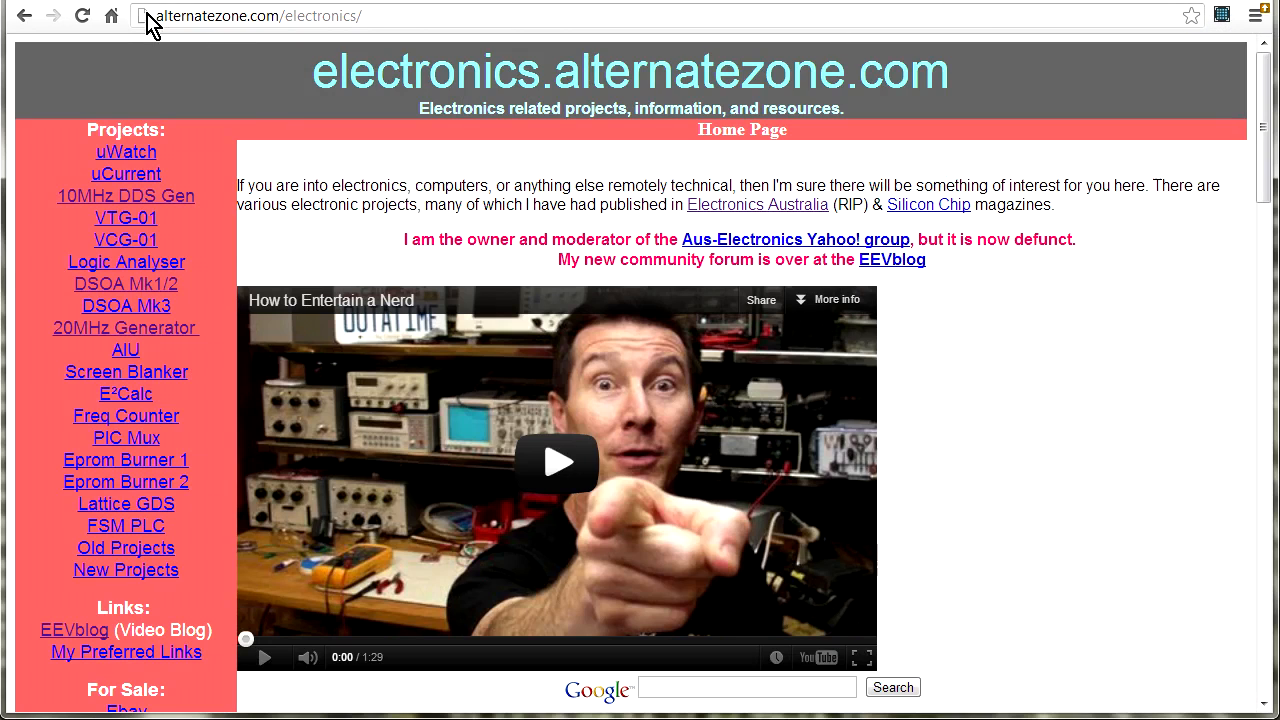
{"action": "left_click_drag", "start_coordinate": [153, 16], "coordinate": [378, 16]}
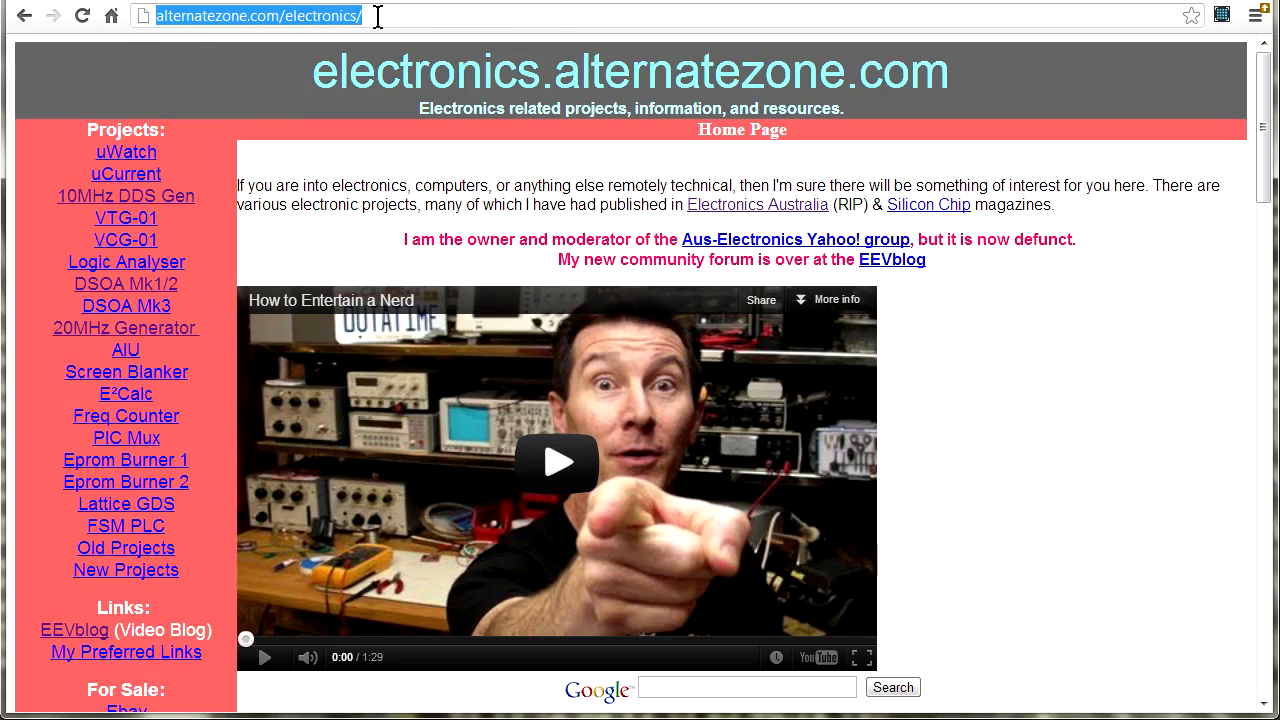
{"action": "left_click", "coordinate": [462, 193]}
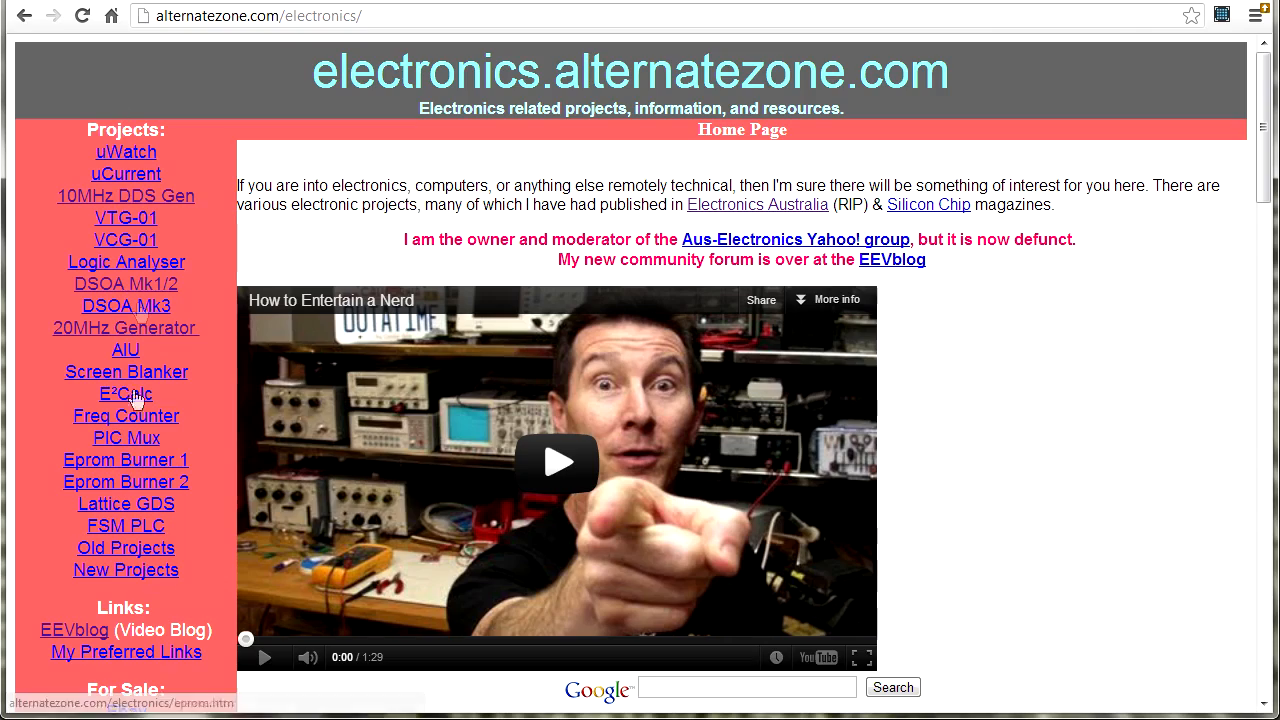
{"action": "scroll", "coordinate": [146, 370], "scroll_direction": "down", "scroll_amount": 3}
{"action": "scroll", "coordinate": [214, 329], "scroll_direction": "down", "scroll_amount": 1}
{"action": "scroll", "coordinate": [180, 300], "scroll_direction": "up", "scroll_amount": 4}
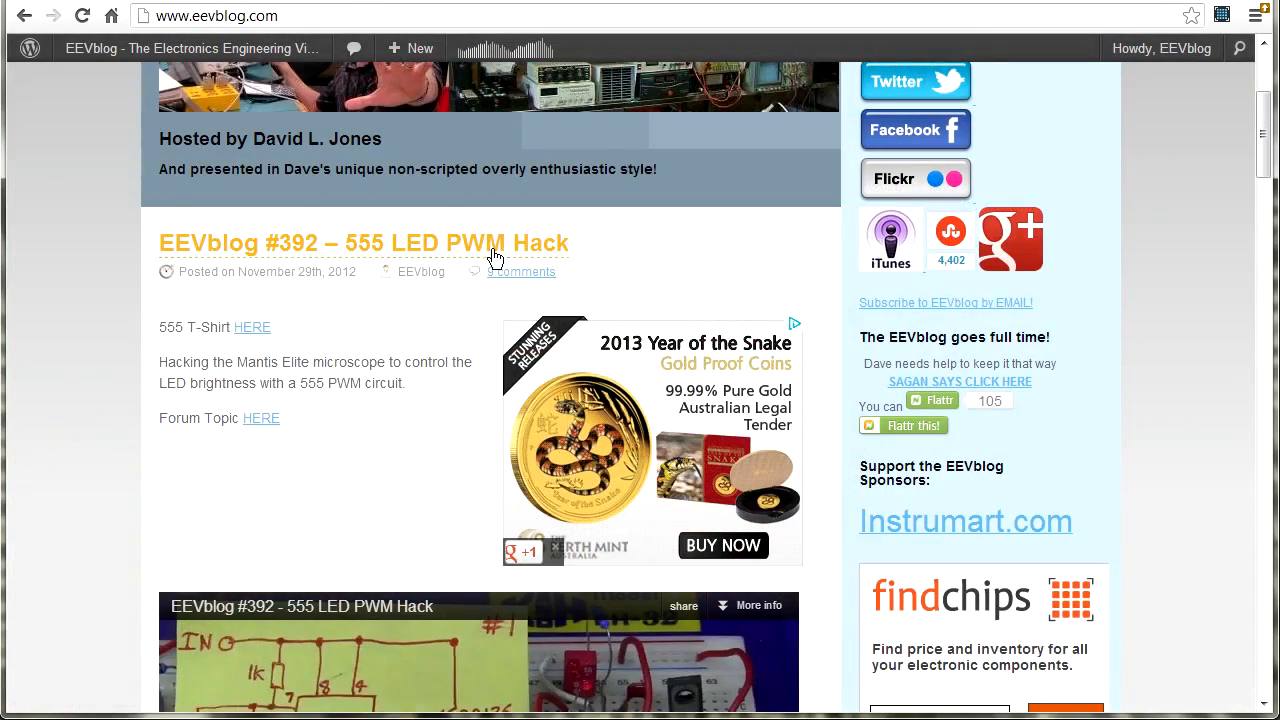
{"action": "scroll", "coordinate": [400, 280], "scroll_direction": "up", "scroll_amount": 3}
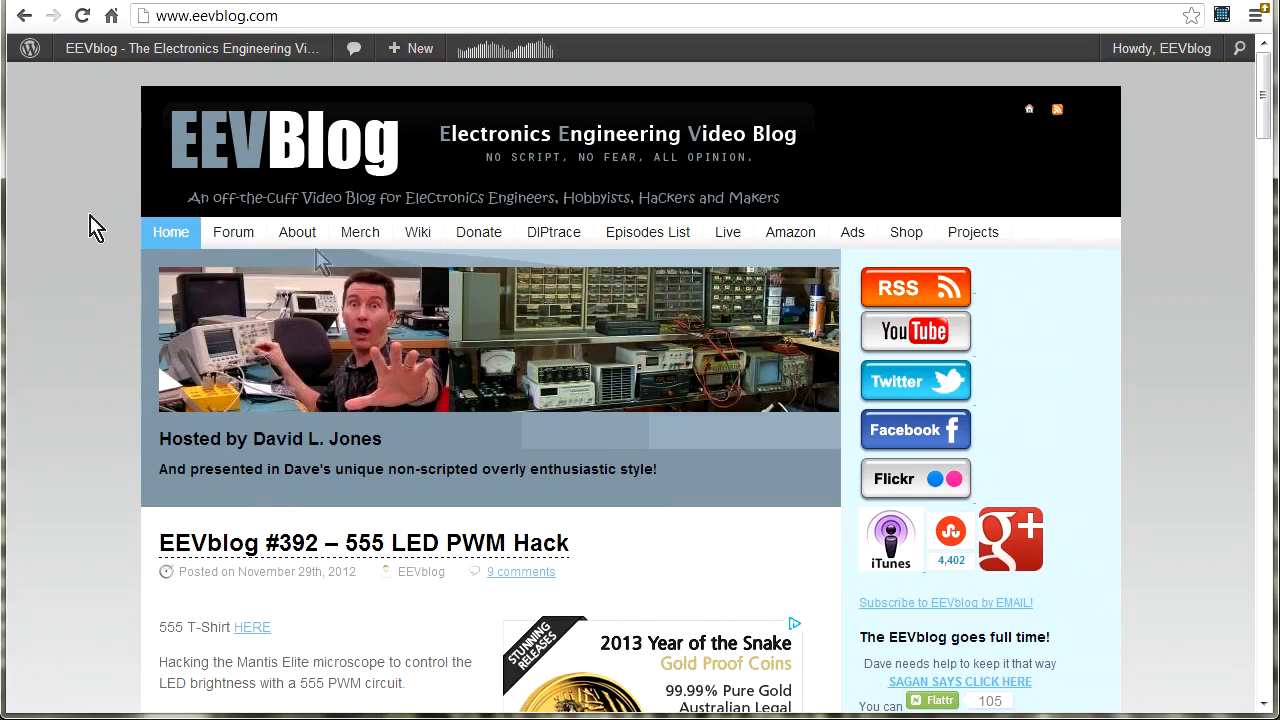
{"action": "scroll", "coordinate": [350, 345], "scroll_direction": "down", "scroll_amount": 2}
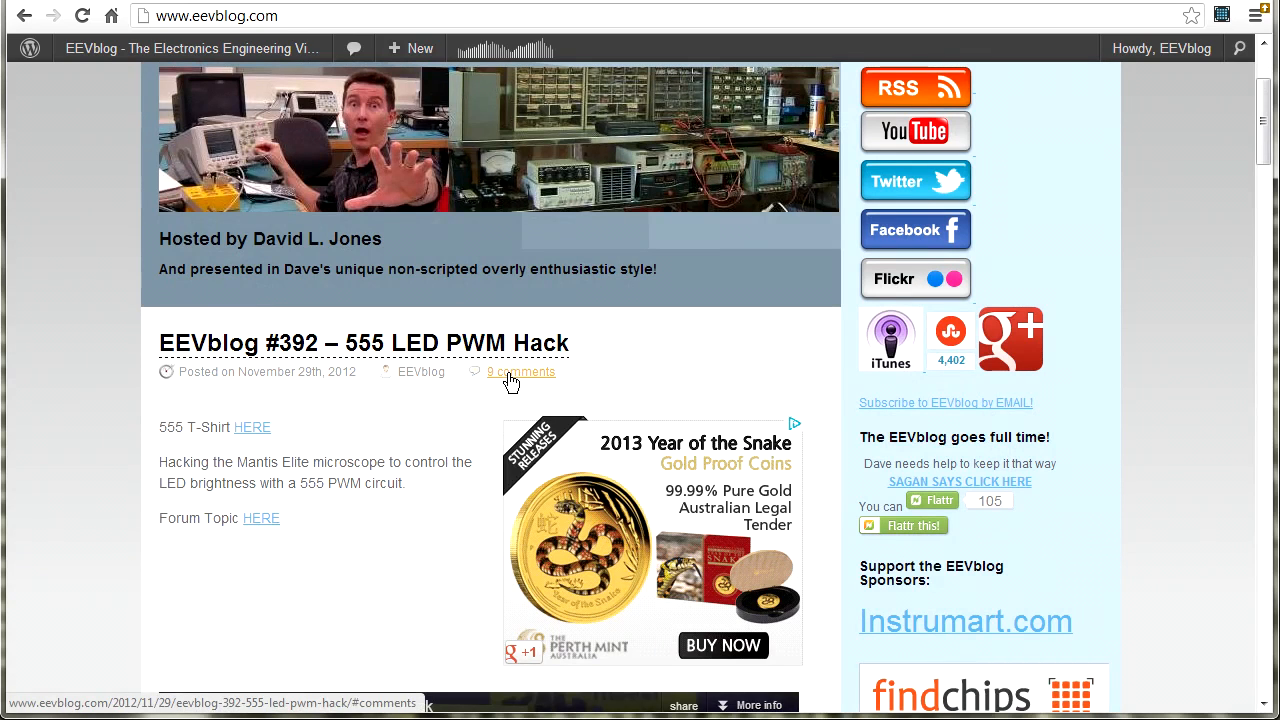
- Read through the 9 comments on the EEVblog #392 555 LED PWM Hack post
{"action": "left_click", "coordinate": [423, 343]}
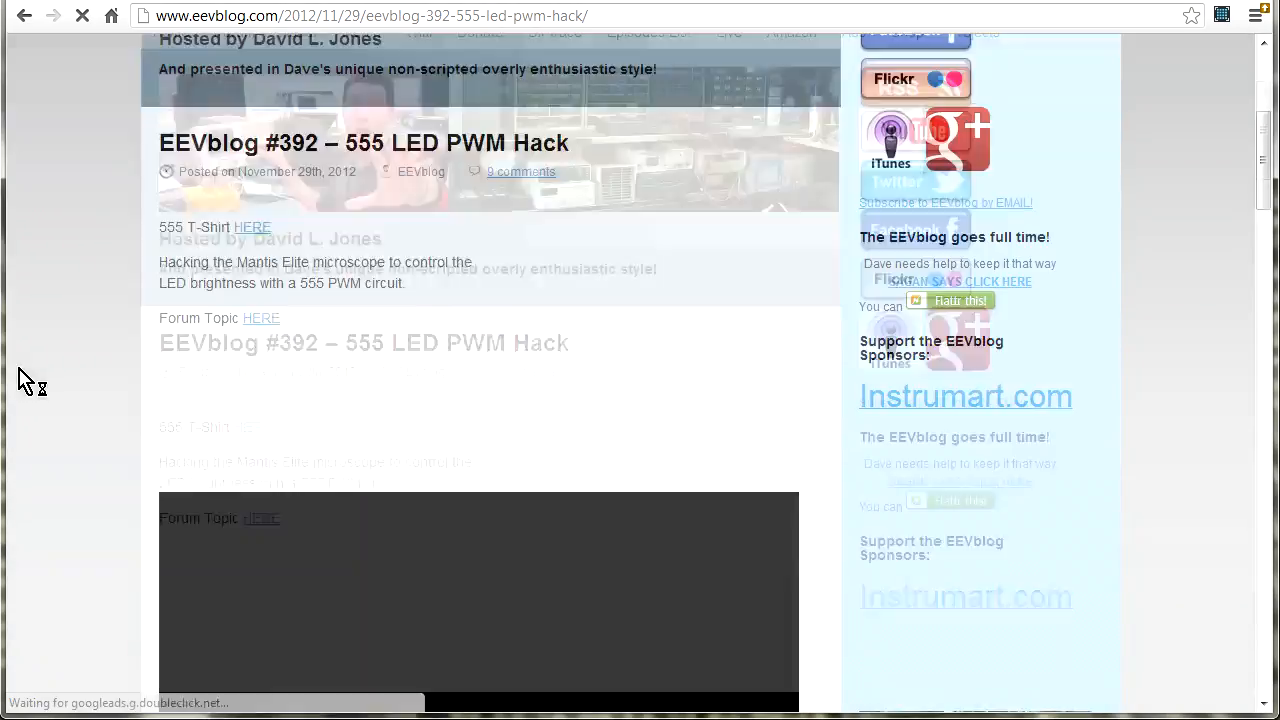
{"action": "scroll", "coordinate": [277, 266], "scroll_direction": "down", "scroll_amount": 7}
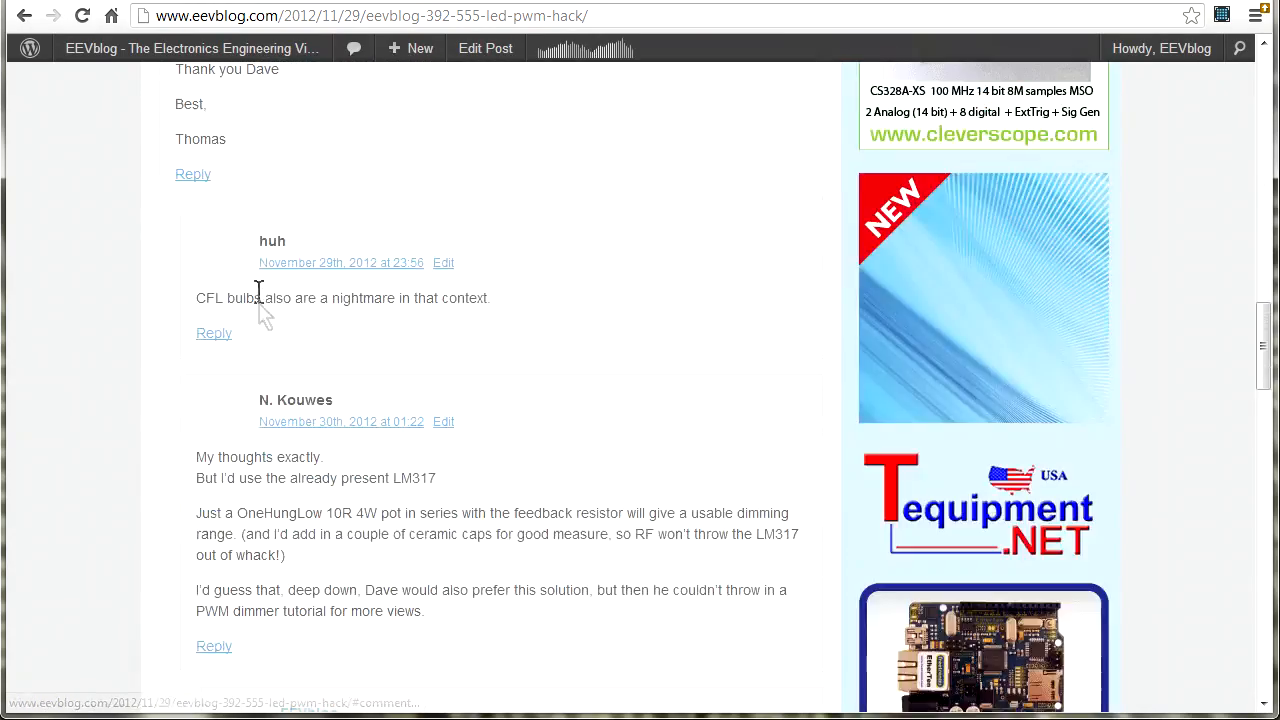
{"action": "scroll", "coordinate": [257, 294], "scroll_direction": "down", "scroll_amount": 4}
{"action": "scroll", "coordinate": [257, 277], "scroll_direction": "down", "scroll_amount": 5}
{"action": "scroll", "coordinate": [400, 300], "scroll_direction": "down", "scroll_amount": 4}
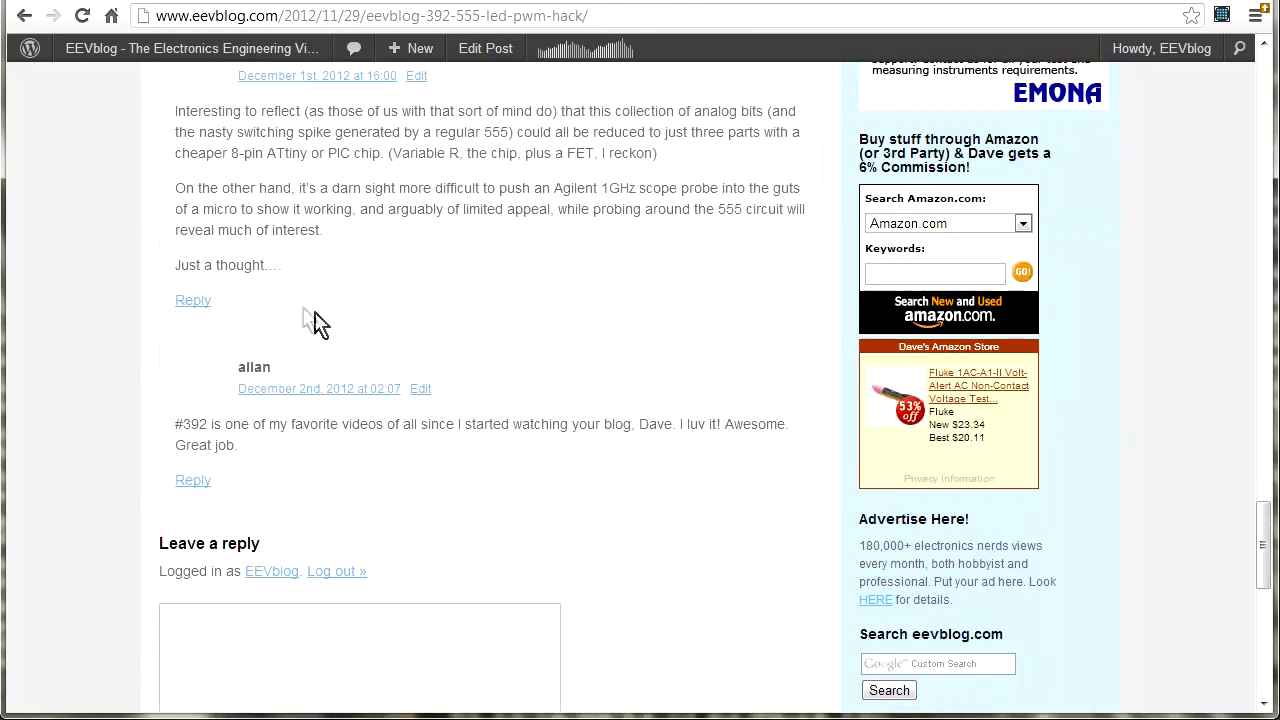
{"action": "scroll", "coordinate": [330, 303], "scroll_direction": "up", "scroll_amount": 3}
{"action": "scroll", "coordinate": [330, 303], "scroll_direction": "up", "scroll_amount": 3}
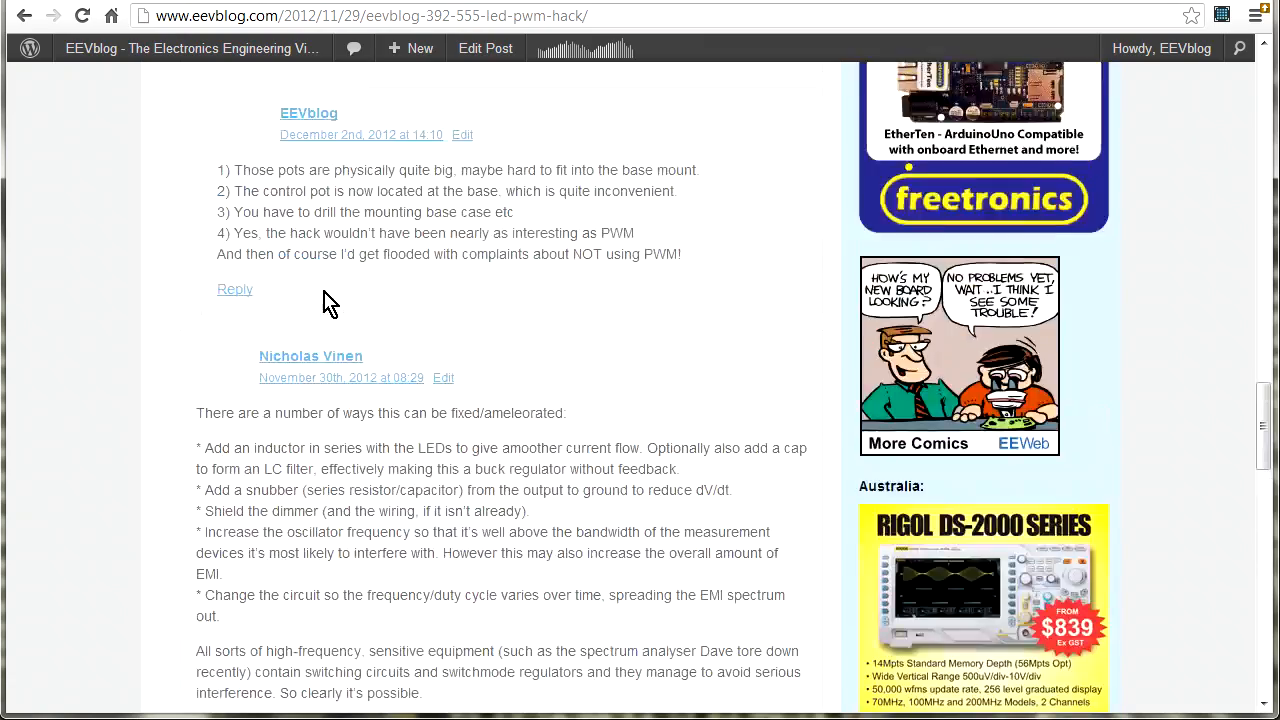
{"action": "scroll", "coordinate": [330, 303], "scroll_direction": "up", "scroll_amount": 3}
{"action": "scroll", "coordinate": [330, 303], "scroll_direction": "up", "scroll_amount": 3}
{"action": "scroll", "coordinate": [330, 303], "scroll_direction": "up", "scroll_amount": 5}
{"action": "scroll", "coordinate": [330, 303], "scroll_direction": "up", "scroll_amount": 4}
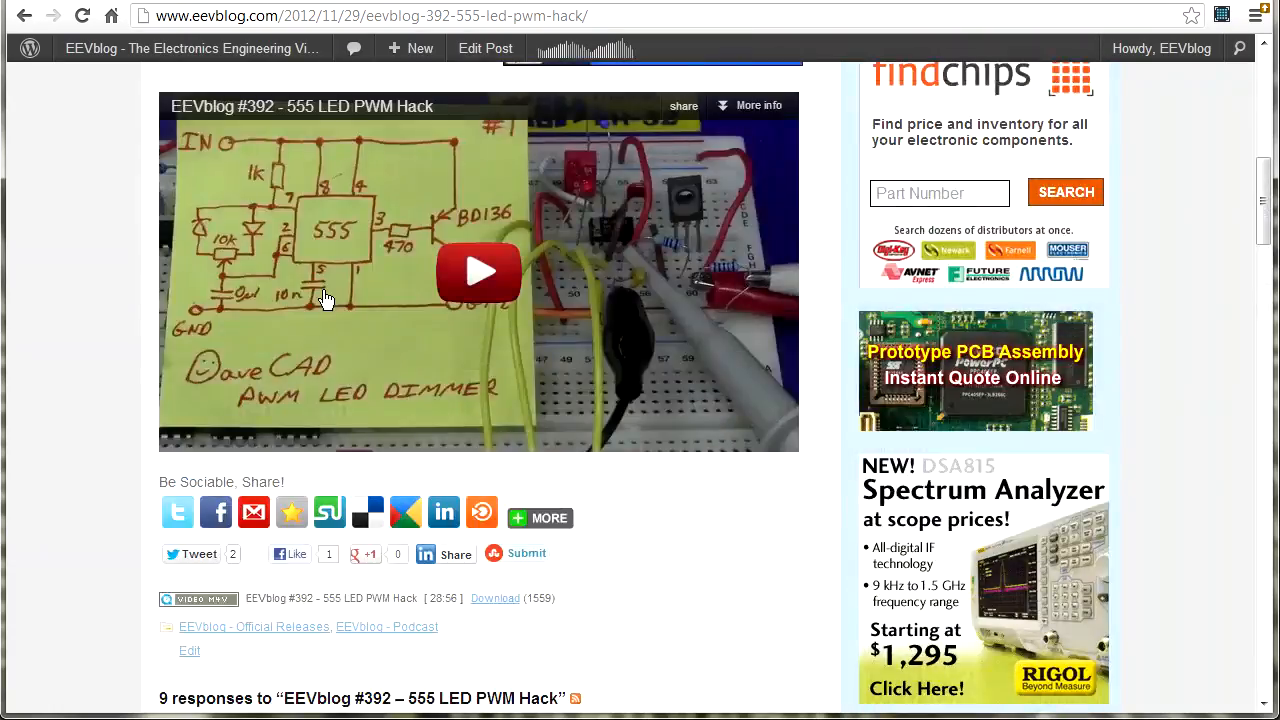
{"action": "scroll", "coordinate": [330, 303], "scroll_direction": "up", "scroll_amount": 5}
{"action": "scroll", "coordinate": [330, 303], "scroll_direction": "up", "scroll_amount": 3}
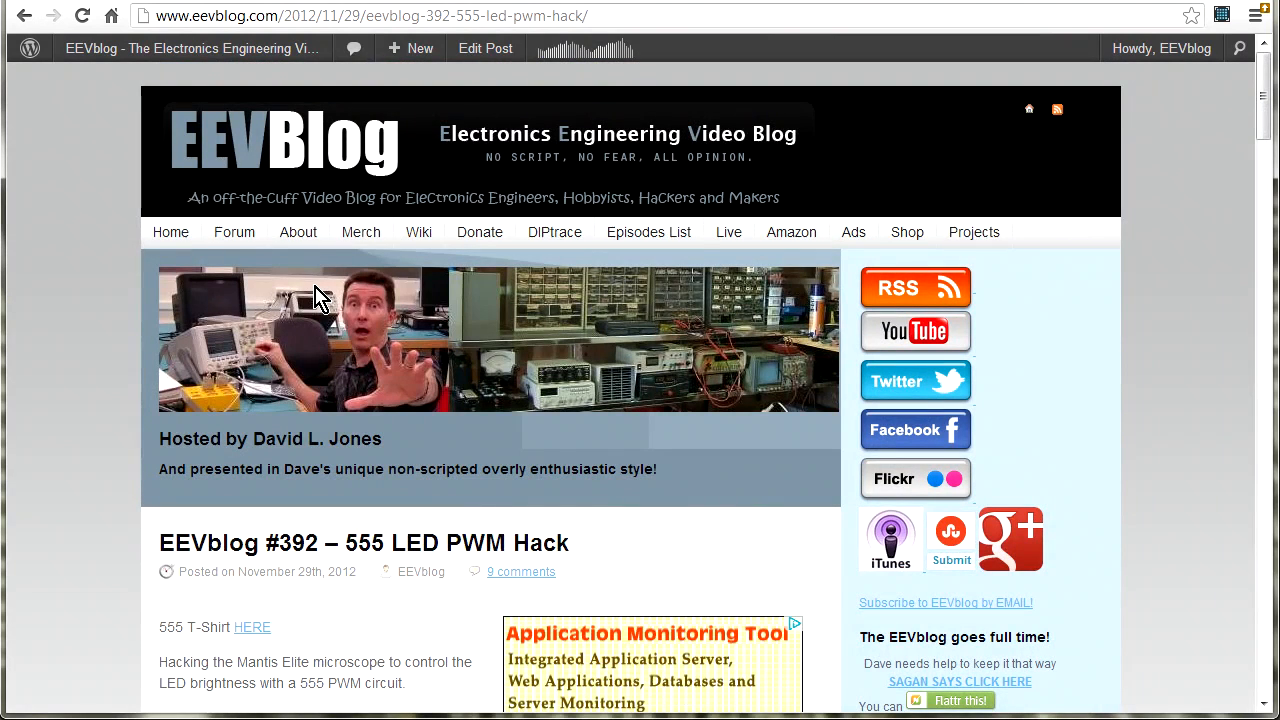